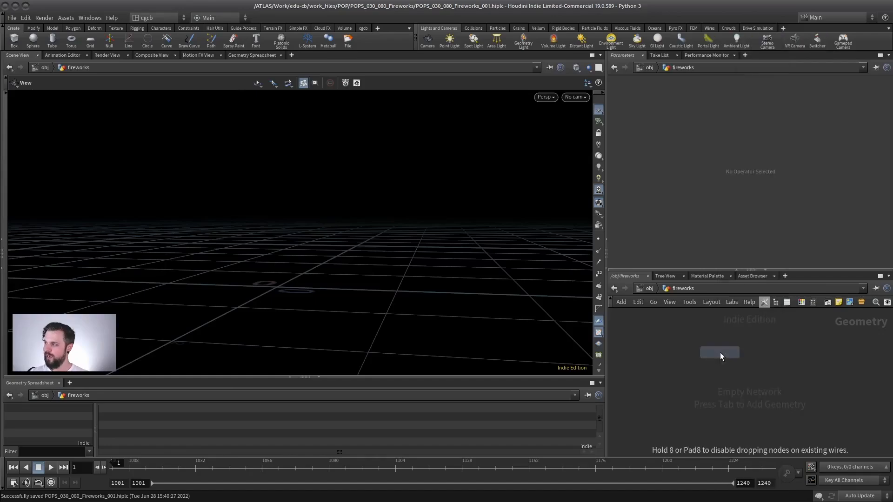
# Place the POP Network in the fireworks geometry and go inside it
pyautogui.click(717, 376)
pyautogui.doubleClick(717, 375)
pyautogui.moveTo(720, 335); pyautogui.dragTo(677, 348, button='middle')
pyautogui.moveTo(677, 368); pyautogui.dragTo(655, 377)
pyautogui.moveTo(710, 337); pyautogui.dragTo(684, 344, button='middle')
pyautogui.moveTo(761, 332); pyautogui.dragTo(747, 345)
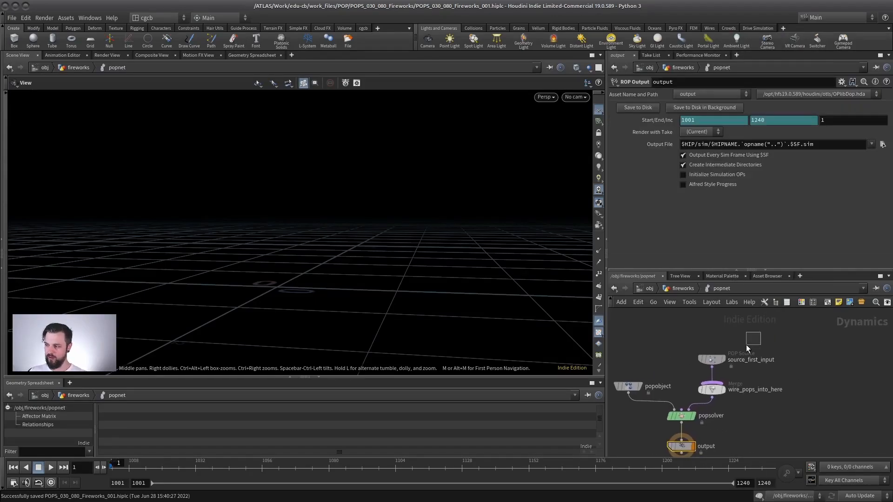
# Add a POP Fireworks node above the solver chain in the POP network
pyautogui.press('Tab')
pyautogui.write('fire')
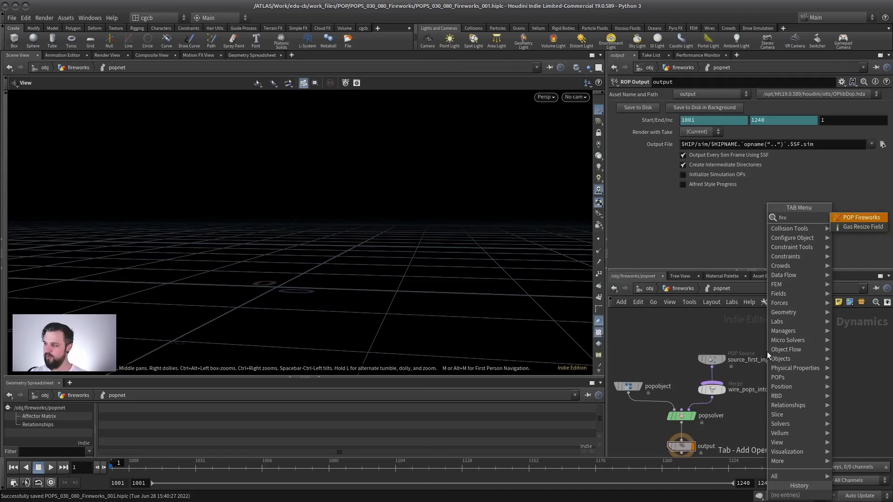
pyautogui.click(861, 217)
pyautogui.click(705, 336)
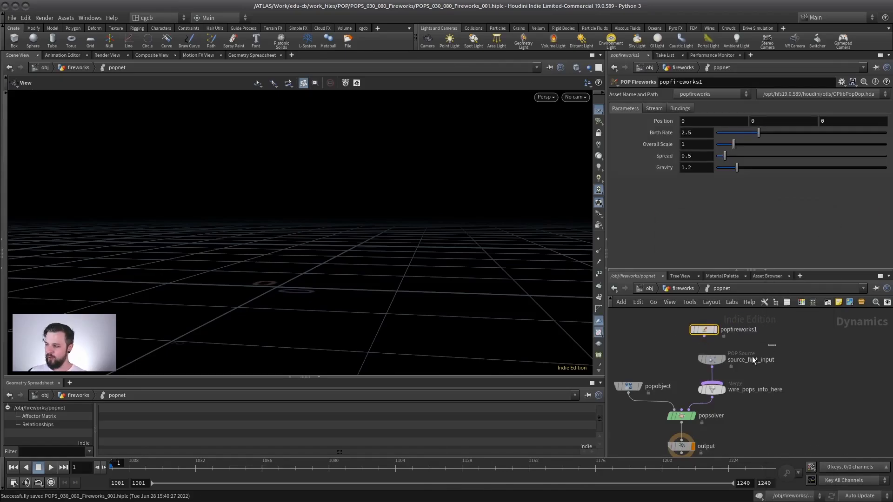
# Delete the wire_pops_into_here merge and feed the POP Fireworks node directly into popsolver instead of source_first_input
pyautogui.moveTo(752, 356); pyautogui.dragTo(713, 392)
pyautogui.moveTo(712, 360); pyautogui.dragTo(773, 356)
pyautogui.moveTo(736, 399); pyautogui.dragTo(737, 398)
pyautogui.press('Delete')
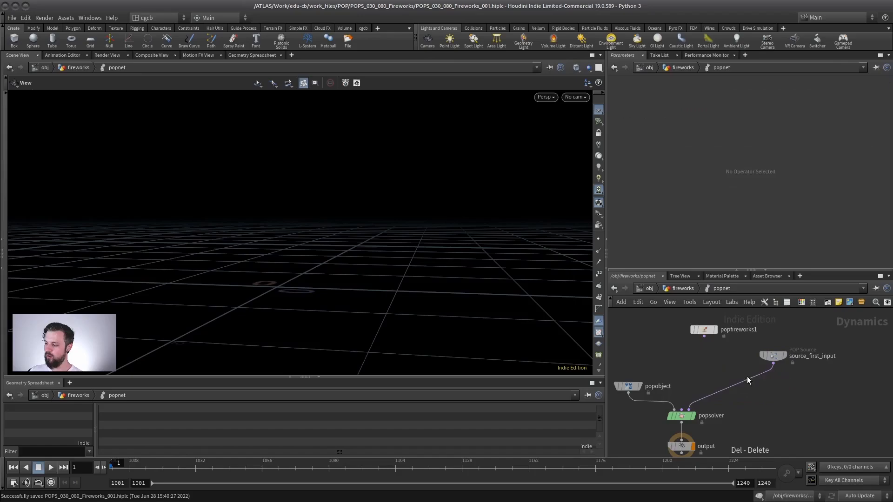
pyautogui.moveTo(704, 335); pyautogui.dragTo(726, 363)
pyautogui.moveTo(723, 399); pyautogui.dragTo(730, 360, button='middle')
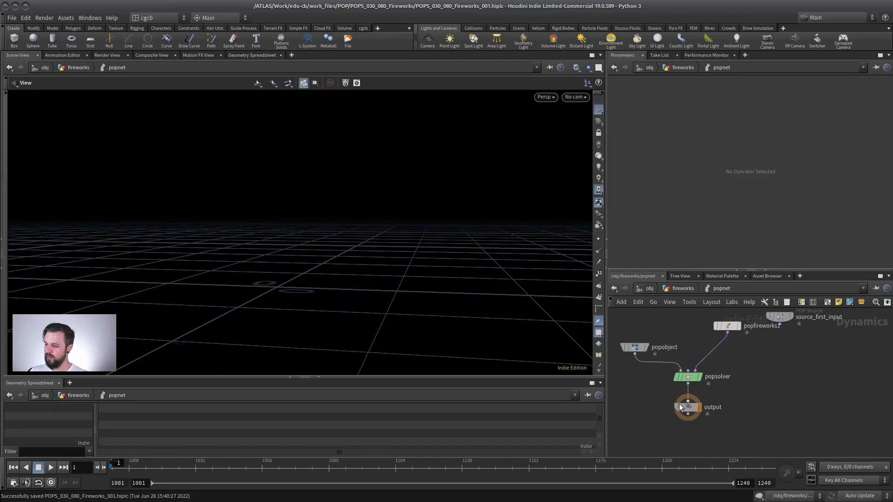
# Move the output node further below the solver and play the fireworks simulation in real time
pyautogui.moveTo(688, 407); pyautogui.dragTo(692, 439)
pyautogui.click(50, 468)
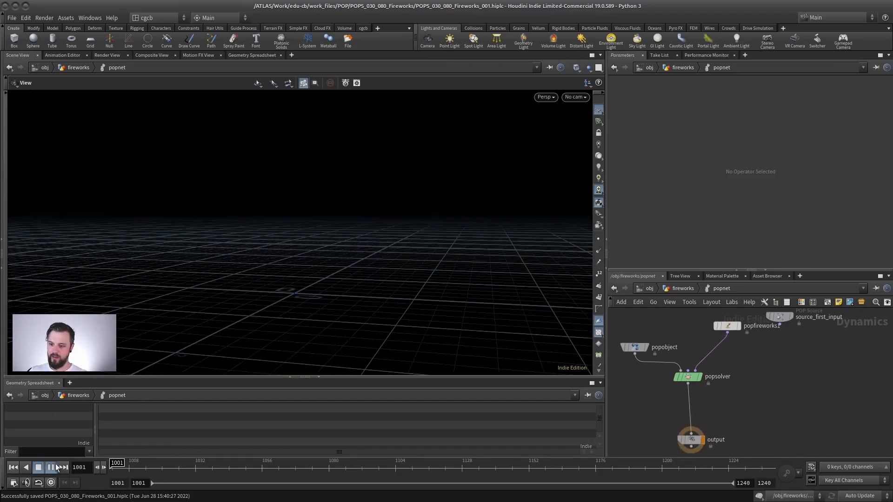
pyautogui.moveTo(327, 269); pyautogui.dragTo(322, 273, button='right')
pyautogui.moveTo(322, 274); pyautogui.dragTo(303, 266)
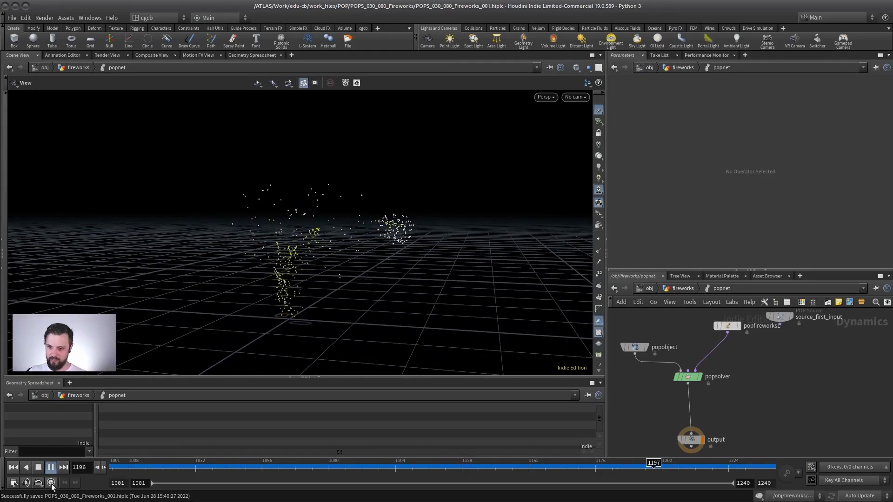
pyautogui.moveTo(165, 230); pyautogui.dragTo(235, 253)
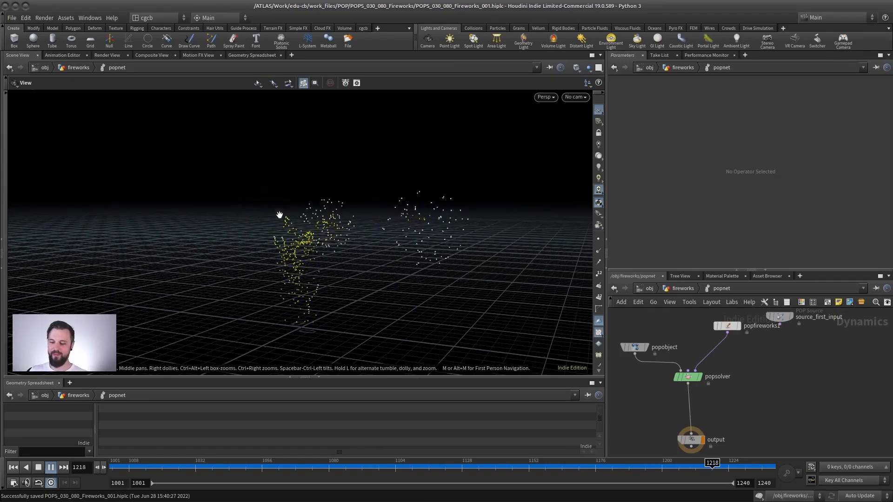
# Set the POP Fireworks birth rate to 6.3, overall scale to 1.7 and spread to 2.03 while replaying the simulation
pyautogui.click(727, 325)
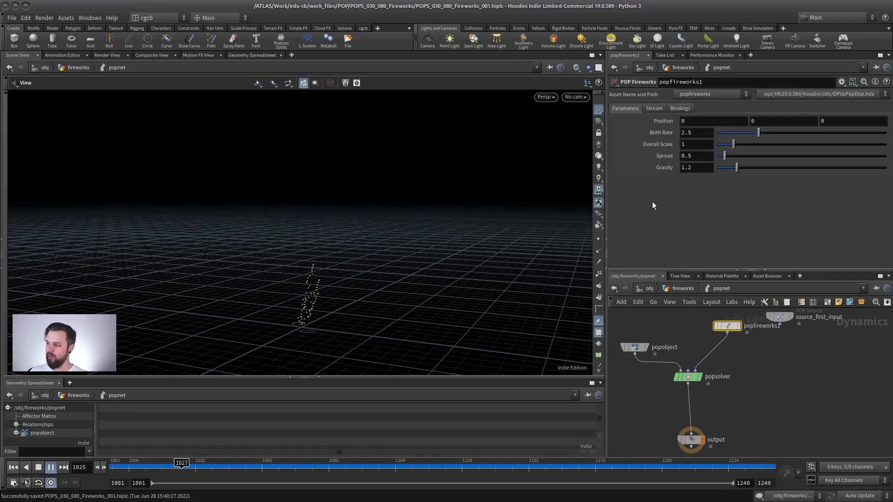
pyautogui.moveTo(770, 136); pyautogui.dragTo(777, 132)
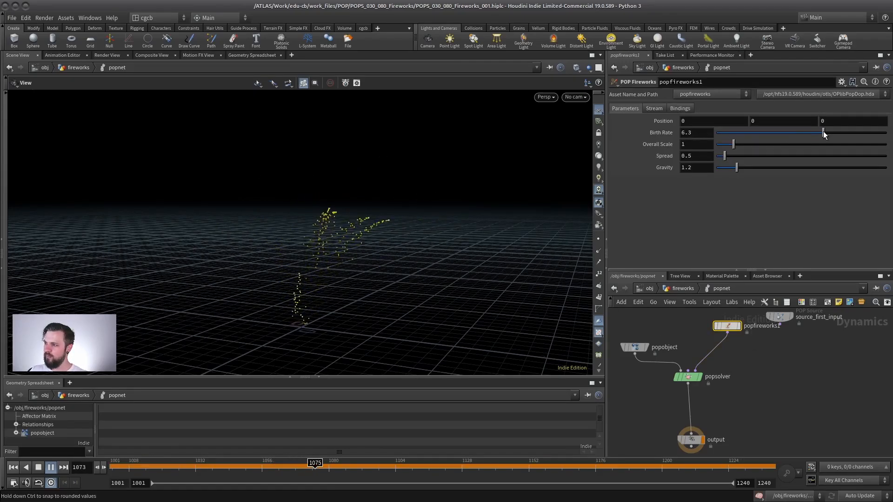
pyautogui.click(14, 467)
pyautogui.click(51, 468)
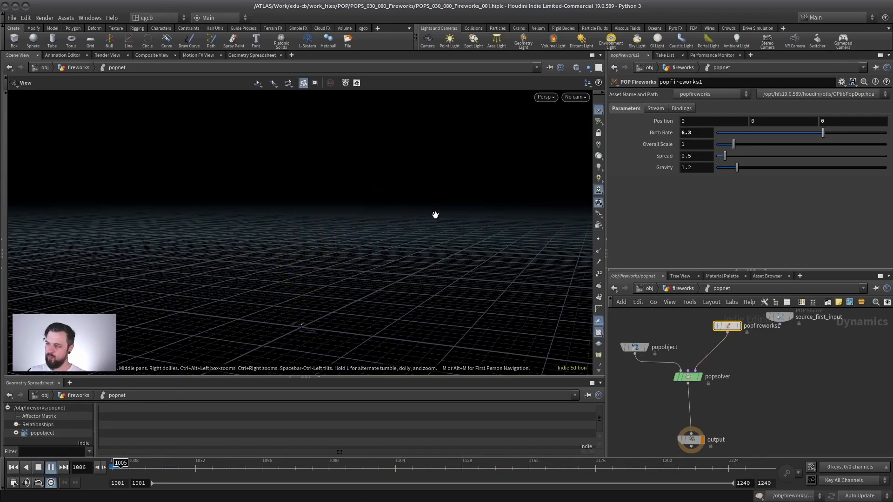
pyautogui.moveTo(737, 142); pyautogui.dragTo(757, 148)
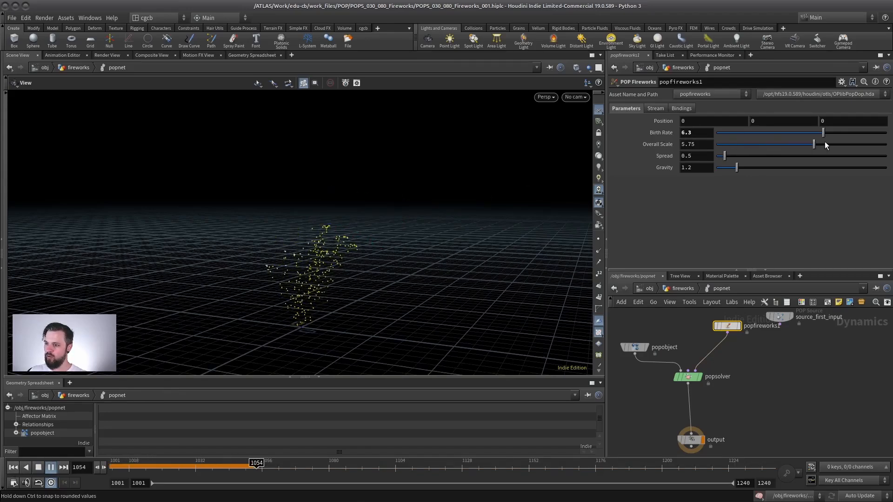
pyautogui.moveTo(823, 142); pyautogui.dragTo(747, 156)
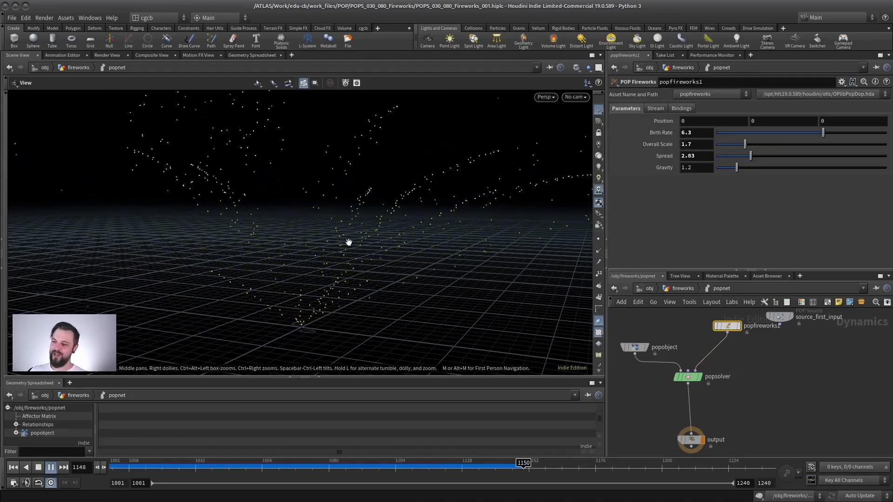
# Stop playback, examine the fireworks bursts from several angles, and return to frame 1001
pyautogui.click(51, 467)
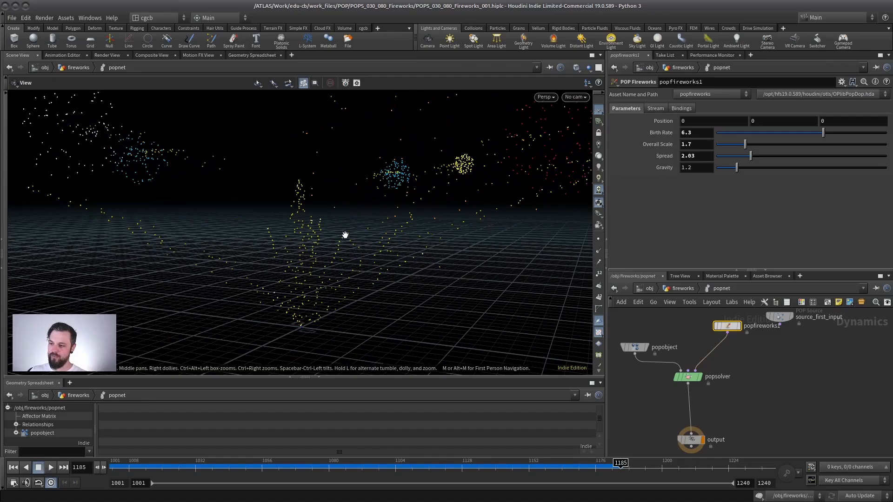
pyautogui.moveTo(346, 236); pyautogui.dragTo(232, 248, button='right')
pyautogui.moveTo(232, 247); pyautogui.dragTo(384, 234)
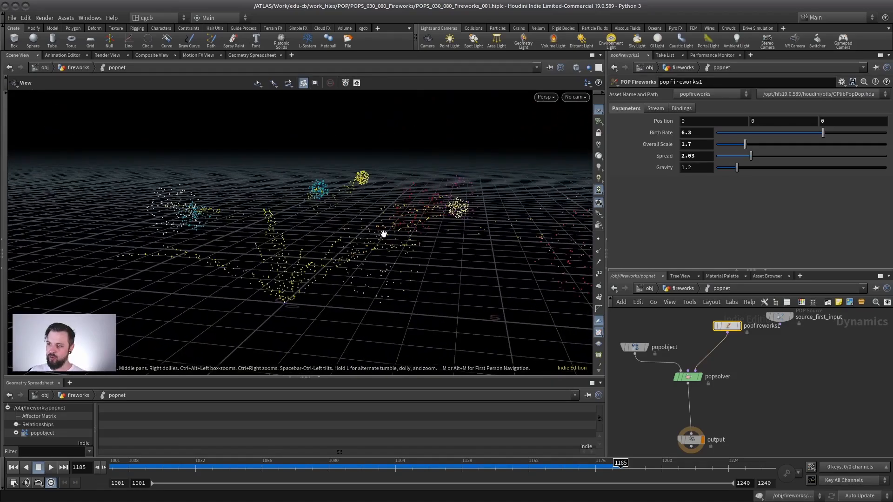
pyautogui.moveTo(367, 203); pyautogui.dragTo(266, 283)
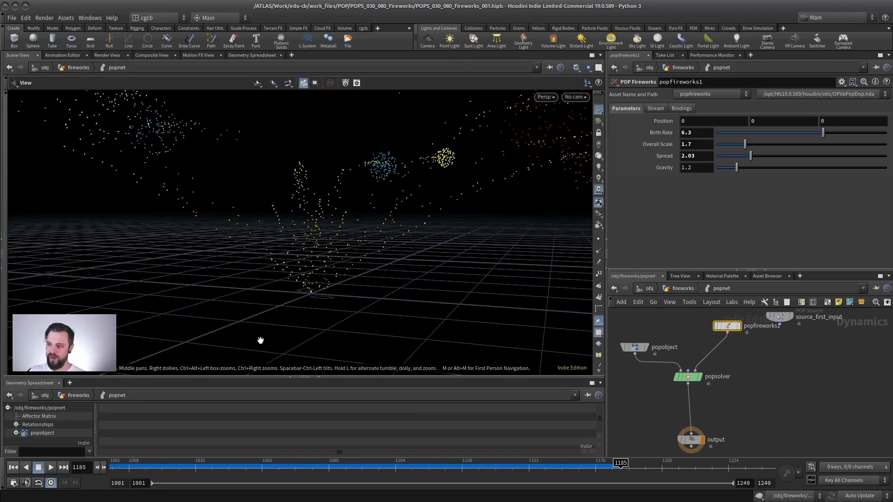
pyautogui.click(14, 468)
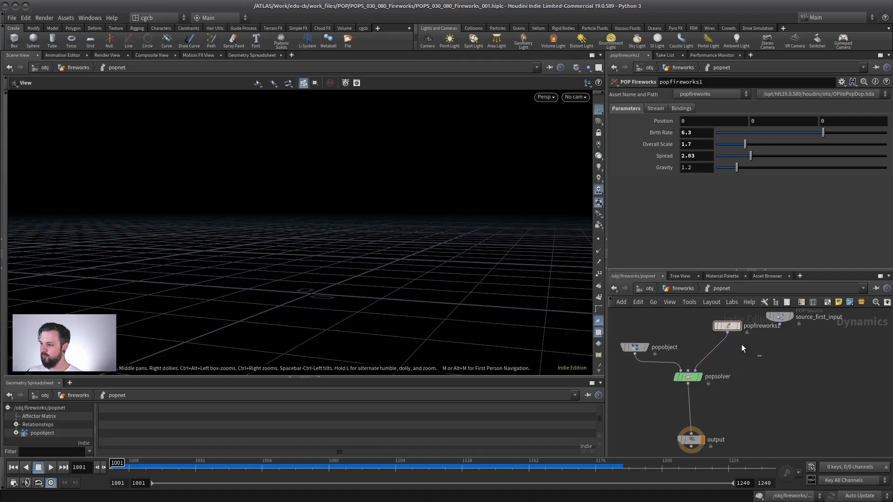
# Delete the POP Fireworks node and wire source_first_input directly into popsolver
pyautogui.press('Delete')
pyautogui.moveTo(741, 357); pyautogui.dragTo(765, 365, button='middle')
pyautogui.moveTo(719, 380); pyautogui.dragTo(804, 332)
pyautogui.moveTo(814, 322); pyautogui.dragTo(775, 339)
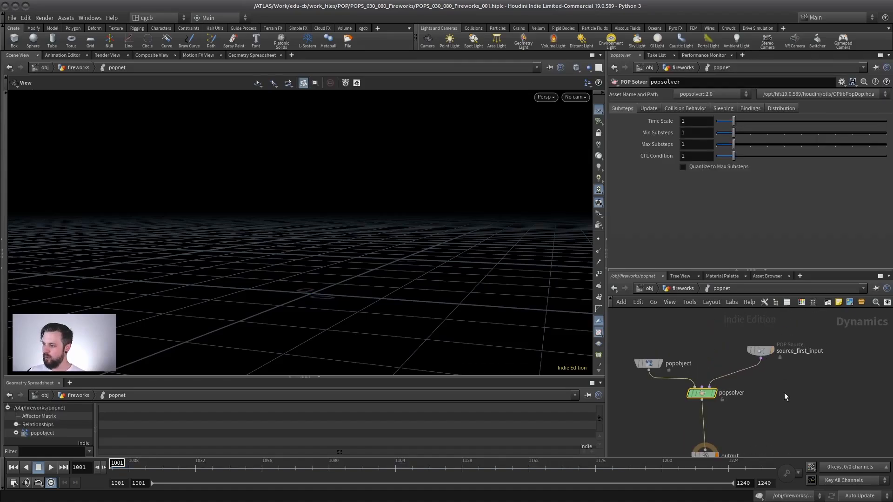
# Return to the fireworks geometry level and add a Grid connected to the popnet's first input
pyautogui.moveTo(784, 393); pyautogui.dragTo(786, 365, button='middle')
pyautogui.click(682, 290)
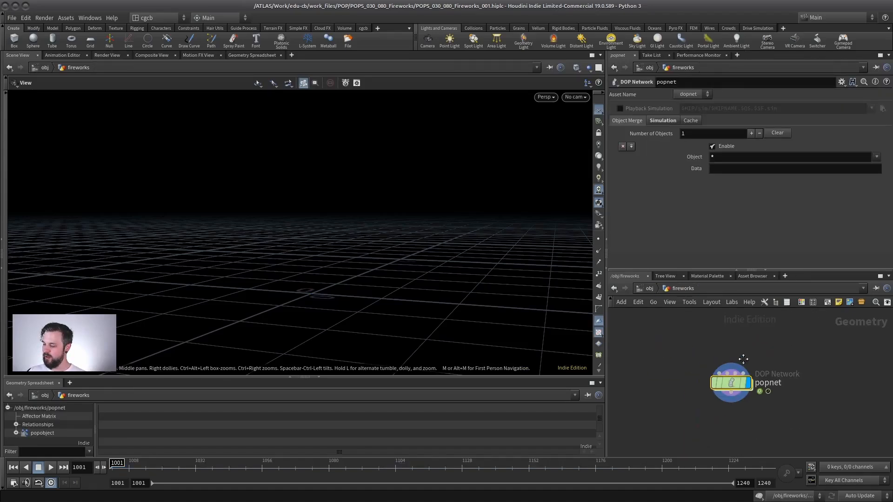
pyautogui.press('Tab')
pyautogui.write('grid')
pyautogui.press('Return')
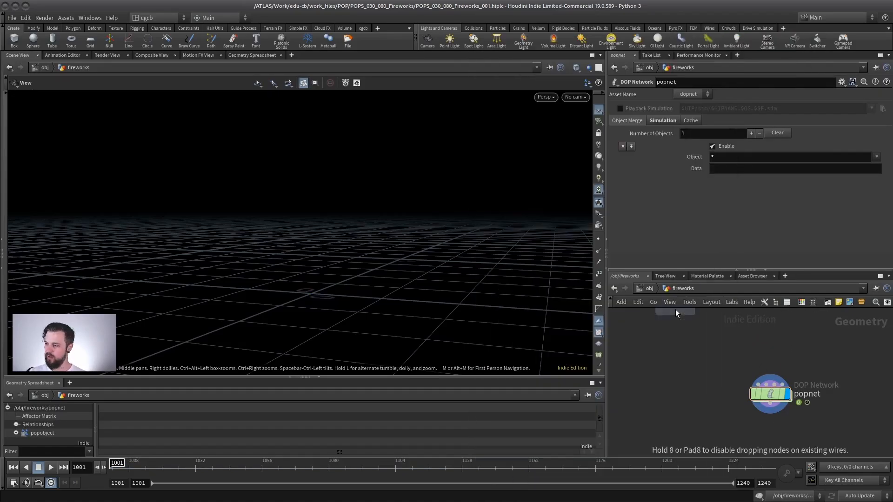
pyautogui.click(667, 353)
pyautogui.moveTo(677, 349); pyautogui.dragTo(695, 344)
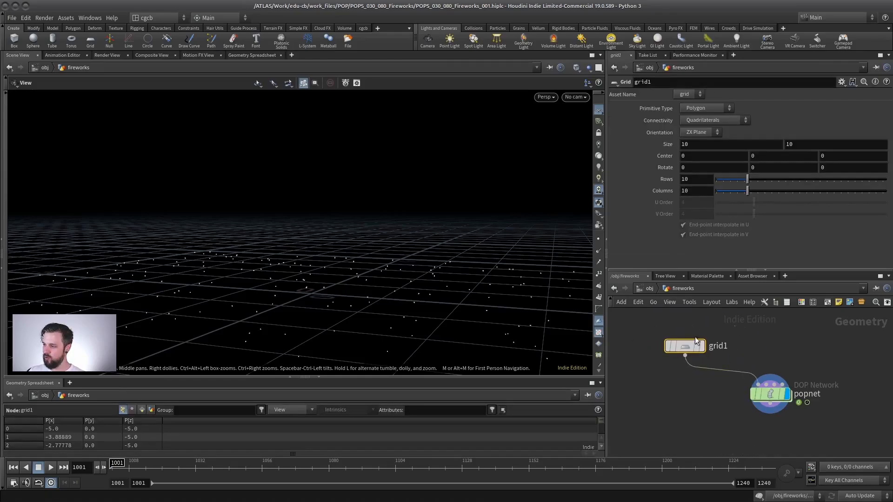
# Add a Test Geometry: Tommy node beside the network and show it as a template for scale reference
pyautogui.moveTo(251, 269); pyautogui.dragTo(333, 257)
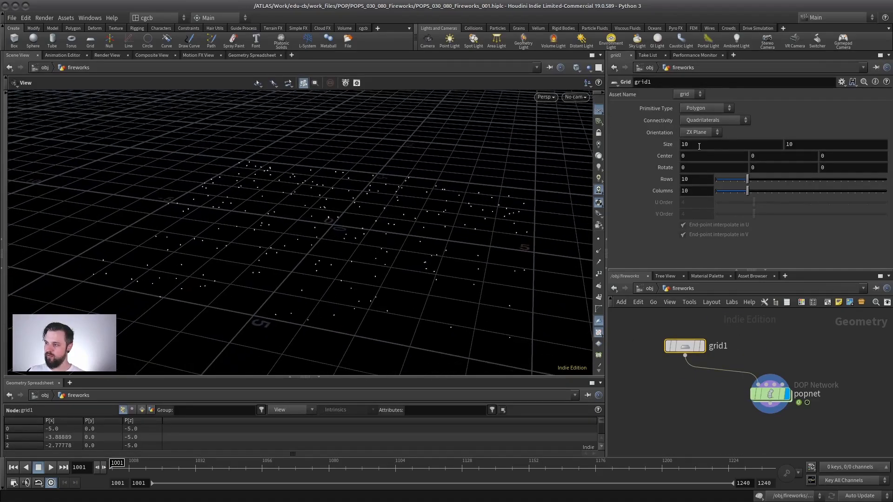
pyautogui.press('Tab')
pyautogui.press('Tab')
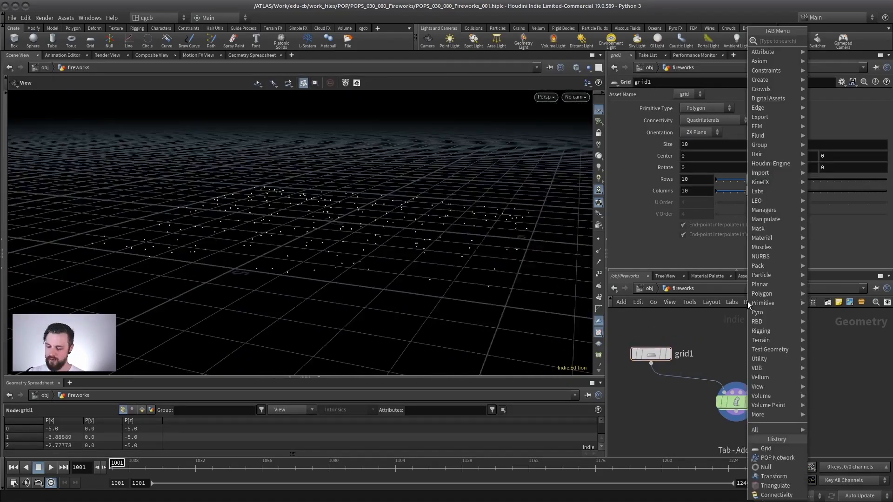
pyautogui.write('tom')
pyautogui.press('Return')
pyautogui.click(805, 342)
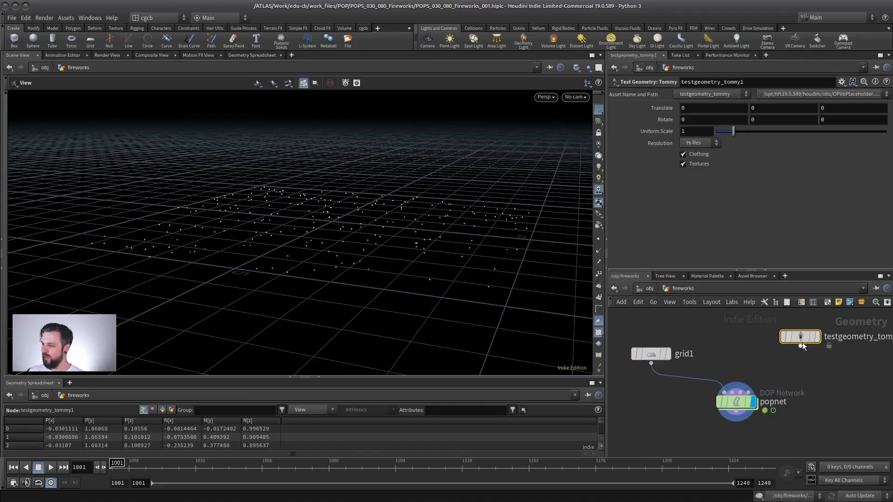
pyautogui.scroll(2, 357, 268)
pyautogui.scroll(-2, 356, 268)
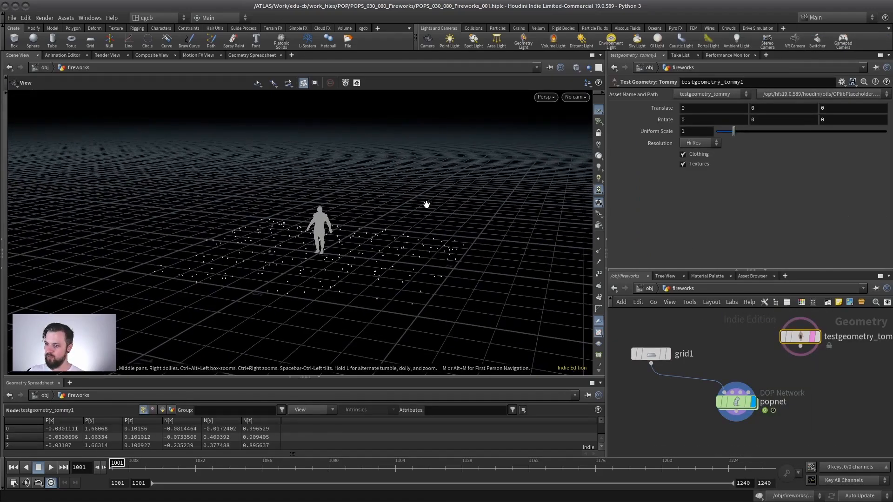
# Set the emission grid's size to 30 by 30
pyautogui.click(651, 354)
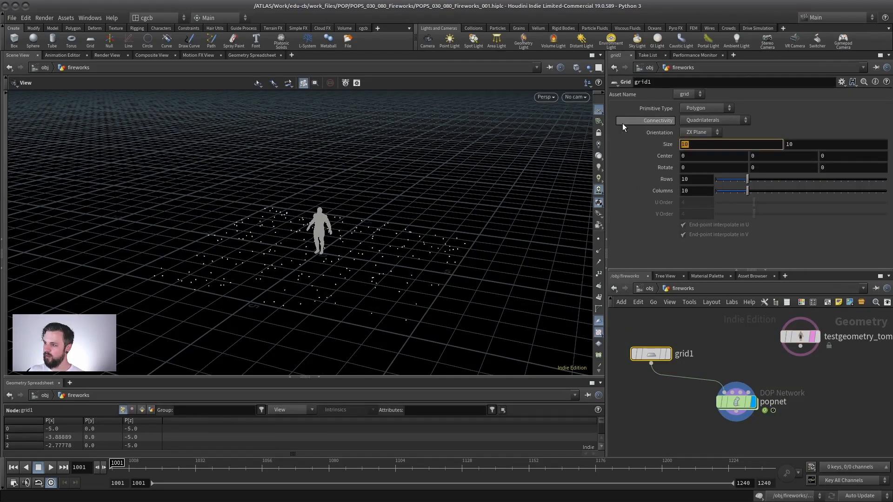
pyautogui.write('30')
pyautogui.press('Tab')
pyautogui.write('30')
pyautogui.press('Return')
pyautogui.scroll(-2, 203, 237)
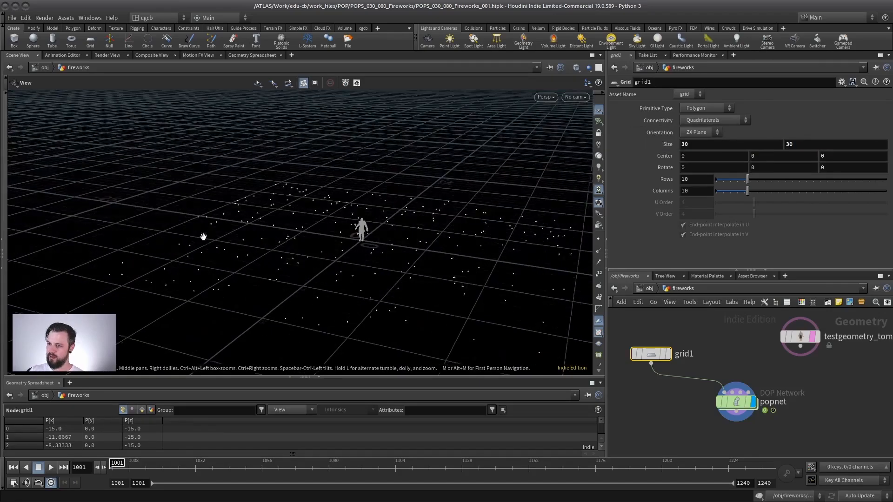
pyautogui.scroll(-8, 204, 237)
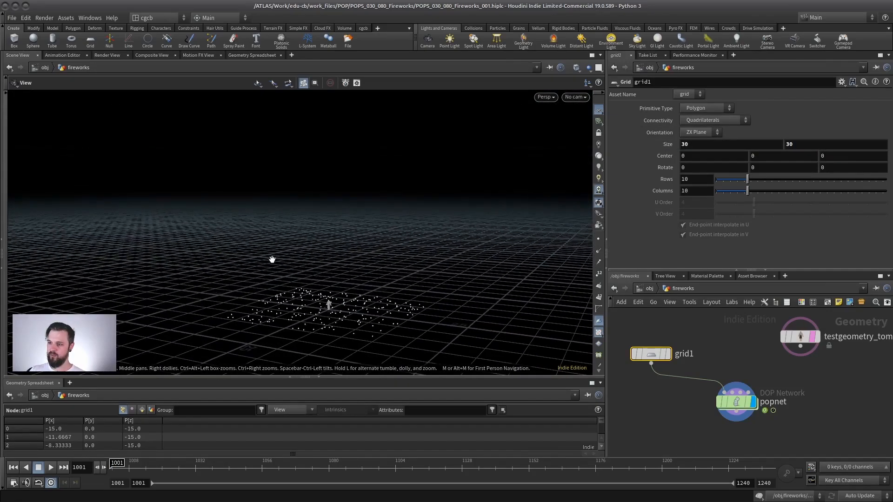
pyautogui.moveTo(272, 259); pyautogui.dragTo(261, 262, button='middle')
pyautogui.moveTo(332, 183); pyautogui.dragTo(343, 223, button='middle')
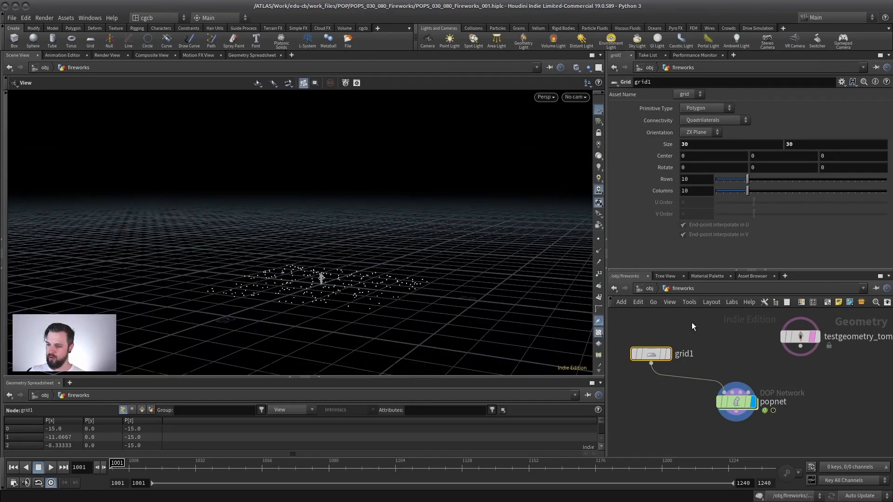
# Go inside the popnet, show source_first_input's birth settings, and play the simulation to check the particle emission
pyautogui.doubleClick(736, 401)
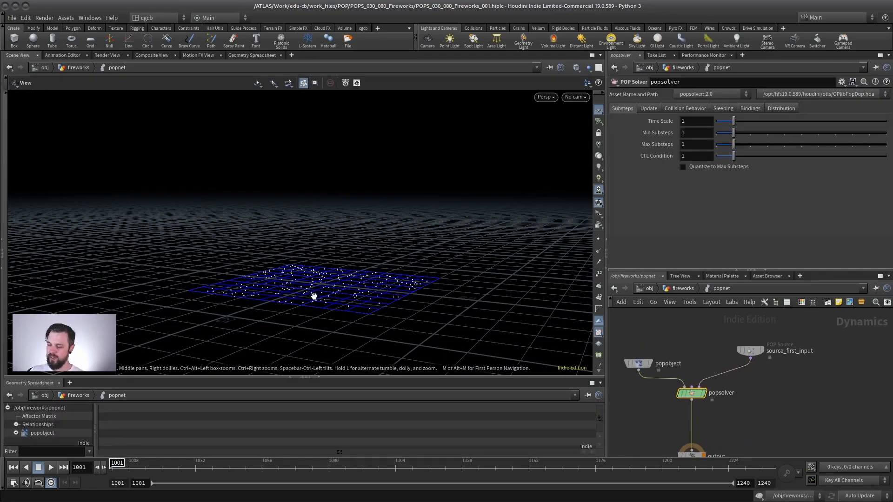
pyautogui.moveTo(749, 351); pyautogui.dragTo(747, 342)
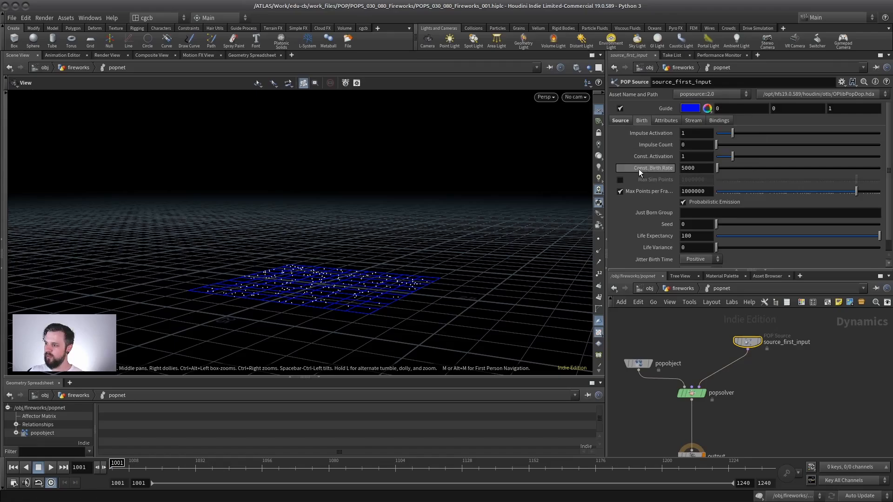
pyautogui.moveTo(329, 260); pyautogui.dragTo(345, 277)
pyautogui.press('Up')
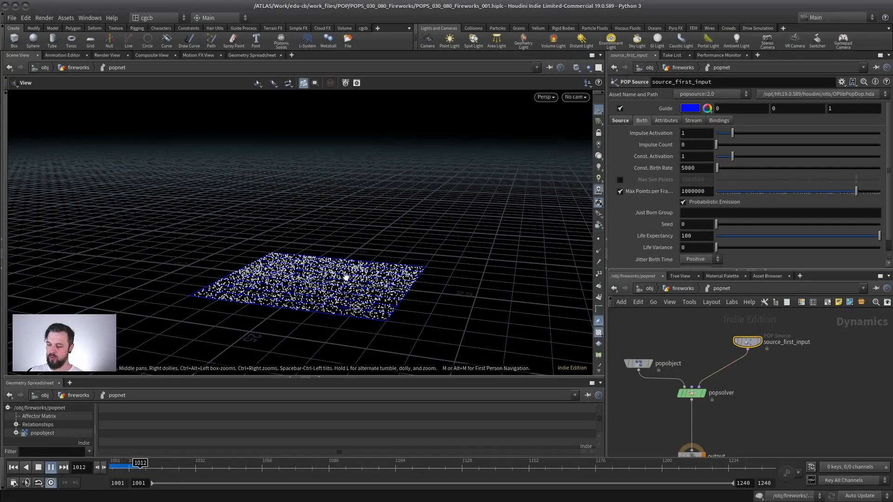
pyautogui.click(39, 468)
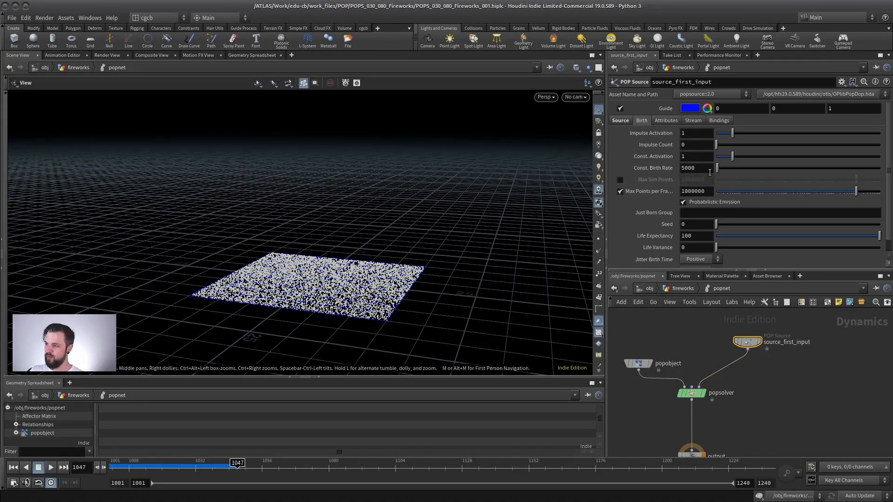
# Set the POP Source's constant birth rate to 50 and replay the simulation from the first frame
pyautogui.click(702, 158)
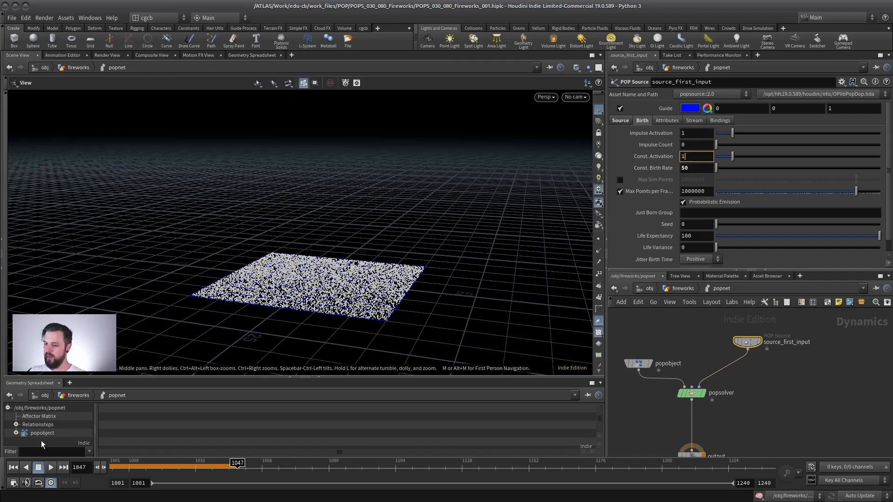
pyautogui.click(13, 467)
pyautogui.press('Up')
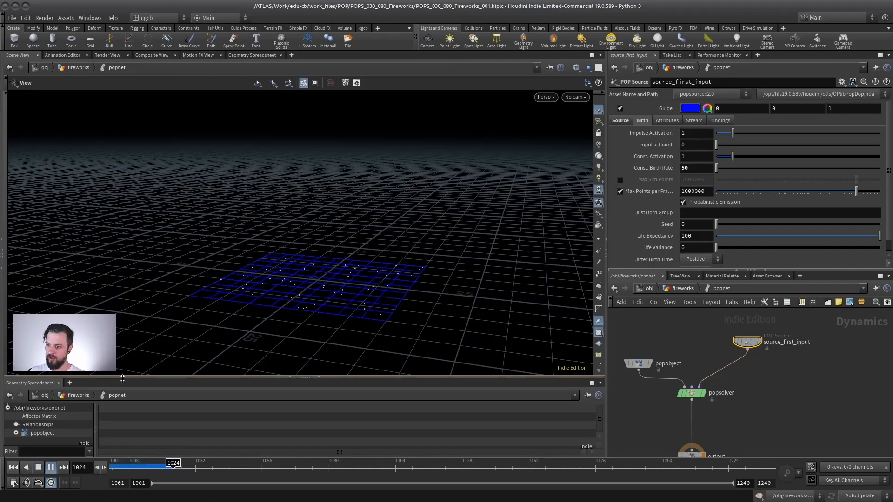
# Set the POP Source's constant birth rate to 10 and replay the simulation from the first frame
pyautogui.click(51, 468)
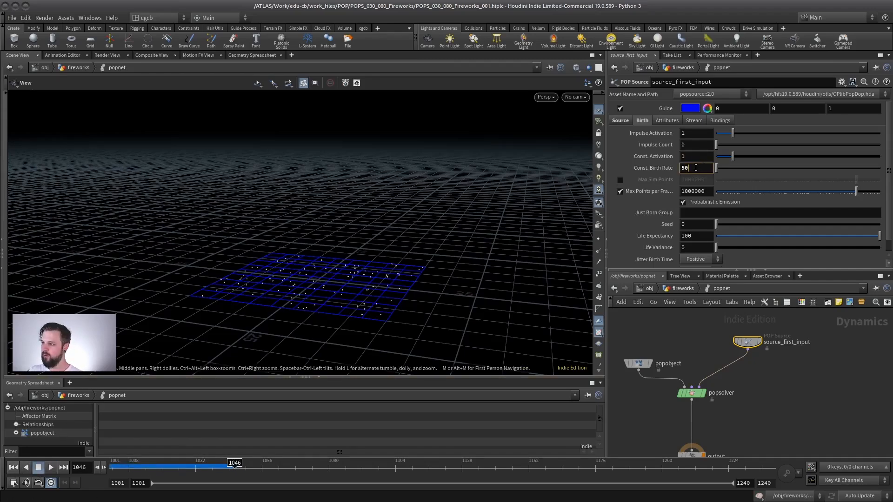
pyautogui.write('10')
pyautogui.press('Return')
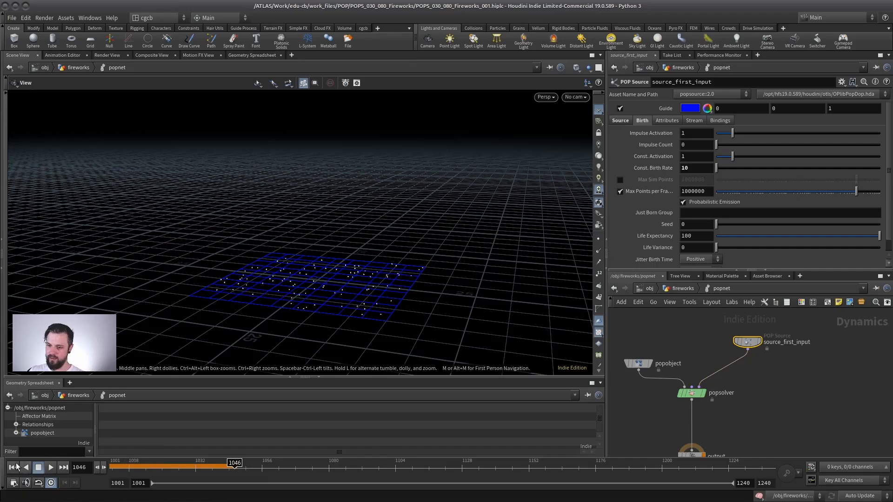
pyautogui.click(13, 467)
pyautogui.click(50, 468)
pyautogui.moveTo(339, 262); pyautogui.dragTo(329, 285)
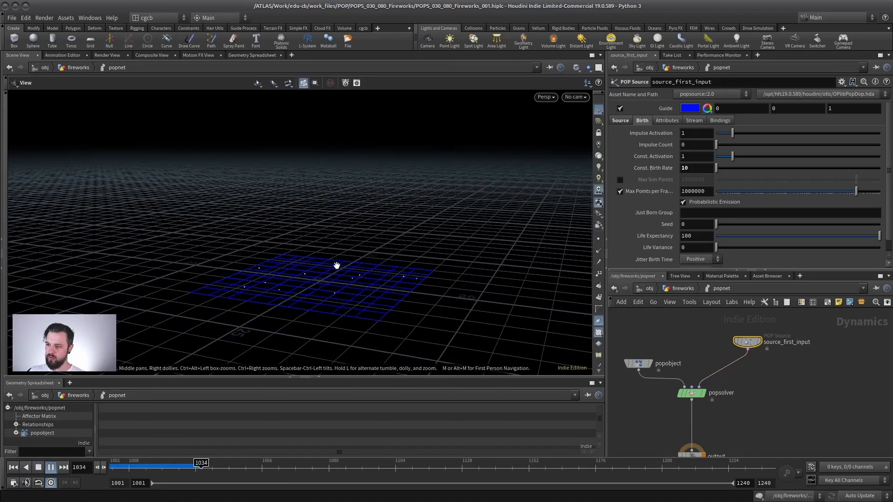
pyautogui.click(50, 468)
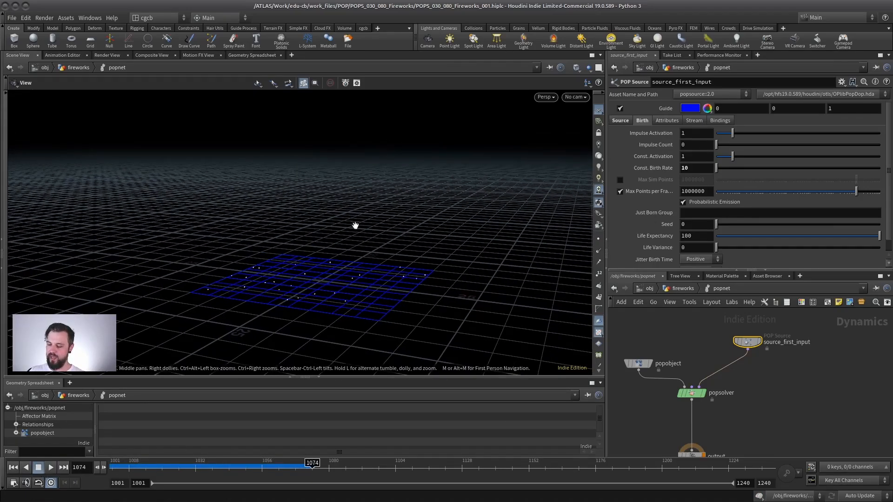
# Switch the POP Source's Initial Velocity to Set initial velocity and give it a Y velocity of 30
pyautogui.click(678, 121)
pyautogui.click(717, 159)
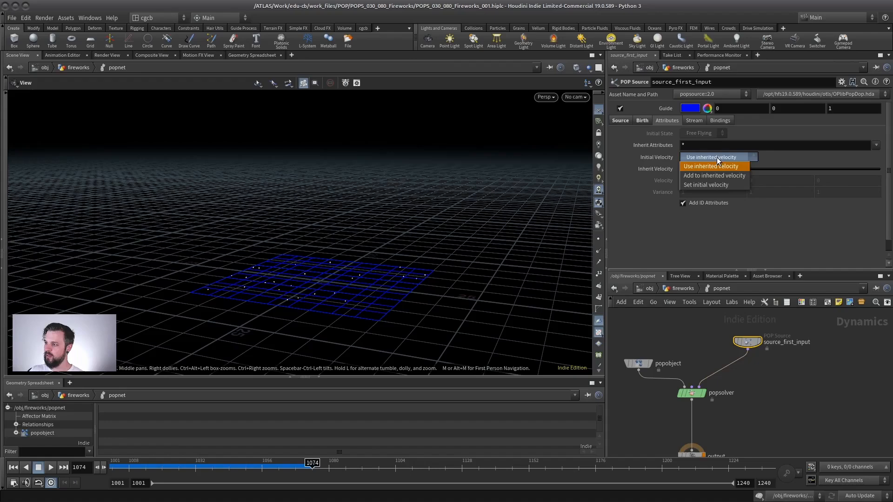
pyautogui.click(710, 185)
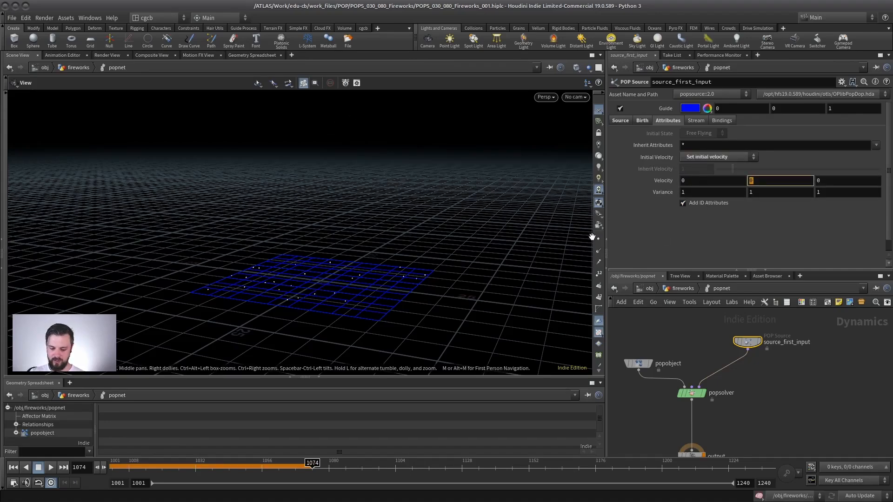
pyautogui.press('Return')
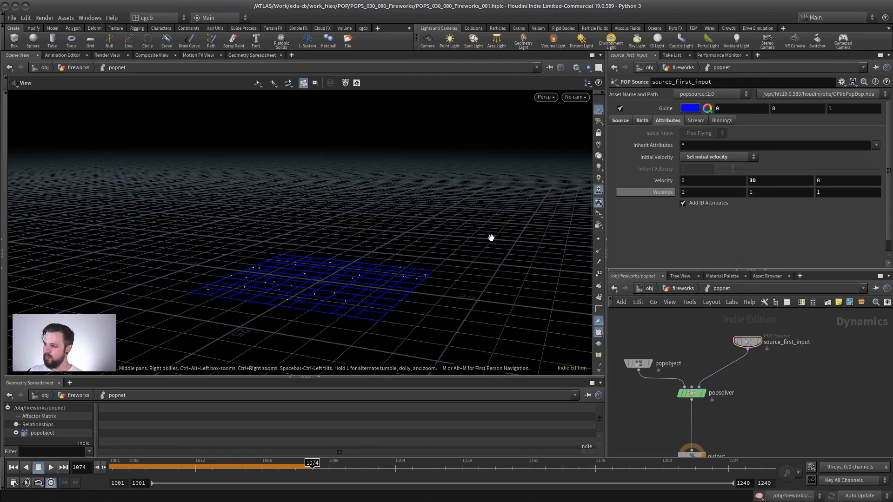
# Replay the simulation from the first frame and examine how the particles travel upward from the grid
pyautogui.click(13, 467)
pyautogui.click(50, 467)
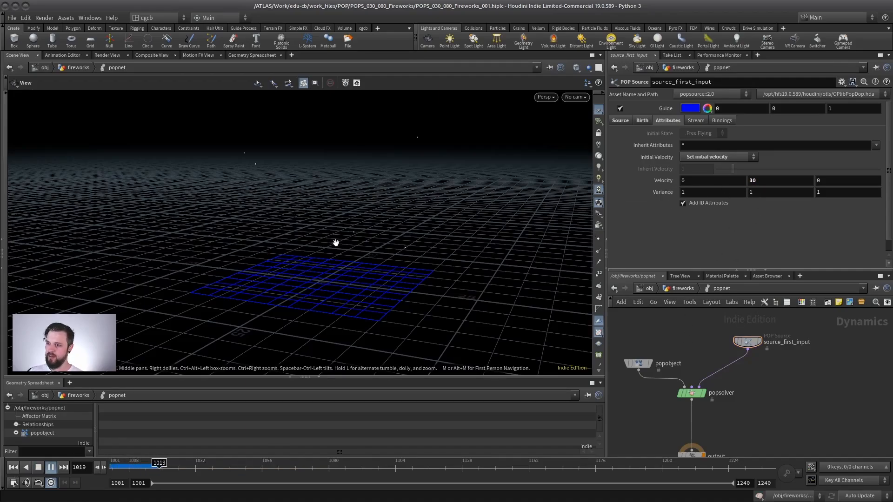
pyautogui.moveTo(336, 243); pyautogui.dragTo(307, 285, button='right')
pyautogui.moveTo(307, 285); pyautogui.dragTo(307, 261)
pyautogui.moveTo(307, 261); pyautogui.dragTo(261, 263, button='right')
pyautogui.moveTo(261, 264); pyautogui.dragTo(247, 307, button='middle')
pyautogui.moveTo(247, 307); pyautogui.dragTo(218, 281, button='right')
pyautogui.moveTo(328, 247); pyautogui.dragTo(309, 261, button='middle')
pyautogui.moveTo(309, 261); pyautogui.dragTo(337, 258, button='right')
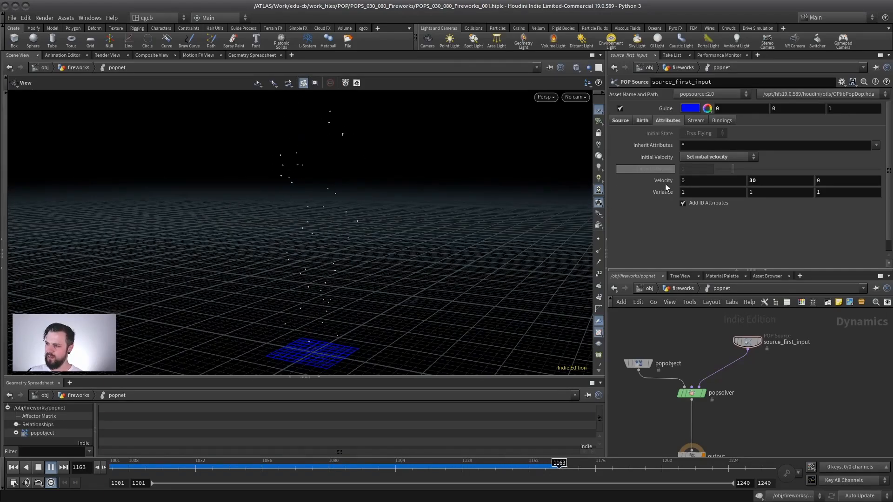
# Set the velocity variance to 10 in X and Z and replay the simulation from the first frame
pyautogui.click(701, 193)
pyautogui.write('0')
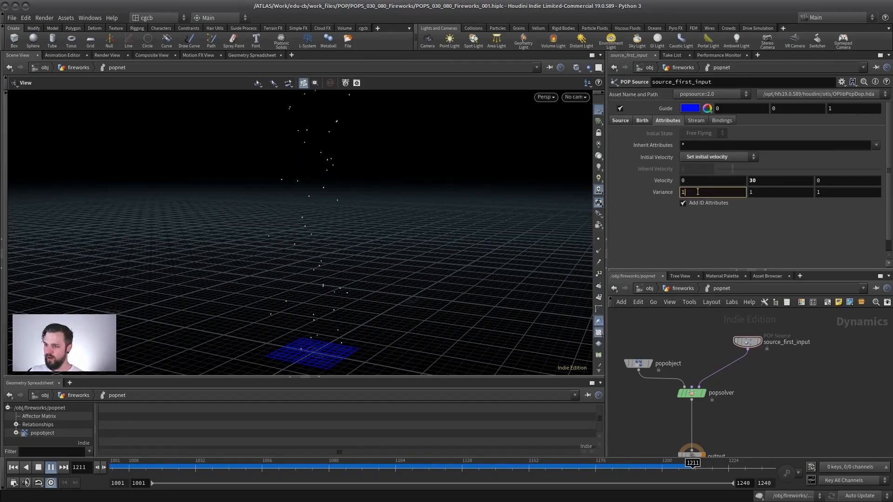
pyautogui.click(828, 193)
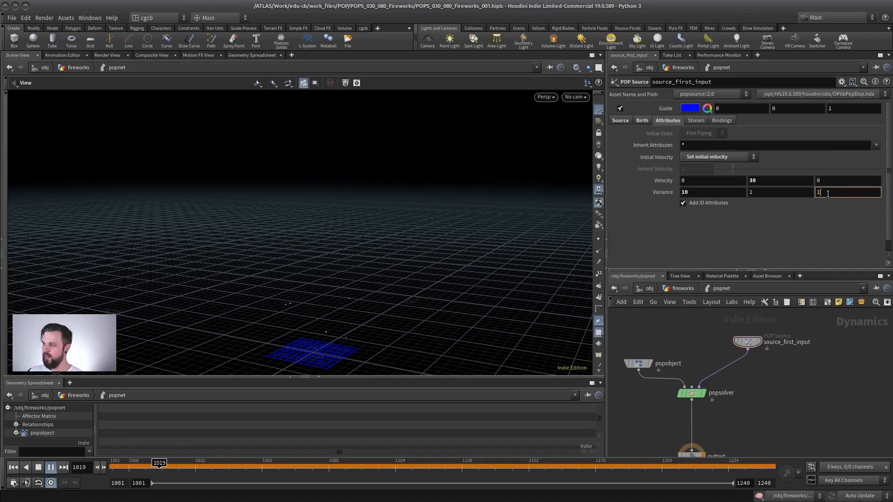
pyautogui.press('Return')
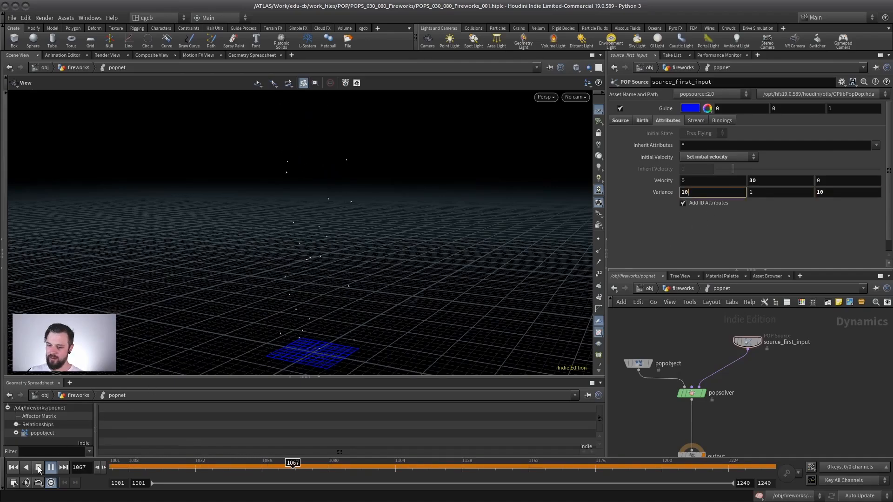
pyautogui.click(39, 468)
pyautogui.click(14, 468)
pyautogui.click(51, 468)
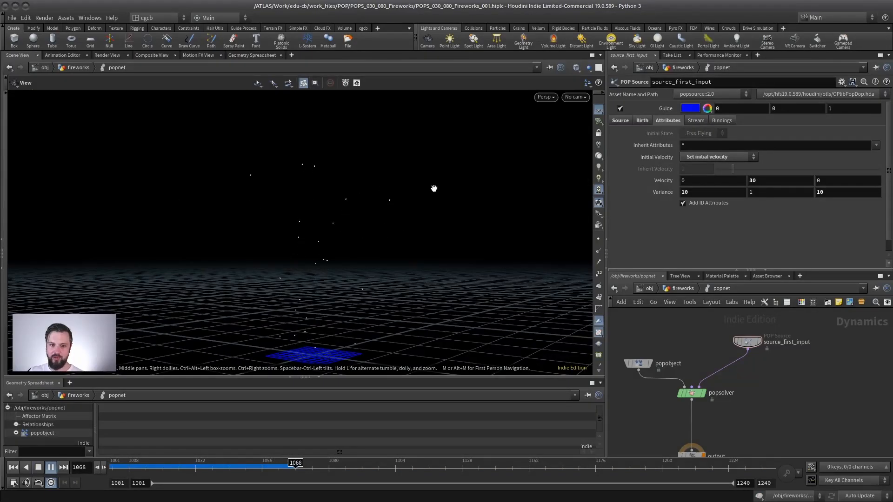
# Turn on point display in the viewport to inspect the particle spread, and stop the playback
pyautogui.moveTo(344, 248); pyautogui.dragTo(367, 235)
pyautogui.click(597, 239)
pyautogui.moveTo(361, 279); pyautogui.dragTo(382, 254)
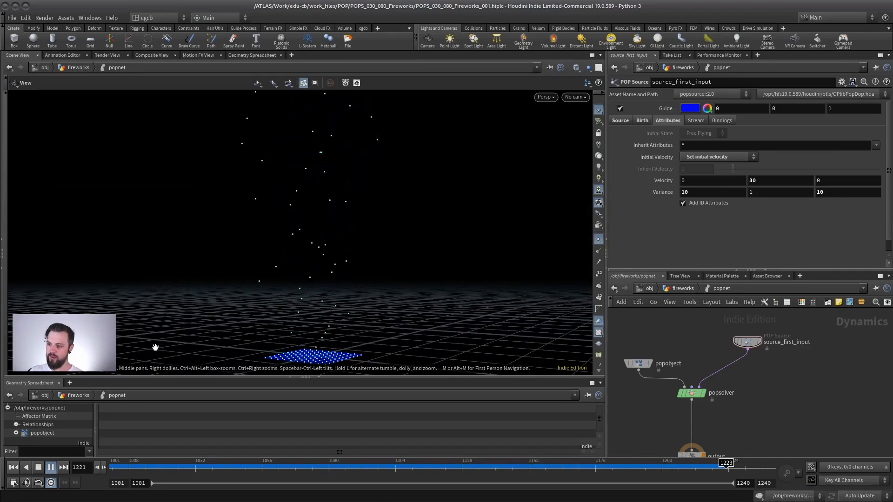
pyautogui.click(39, 467)
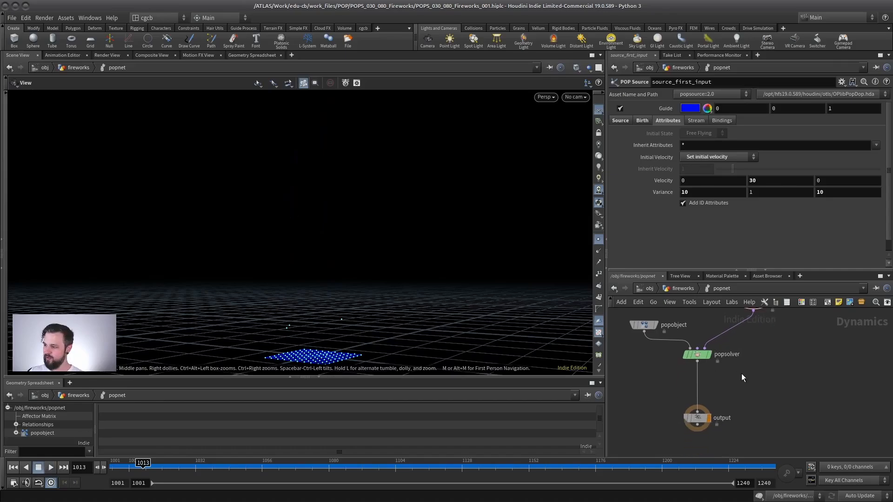
# Add a Gravity Force node on the connection between popsolver and output
pyautogui.press('Tab')
pyautogui.write('gr')
pyautogui.press('Return')
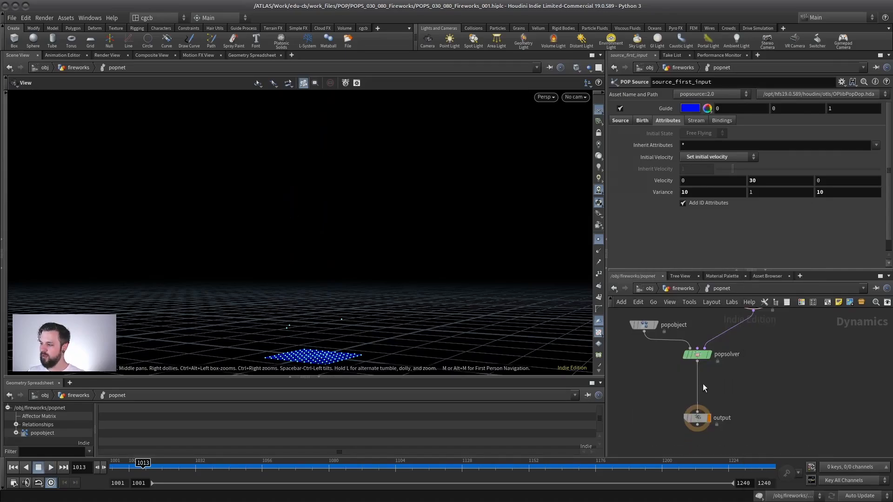
pyautogui.click(698, 385)
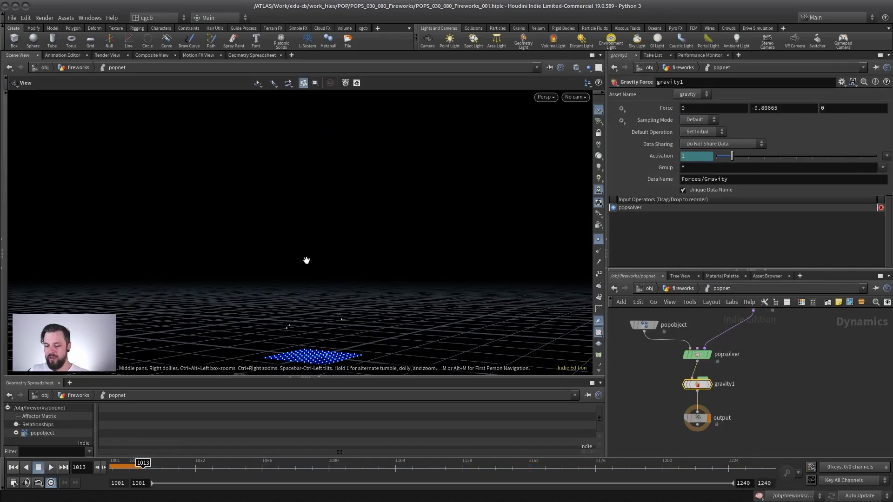
# Play the simulation from the first frame and scrub the timeline to examine the particles' trajectories under gravity
pyautogui.click(13, 468)
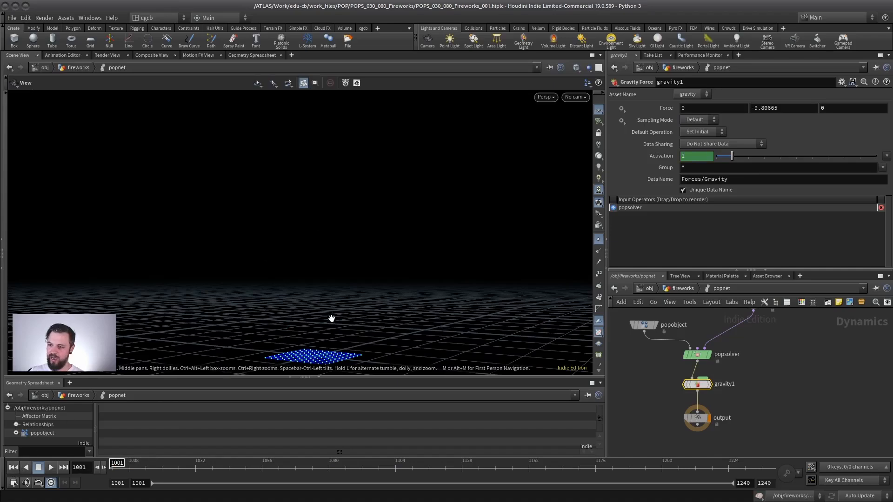
pyautogui.click(52, 467)
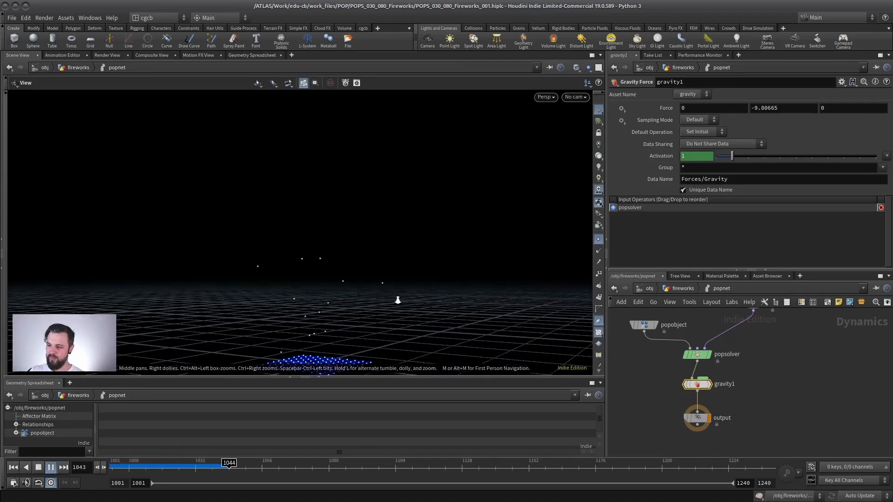
pyautogui.moveTo(397, 300); pyautogui.dragTo(327, 291, button='right')
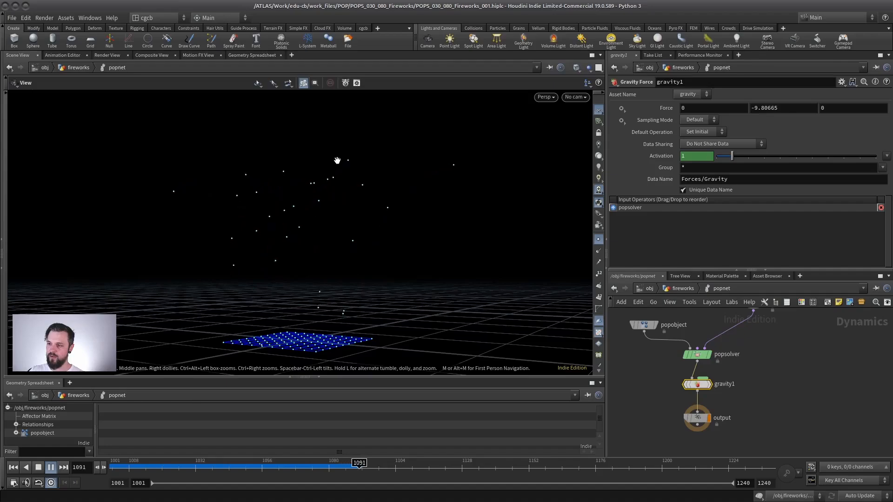
pyautogui.click(51, 468)
pyautogui.moveTo(288, 462)
pyautogui.mouseDown()
pyautogui.moveTo(158, 463)
pyautogui.moveTo(279, 443)
pyautogui.mouseUp()
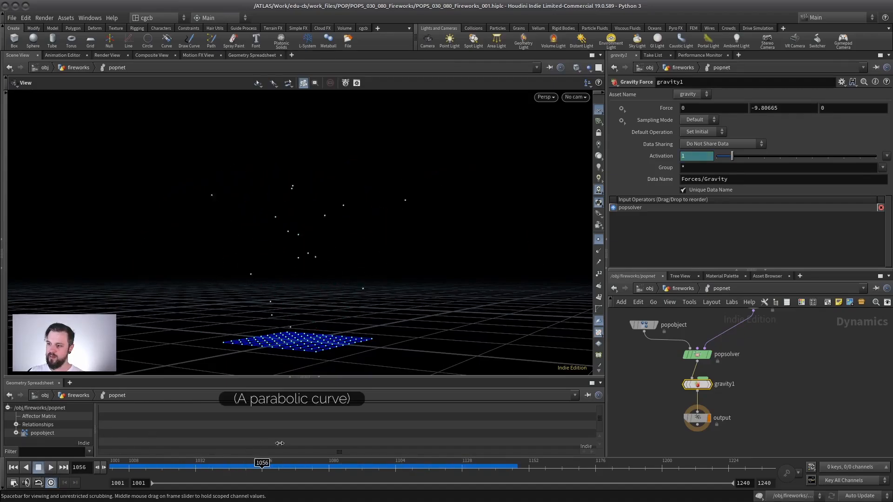
pyautogui.moveTo(336, 440); pyautogui.dragTo(366, 412)
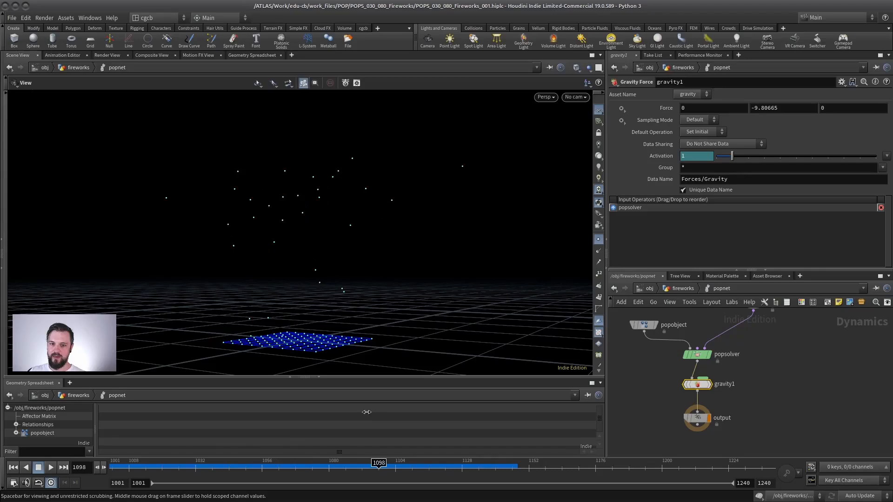
pyautogui.moveTo(210, 431); pyautogui.dragTo(345, 410)
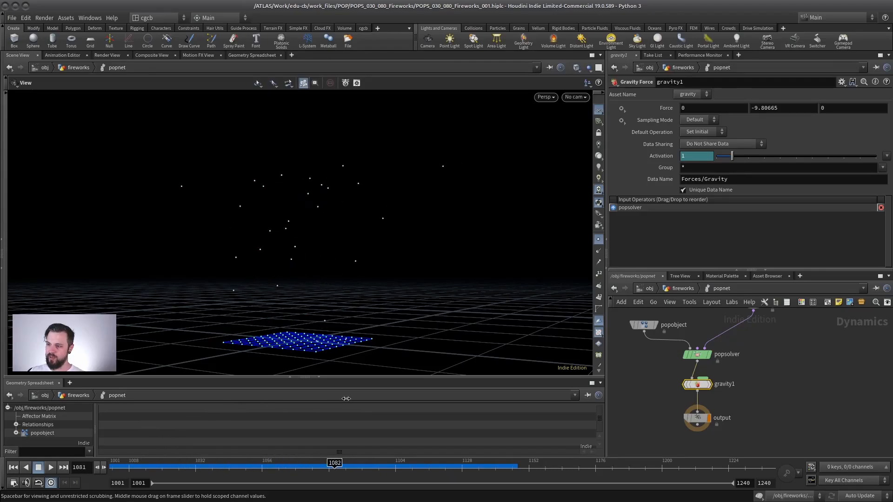
pyautogui.moveTo(251, 405); pyautogui.dragTo(222, 368)
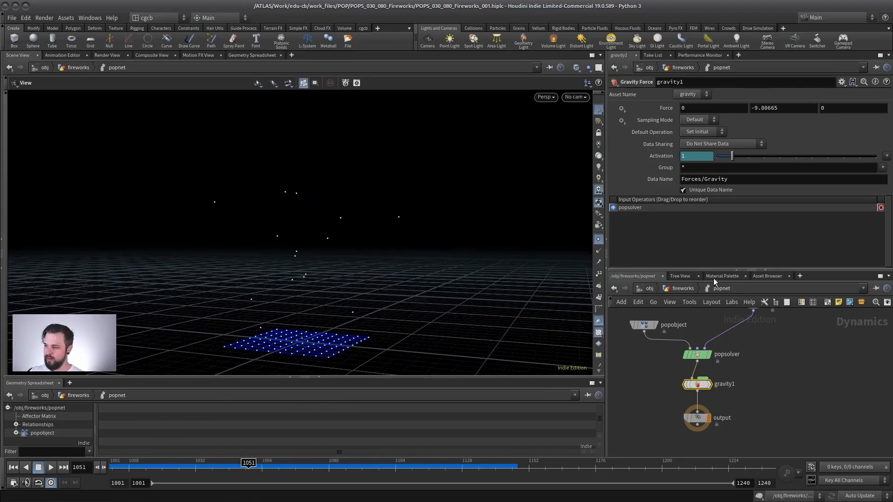
# Go up to the fireworks network, add a Test Geometry: Tommy node, and show it as a template
pyautogui.click(675, 289)
pyautogui.scroll(-3, 744, 372)
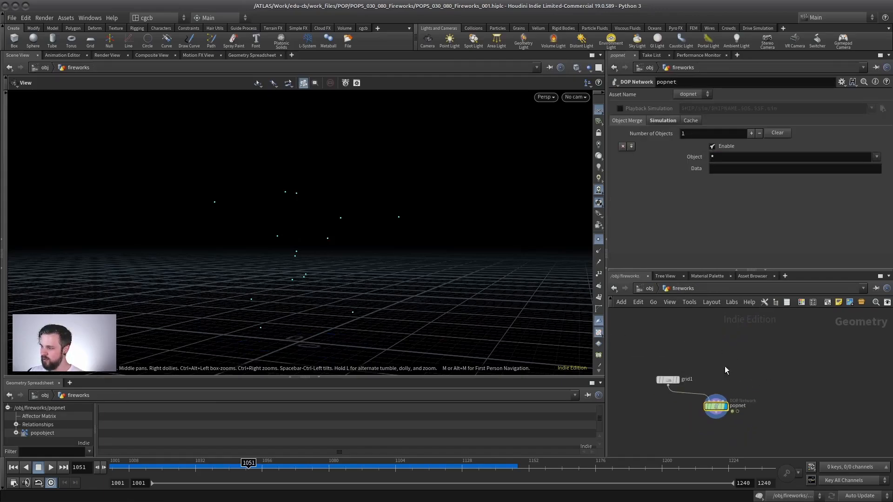
pyautogui.press('Tab')
pyautogui.write('tom')
pyautogui.press('Return')
pyautogui.click(758, 367)
pyautogui.click(783, 393)
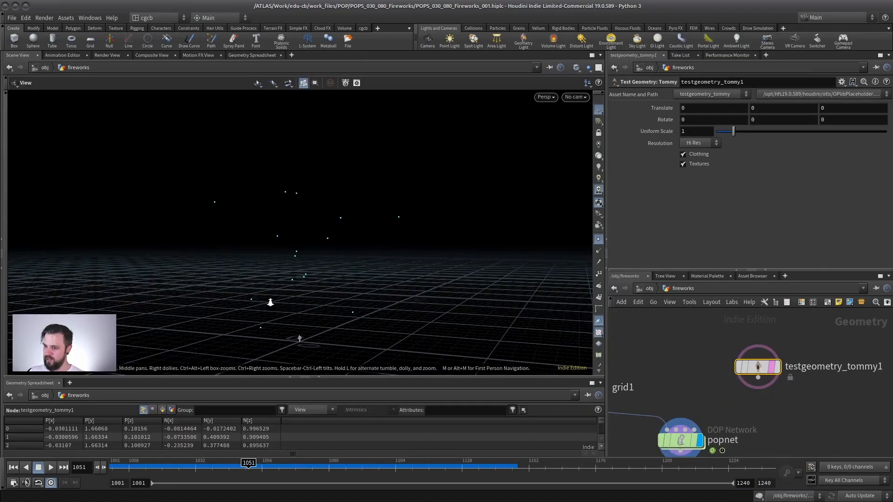
# Play the simulation and compare the particles' height with the Tommy figure, ending at the first frame
pyautogui.moveTo(269, 303); pyautogui.dragTo(335, 291, button='right')
pyautogui.moveTo(335, 291); pyautogui.dragTo(339, 265, button='middle')
pyautogui.click(195, 467)
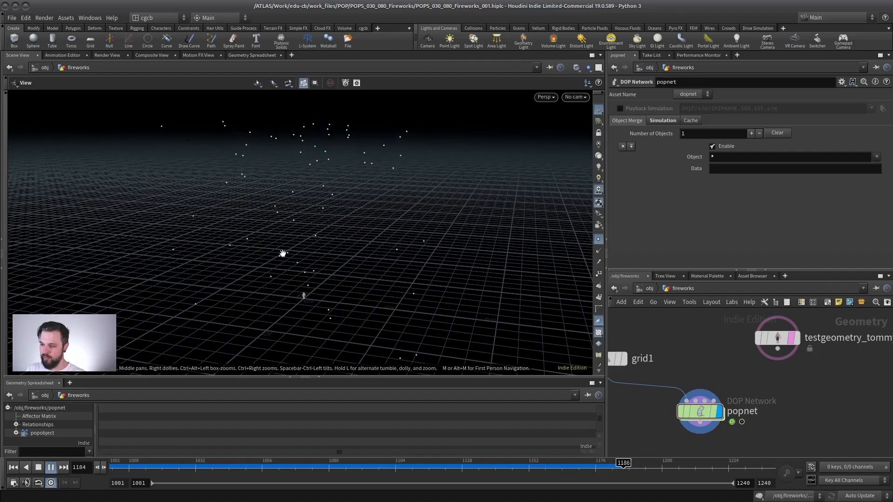
pyautogui.moveTo(283, 254); pyautogui.dragTo(349, 160)
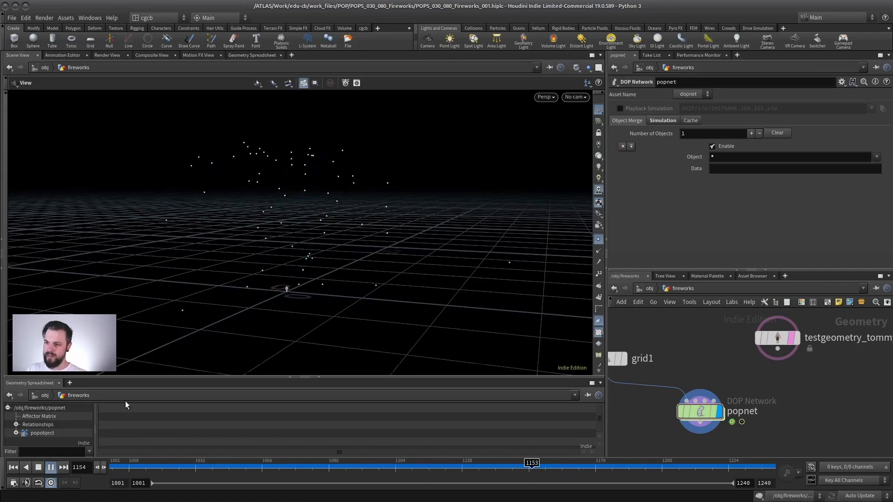
pyautogui.click(40, 467)
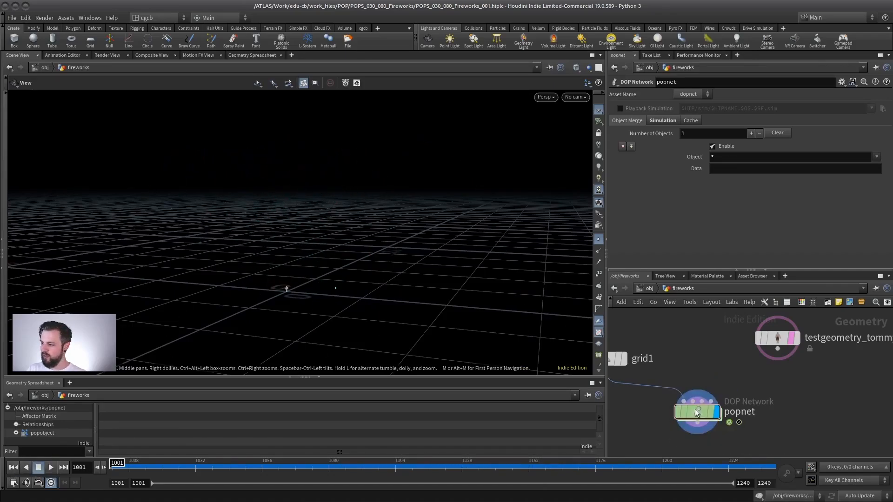
# Show source_first_input's birth settings inside the popnet and play the simulation, parking the timeline at frame 1080
pyautogui.moveTo(702, 411); pyautogui.dragTo(700, 413)
pyautogui.doubleClick(700, 413)
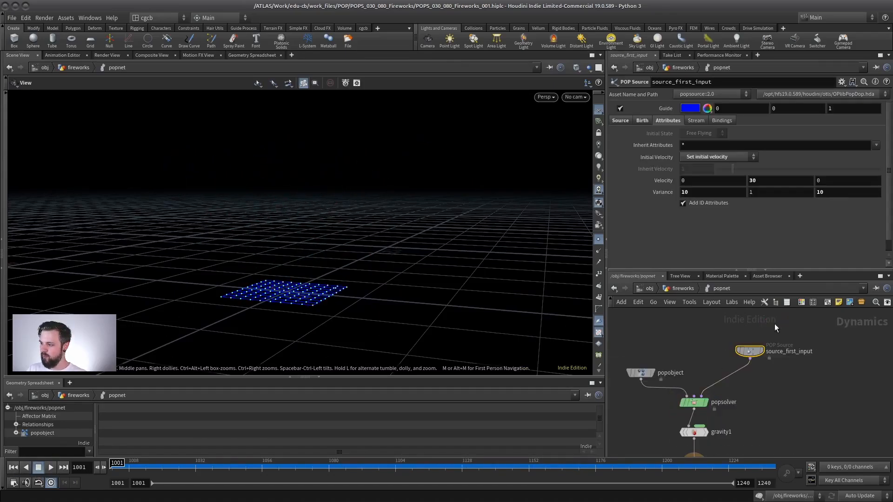
pyautogui.click(651, 121)
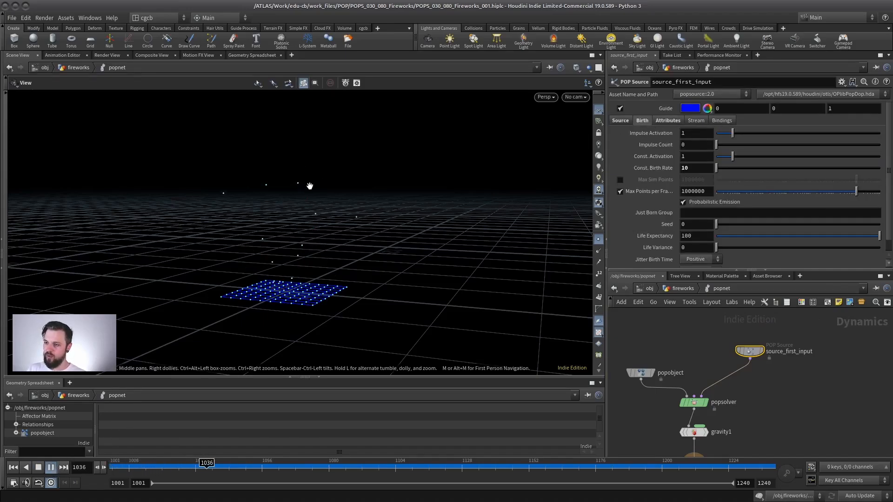
pyautogui.press('Escape')
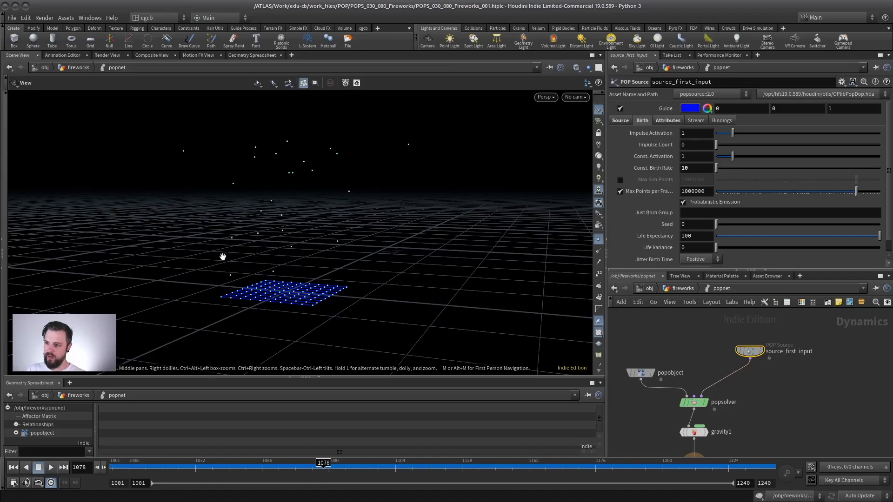
pyautogui.click(333, 465)
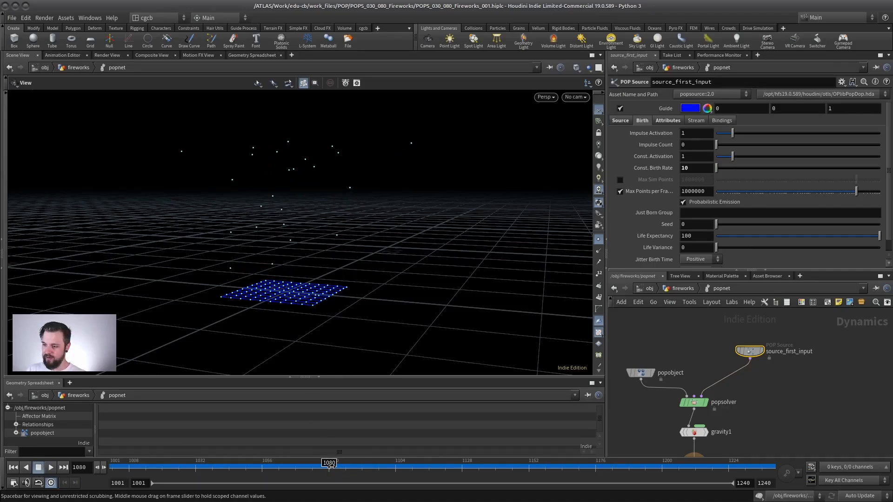
# Check the scene's frame rate in the Global Animation Options and close them
pyautogui.click(12, 483)
pyautogui.moveTo(55, 305); pyautogui.dragTo(79, 273)
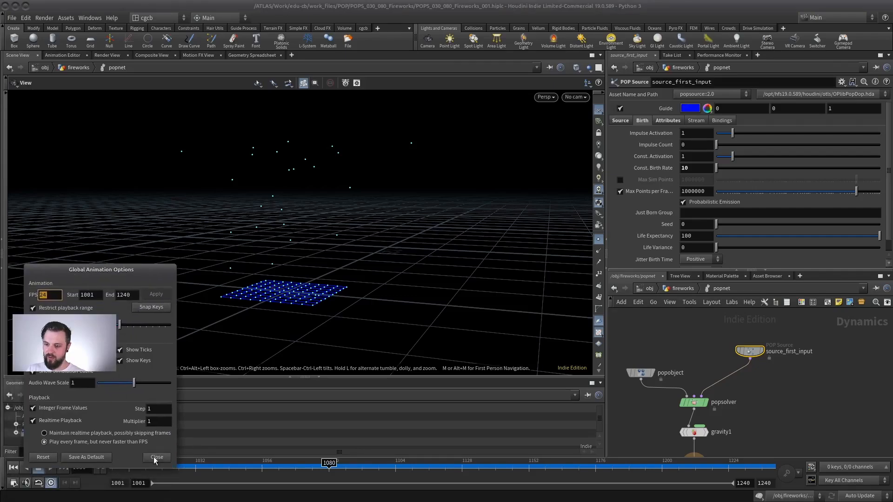
pyautogui.click(156, 458)
# Set source_first_input's Life Expectancy to 4 and Life Variance to 1, and replay the simulation from the first frame
pyautogui.click(683, 236)
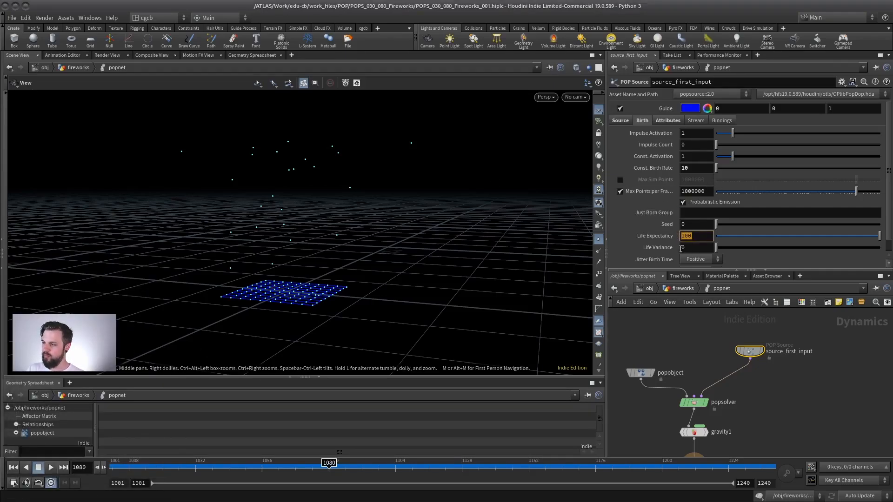
pyautogui.click(688, 246)
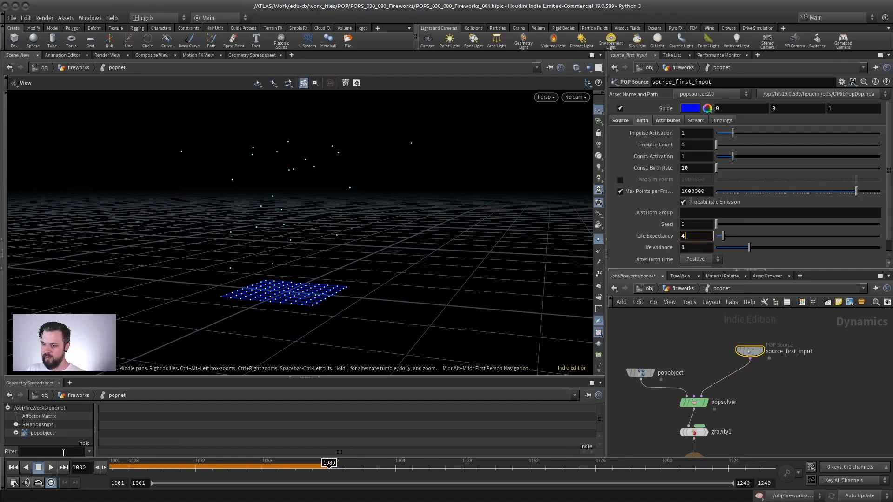
pyautogui.click(13, 468)
pyautogui.click(51, 467)
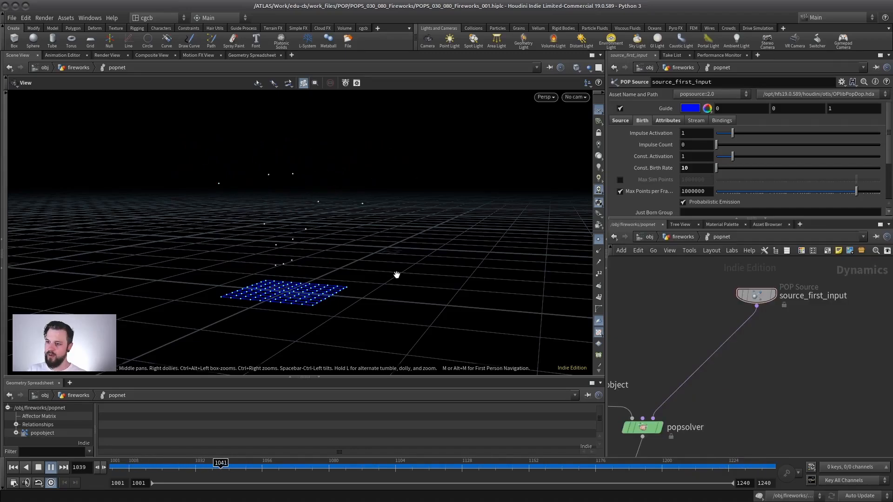
# Add a POP Replicate node on the wire between source_first_input and popsolver
pyautogui.scroll(-5, 665, 312)
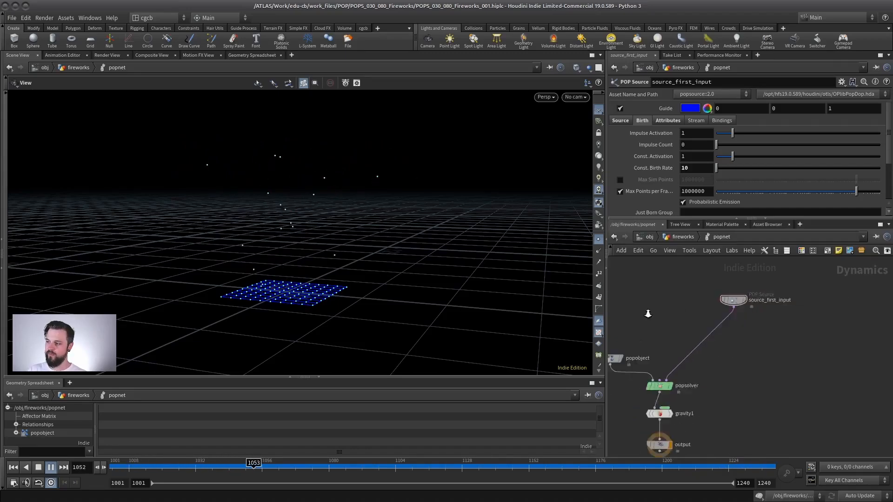
pyautogui.moveTo(688, 311); pyautogui.dragTo(728, 298, button='middle')
pyautogui.scroll(3, 728, 298)
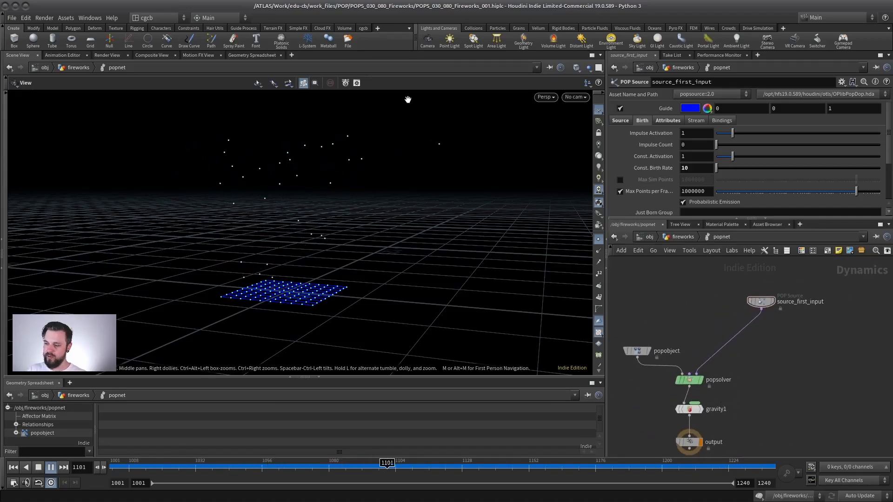
pyautogui.moveTo(759, 344); pyautogui.dragTo(732, 336, button='middle')
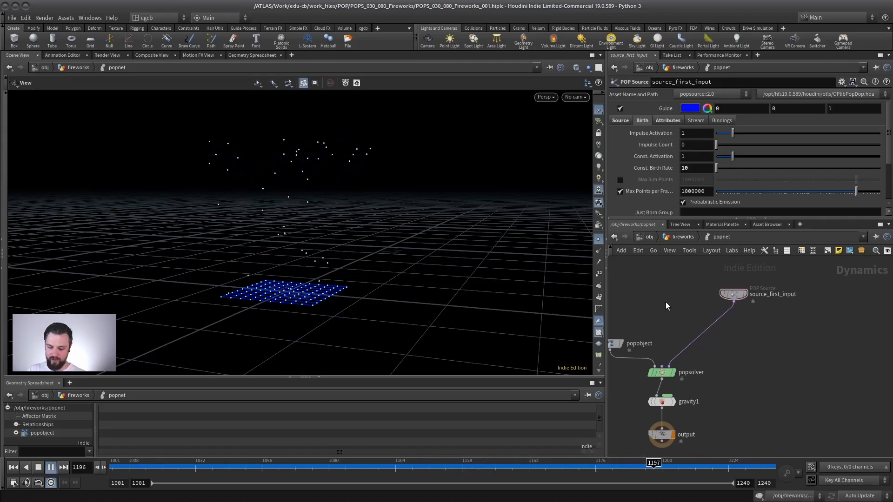
pyautogui.press('Tab')
pyautogui.click(753, 207)
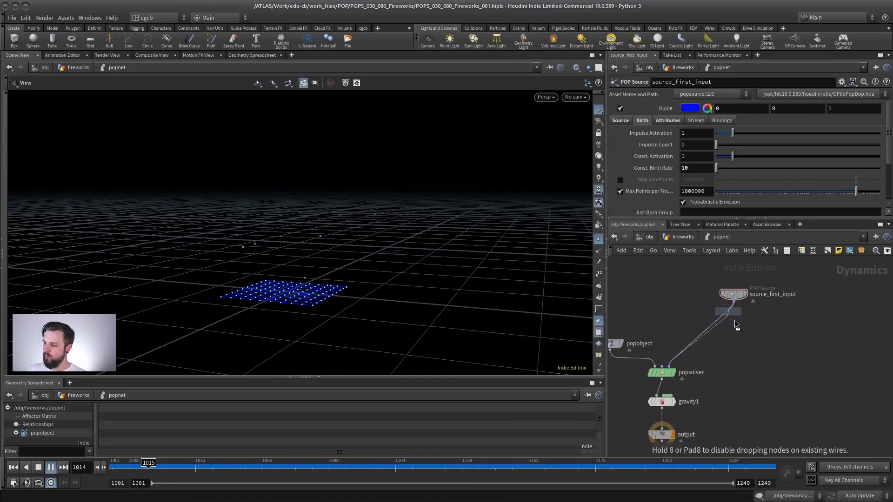
pyautogui.click(735, 326)
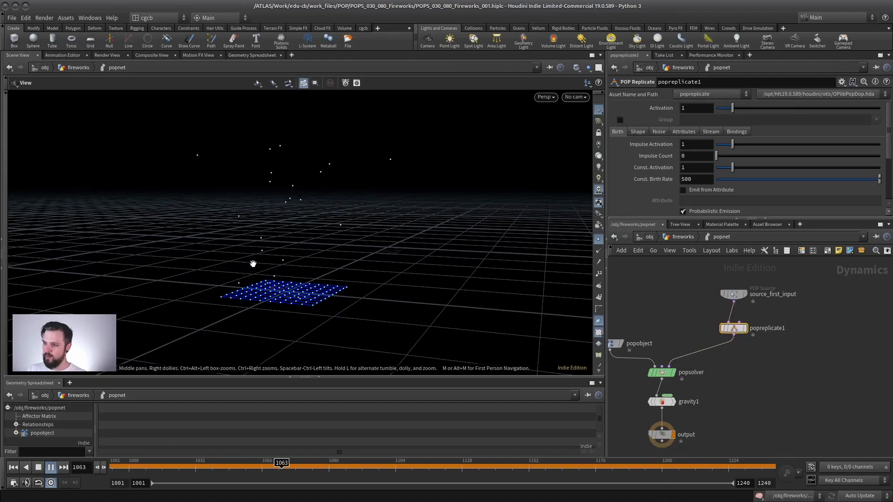
# Replay the simulation from the first frame and examine the replicated particle clusters, stopping at frame 1108
pyautogui.click(51, 467)
pyautogui.hotkey('ctrl', 'Up')
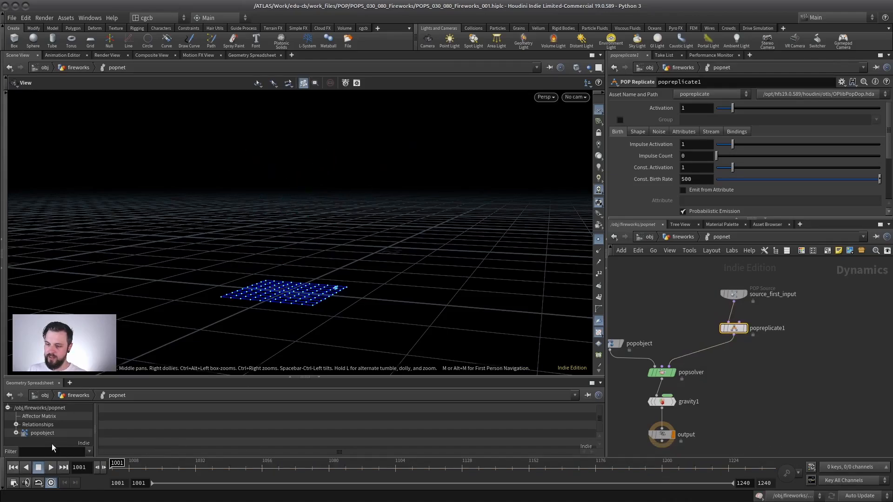
pyautogui.click(50, 468)
pyautogui.moveTo(338, 205); pyautogui.dragTo(331, 204)
pyautogui.moveTo(331, 203); pyautogui.dragTo(308, 212, button='right')
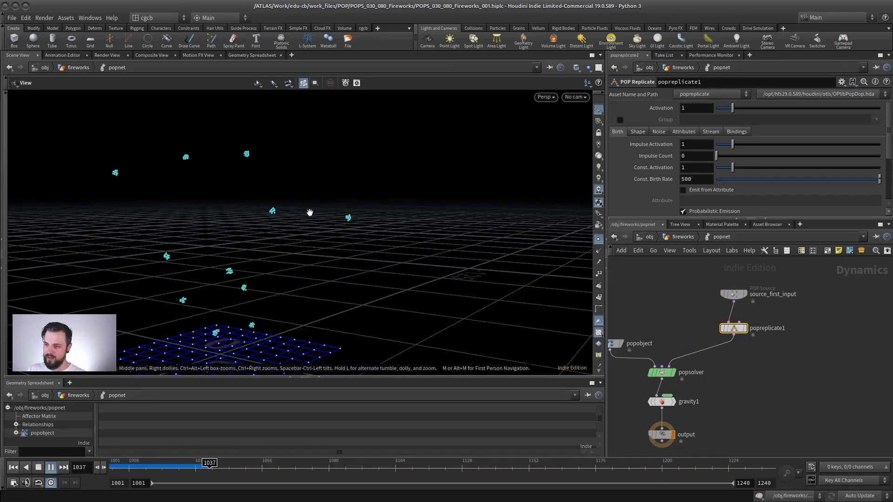
pyautogui.moveTo(272, 183); pyautogui.dragTo(297, 211, button='right')
pyautogui.moveTo(298, 211); pyautogui.dragTo(341, 211, button='middle')
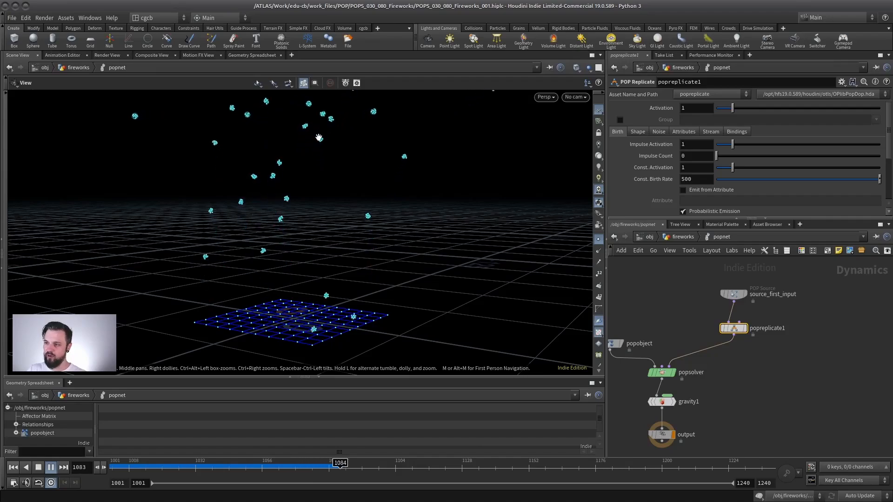
pyautogui.click(39, 467)
# Move popreplicate1 slightly lower in the network and show its shape settings with more room for the parameters
pyautogui.moveTo(740, 330); pyautogui.dragTo(740, 338)
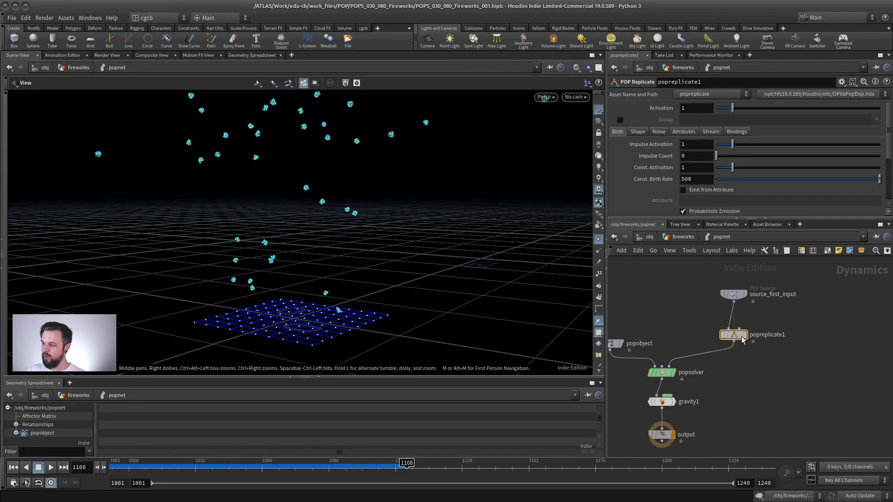
pyautogui.moveTo(783, 314); pyautogui.dragTo(701, 353)
pyautogui.click(638, 133)
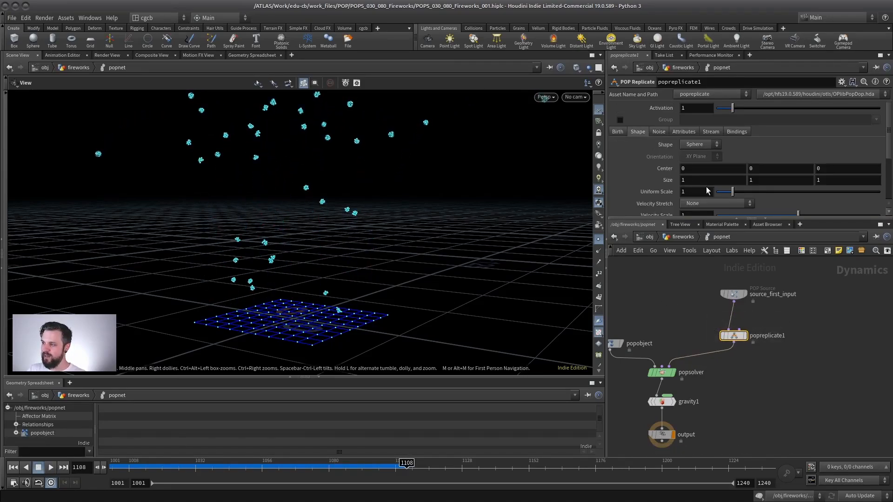
pyautogui.moveTo(343, 206); pyautogui.dragTo(429, 207, button='right')
pyautogui.moveTo(700, 217); pyautogui.dragTo(700, 267)
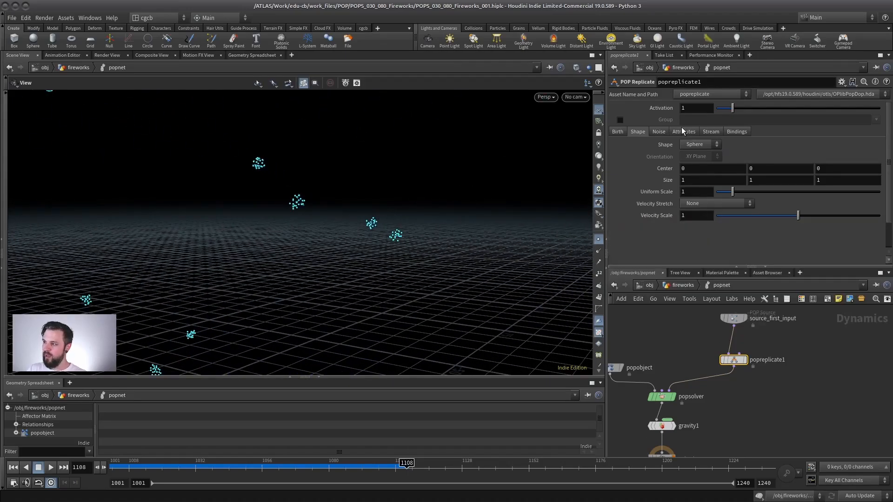
# Set popreplicate1's Inherit Velocity to 0 and replay the simulation from the first frame, stopping at frame 1171
pyautogui.click(684, 131)
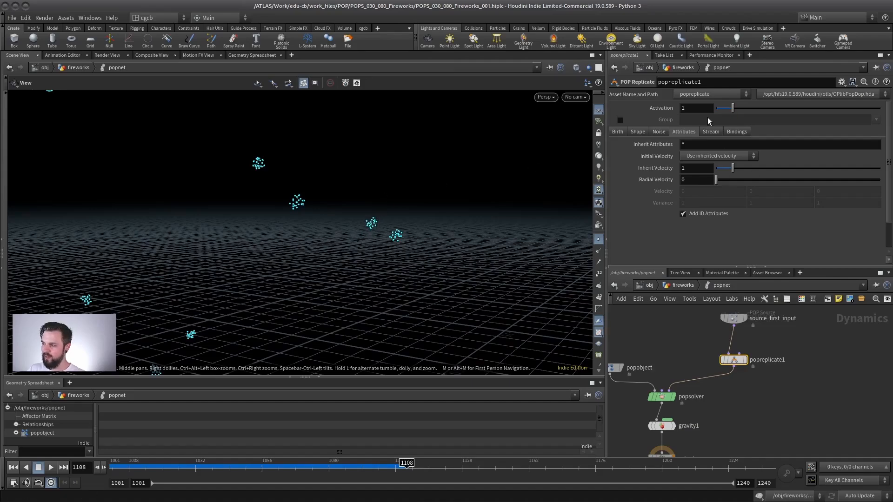
pyautogui.moveTo(736, 171); pyautogui.dragTo(727, 172)
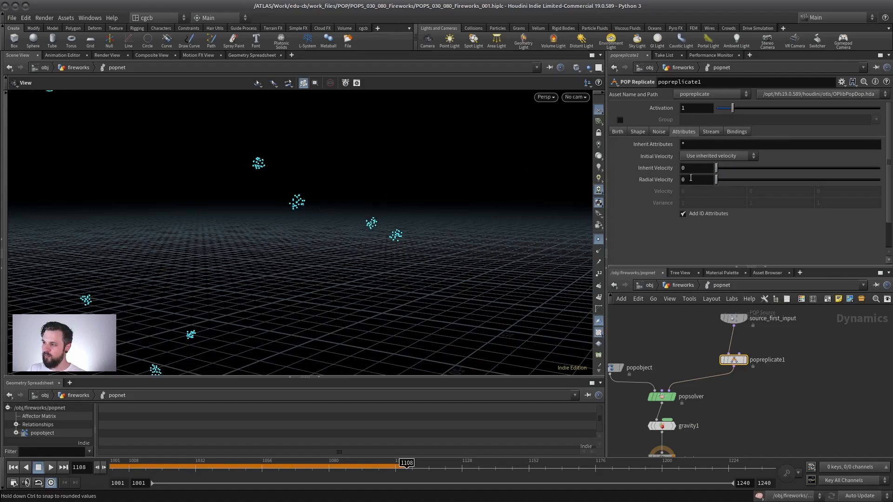
pyautogui.moveTo(383, 240)
pyautogui.mouseDown(button='right')
pyautogui.moveTo(251, 250)
pyautogui.moveTo(389, 246)
pyautogui.mouseUp(button='right')
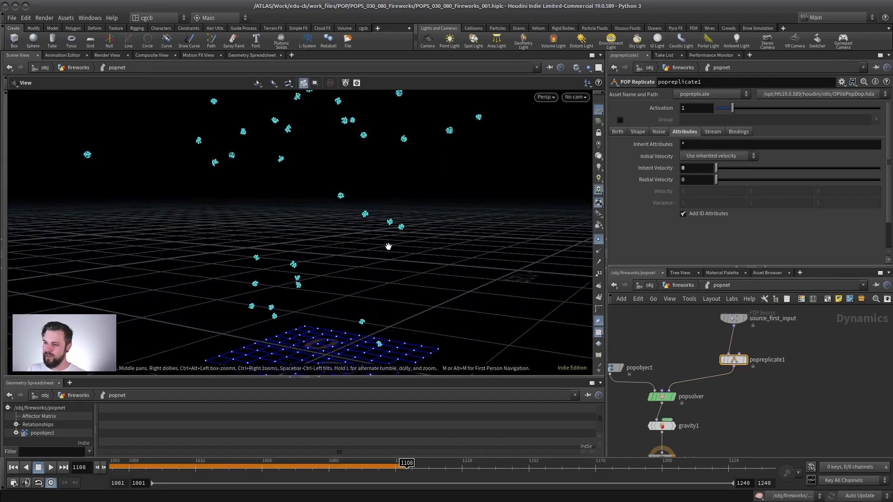
pyautogui.click(13, 468)
pyautogui.click(50, 468)
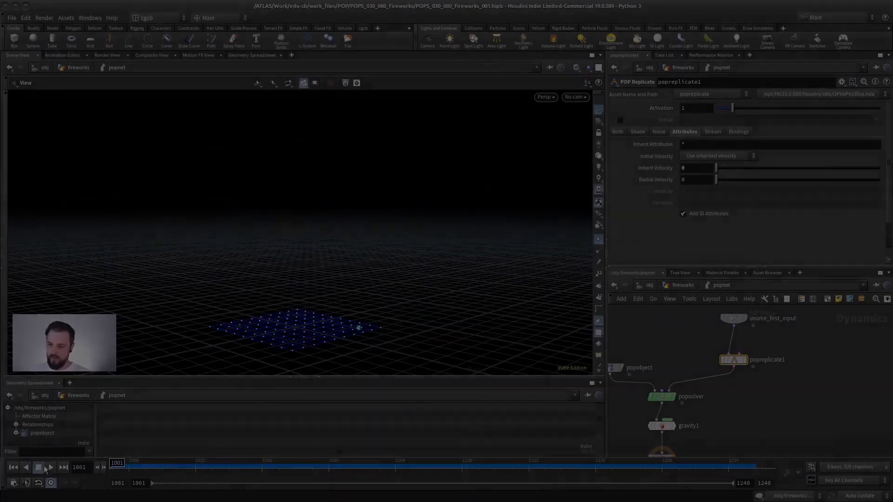
pyautogui.click(48, 468)
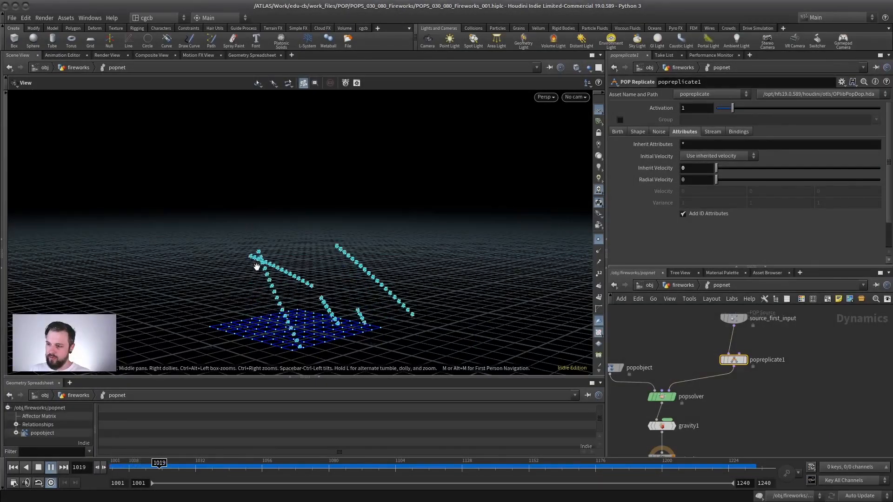
pyautogui.moveTo(304, 248); pyautogui.dragTo(300, 135, button='right')
pyautogui.moveTo(300, 135); pyautogui.dragTo(307, 144)
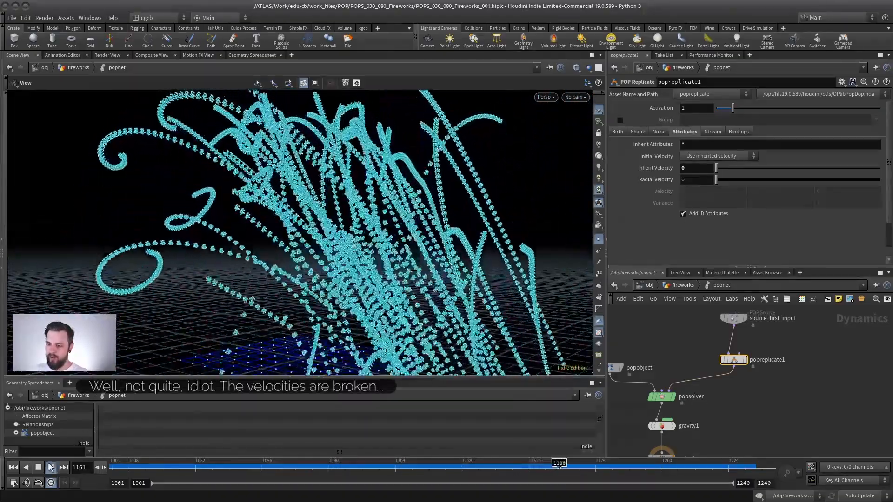
pyautogui.press('Up')
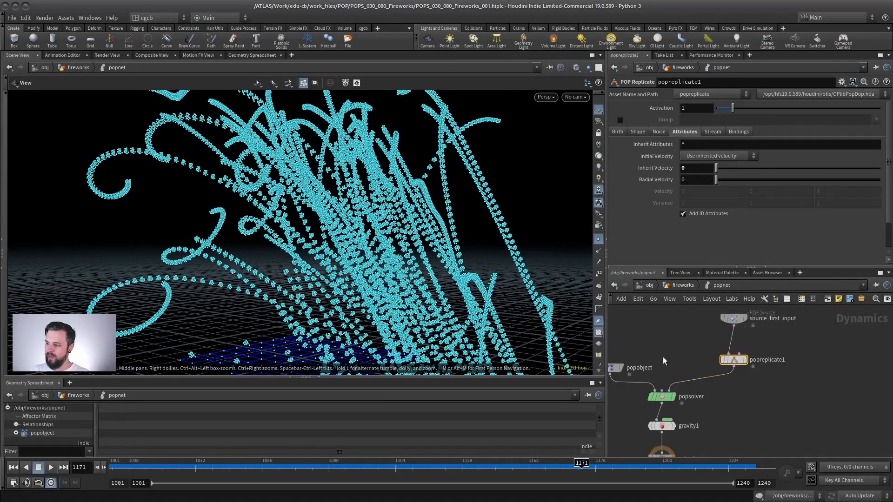
# Show popreplicate1's shape settings again and inspect the particle trails around the grid
pyautogui.moveTo(664, 360); pyautogui.dragTo(699, 331, button='middle')
pyautogui.moveTo(766, 387); pyautogui.dragTo(676, 406)
pyautogui.click(810, 329)
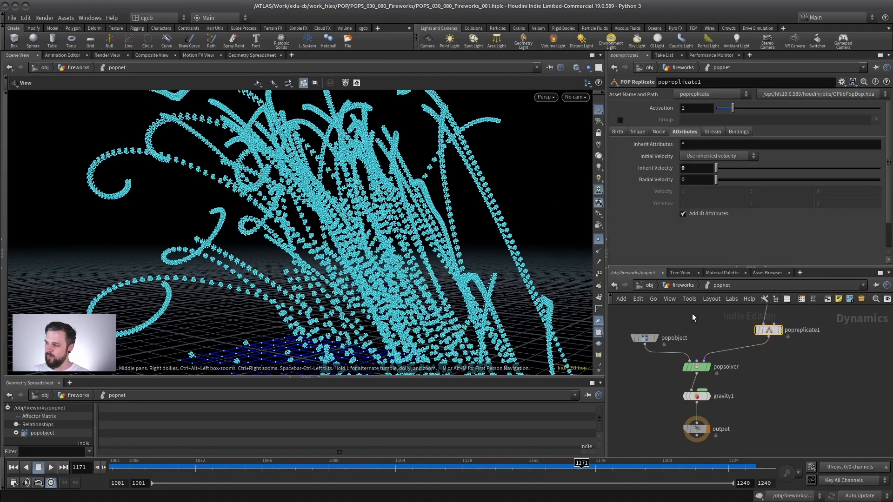
pyautogui.moveTo(692, 314); pyautogui.dragTo(699, 343, button='middle')
pyautogui.click(638, 132)
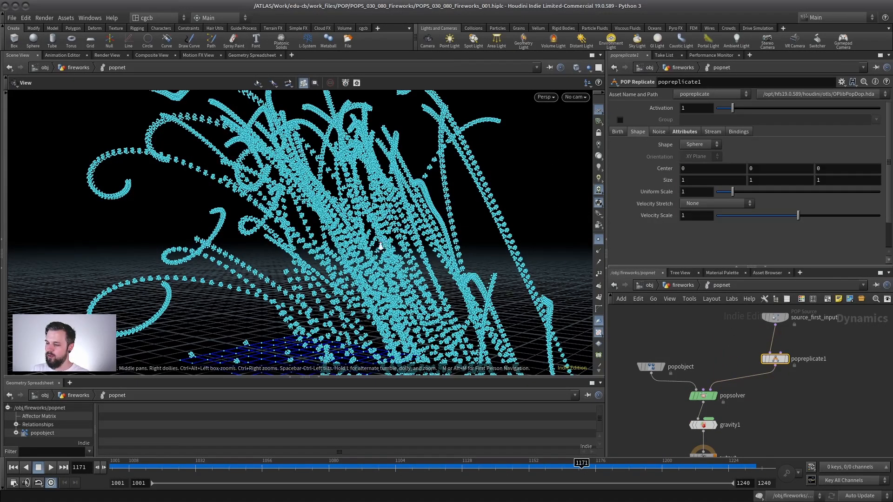
pyautogui.moveTo(447, 288); pyautogui.dragTo(437, 335)
pyautogui.moveTo(389, 213); pyautogui.dragTo(389, 172)
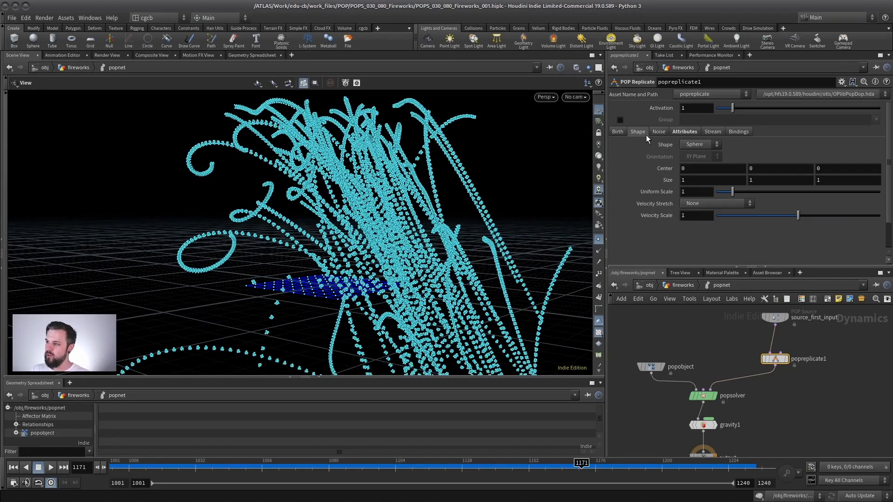
# Set popreplicate1's Life Expectancy to 0.5 and Life Variance to 0.25 in its birth settings
pyautogui.click(618, 132)
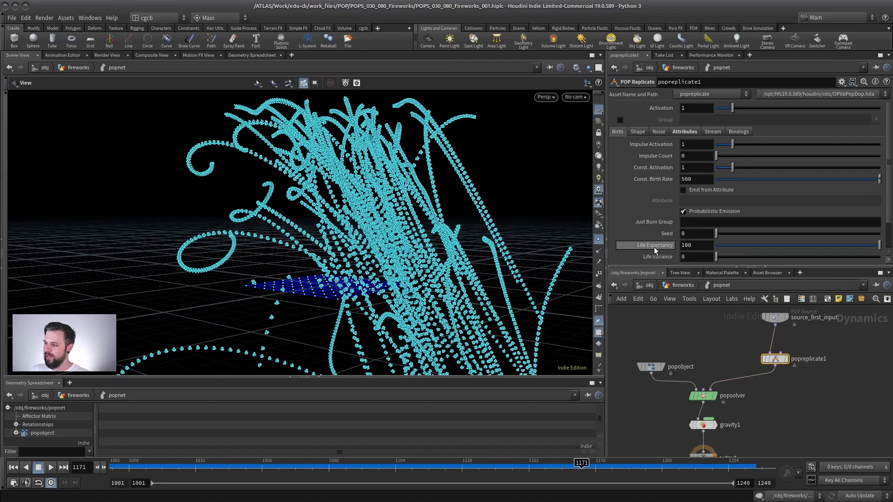
pyautogui.click(693, 245)
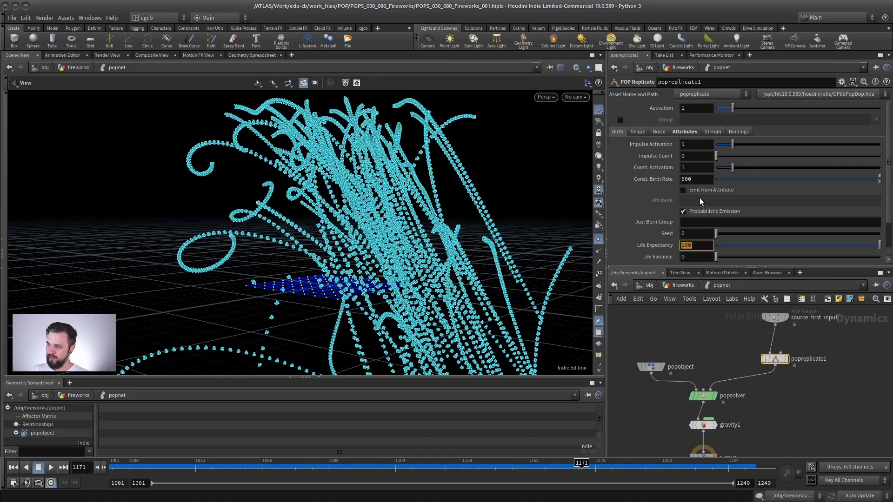
pyautogui.write('.5')
pyautogui.press('Tab')
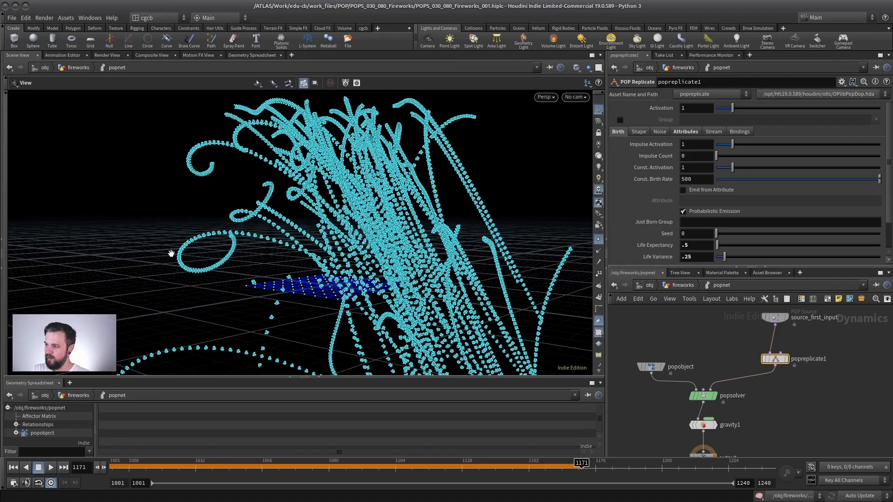
# Play the simulation from the first frame and examine the shortened trails from several angles, stopping at frame 1082
pyautogui.click(13, 468)
pyautogui.click(51, 468)
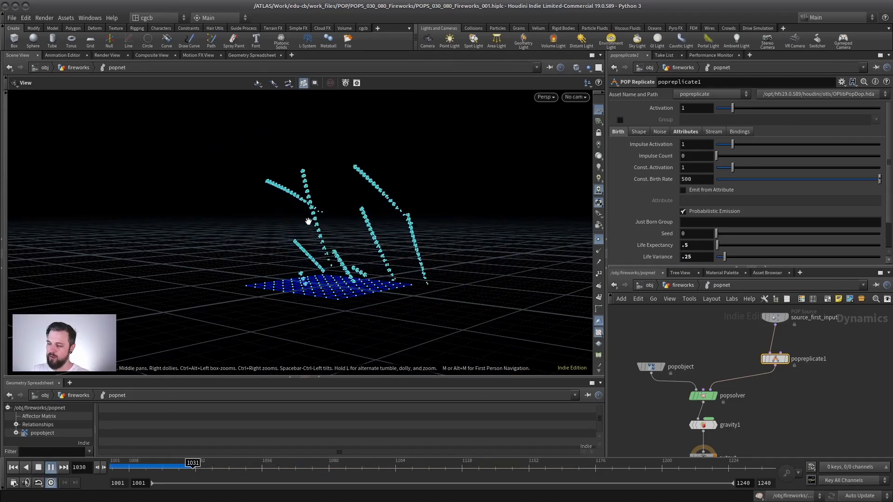
pyautogui.moveTo(236, 263); pyautogui.dragTo(279, 219)
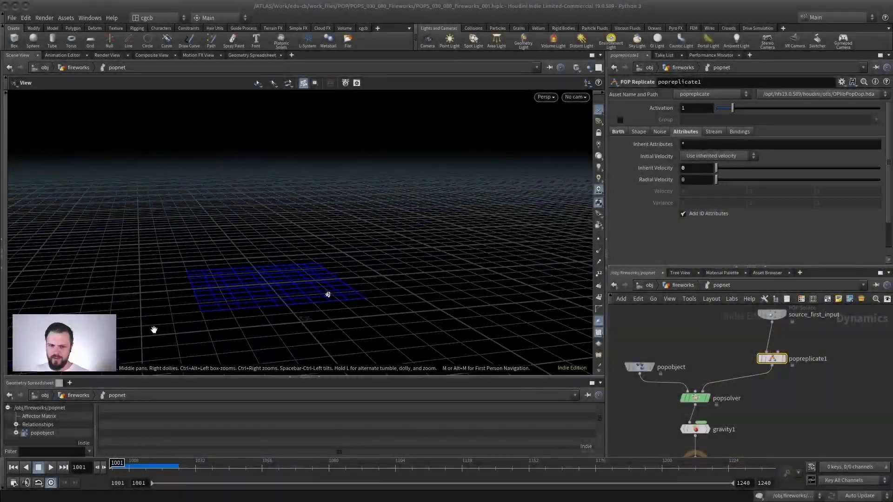
pyautogui.press('Up')
pyautogui.moveTo(328, 294); pyautogui.dragTo(305, 287)
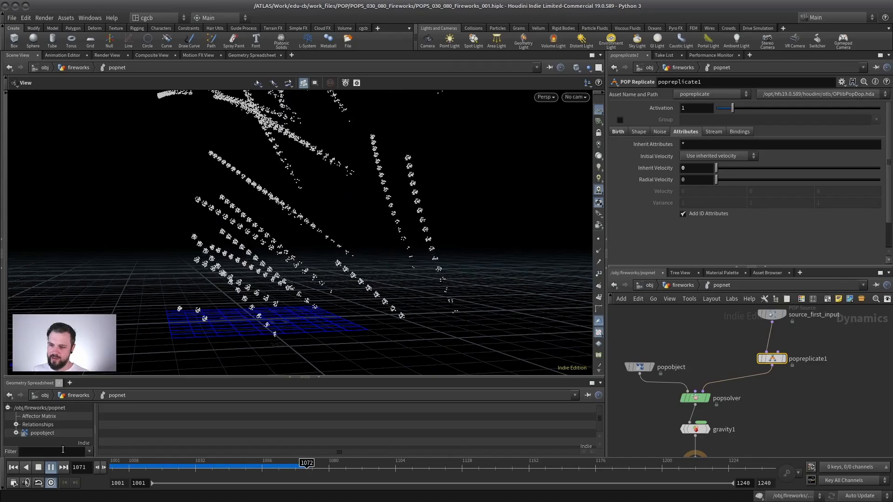
pyautogui.click(52, 467)
pyautogui.moveTo(286, 269); pyautogui.dragTo(316, 239)
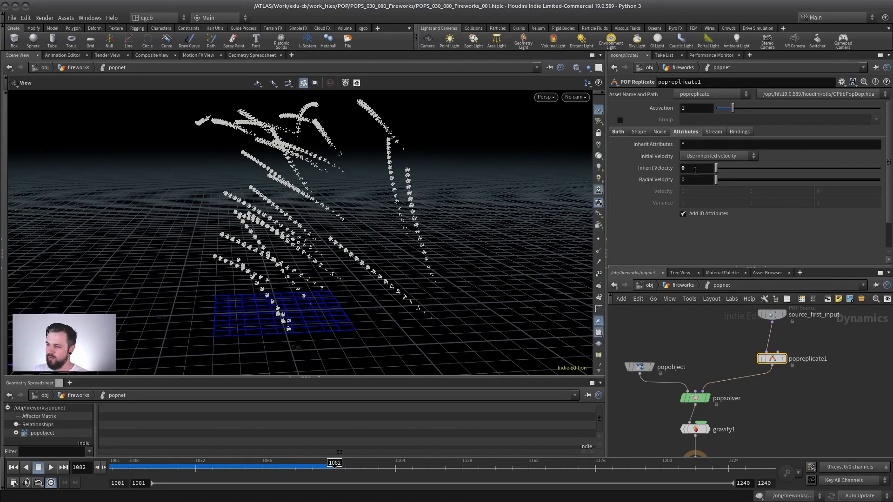
# Scrub the timeline back to frame 1030 and look at the trails close up
pyautogui.moveTo(333, 462); pyautogui.dragTo(172, 460)
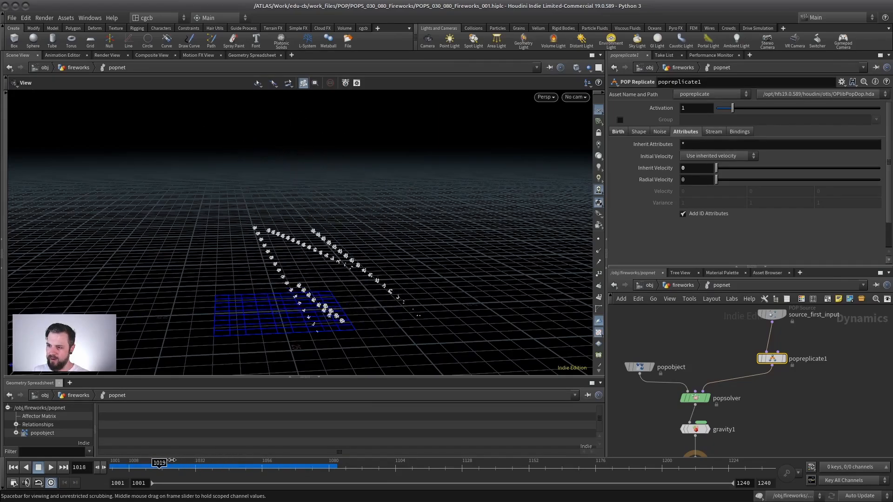
pyautogui.moveTo(412, 302); pyautogui.dragTo(367, 264)
pyautogui.moveTo(169, 465); pyautogui.dragTo(190, 464)
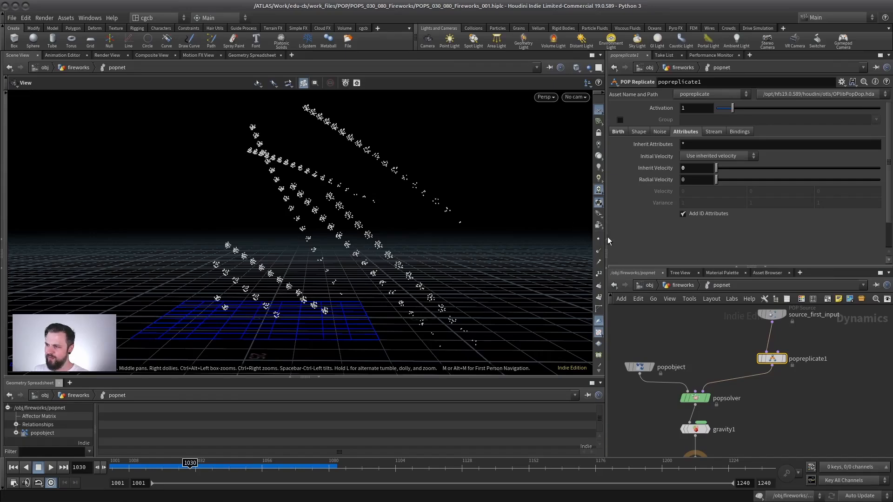
# Turn on the point velocity display to inspect the replicated particles' directions, and turn it off again
pyautogui.click(598, 263)
pyautogui.moveTo(331, 248); pyautogui.dragTo(402, 199, button='right')
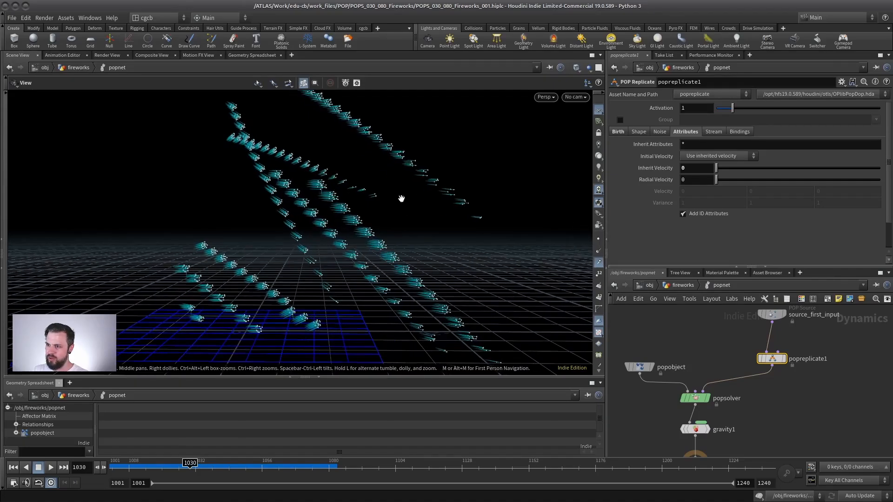
pyautogui.click(598, 263)
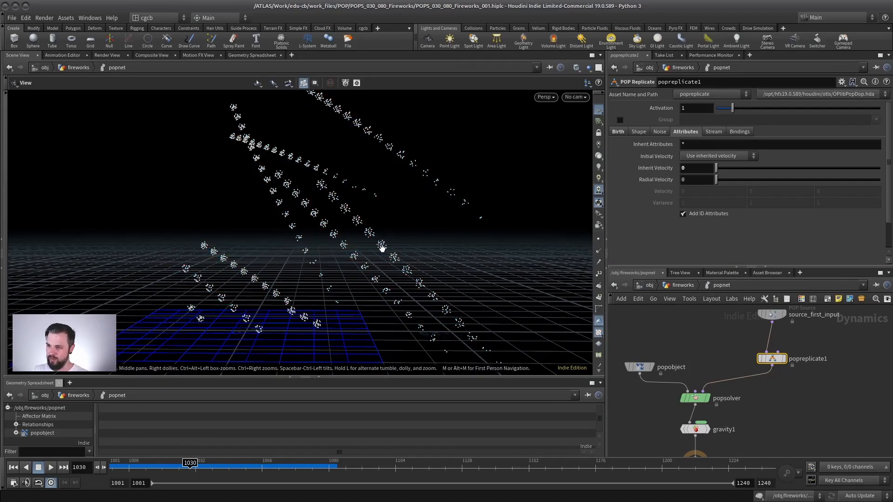
# Set popreplicate1's Inherit Velocity to 0.4 and play the simulation from the first frame
pyautogui.moveTo(467, 202); pyautogui.dragTo(432, 207)
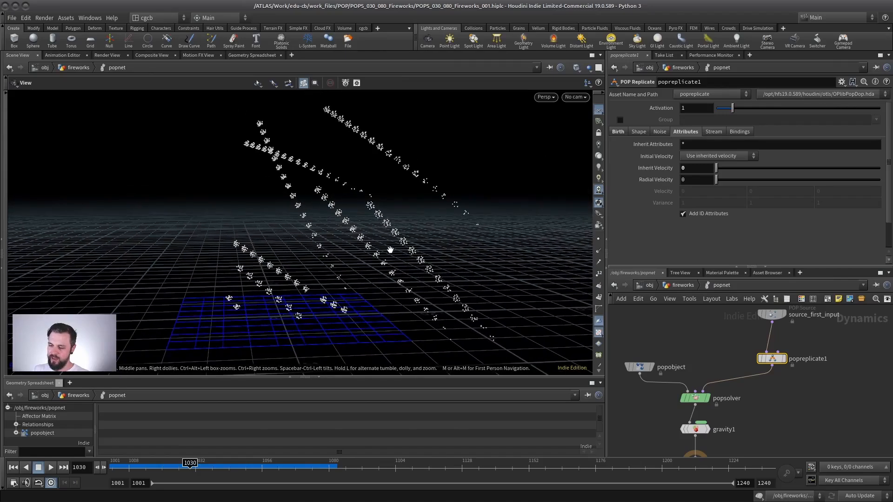
pyautogui.moveTo(717, 173); pyautogui.dragTo(718, 173)
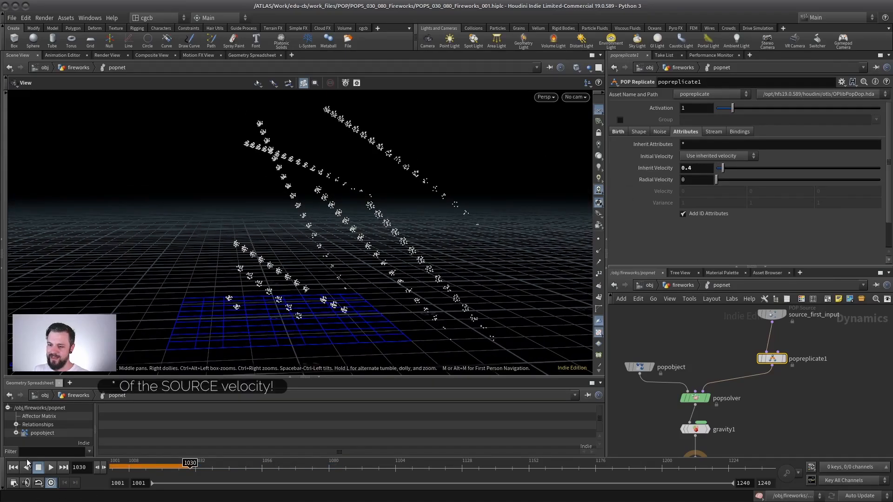
pyautogui.click(13, 467)
pyautogui.click(51, 469)
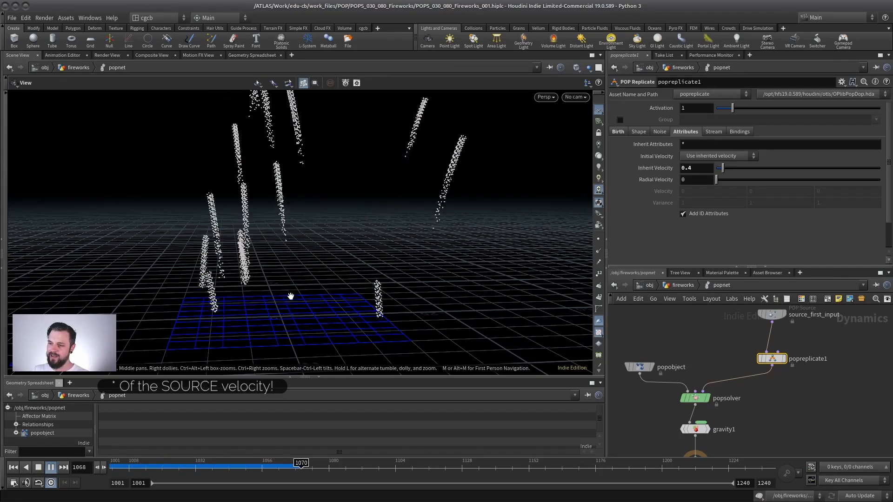
# Lower popreplicate1's Inherit Velocity to 0.2 and replay the simulation from the first frame
pyautogui.doubleClick(693, 169)
pyautogui.write('2')
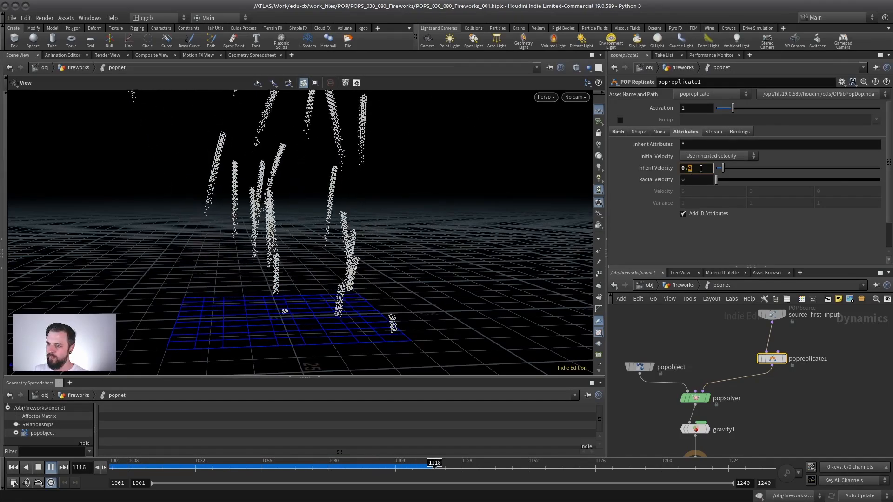
pyautogui.click(712, 146)
pyautogui.click(39, 468)
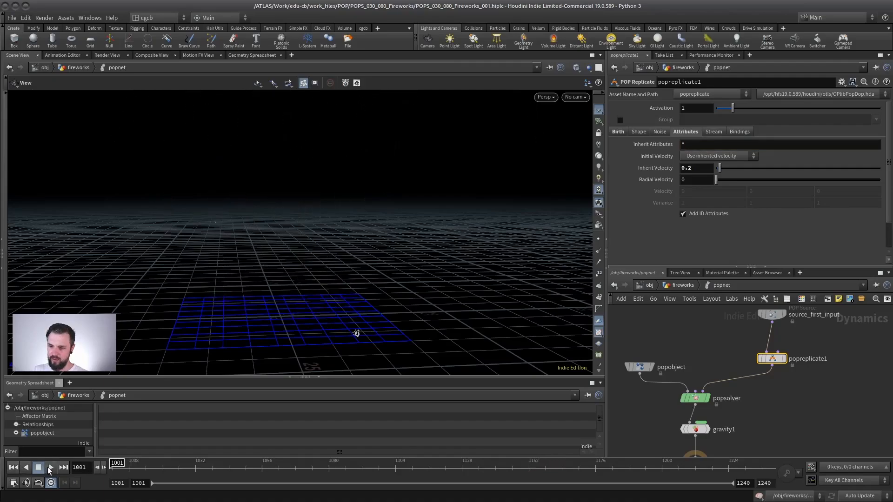
pyautogui.click(50, 468)
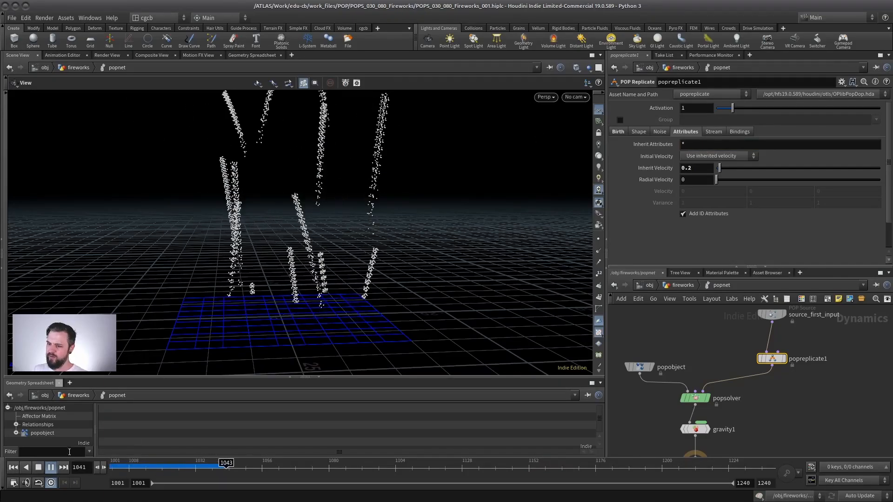
# Examine the trails during playback, restart from the first frame to view the whole launch from further away, and stop playback
pyautogui.moveTo(268, 271); pyautogui.dragTo(299, 223)
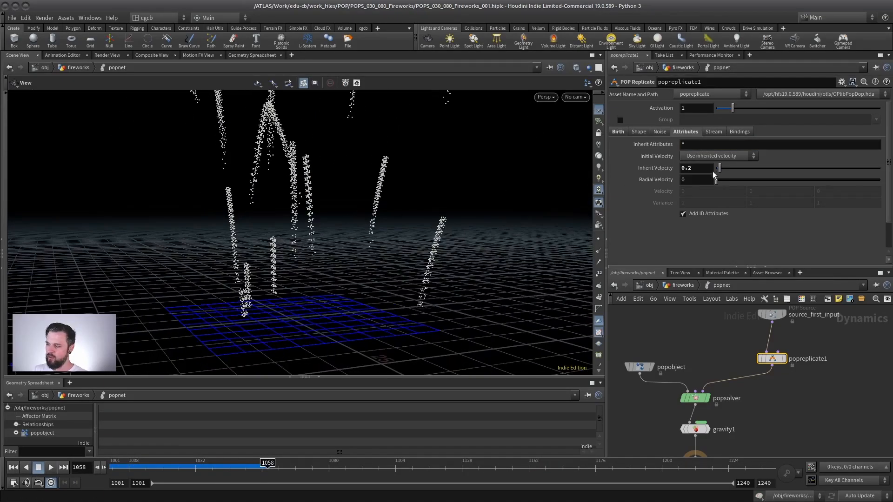
pyautogui.click(50, 467)
pyautogui.click(39, 468)
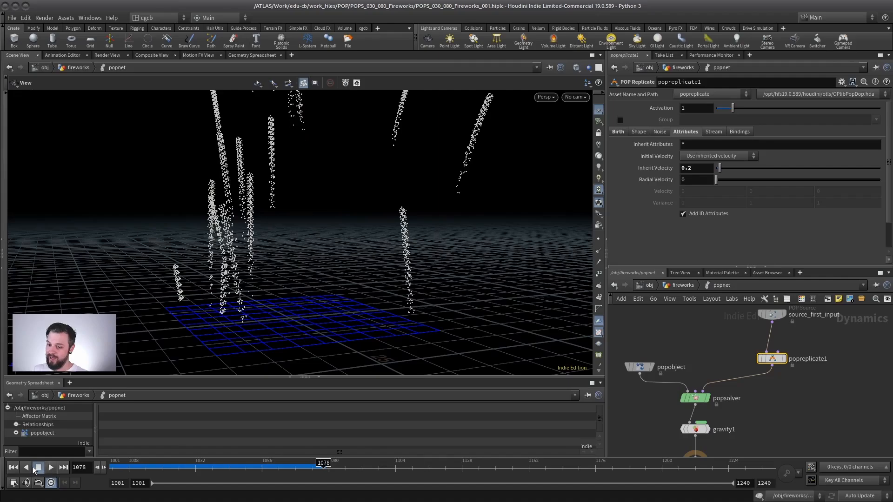
pyautogui.click(13, 468)
pyautogui.click(52, 468)
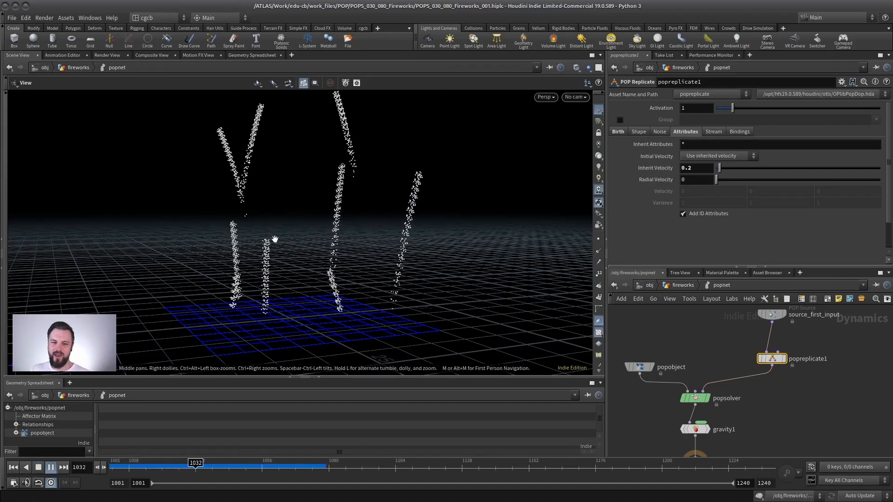
pyautogui.moveTo(364, 233); pyautogui.dragTo(358, 274)
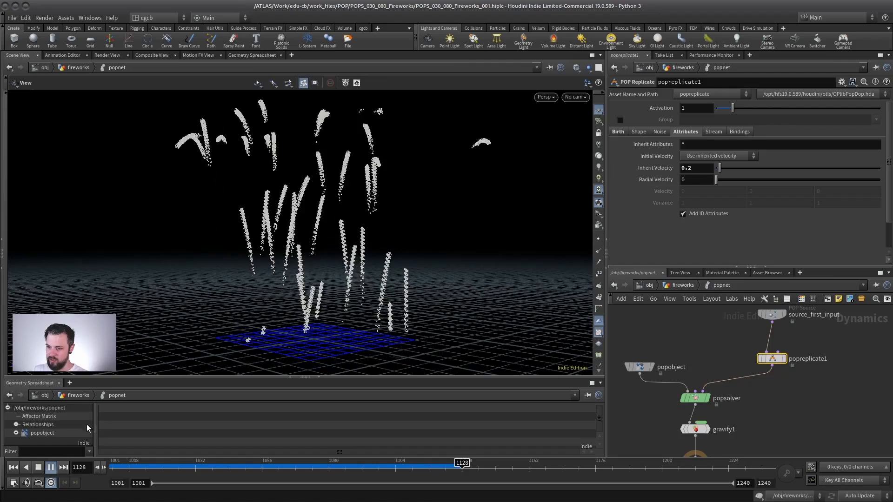
pyautogui.click(38, 467)
# Switch popreplicate1's Initial Velocity to "Set initial velocity" and set its velocity Variance to 0 on all three axes
pyautogui.click(719, 154)
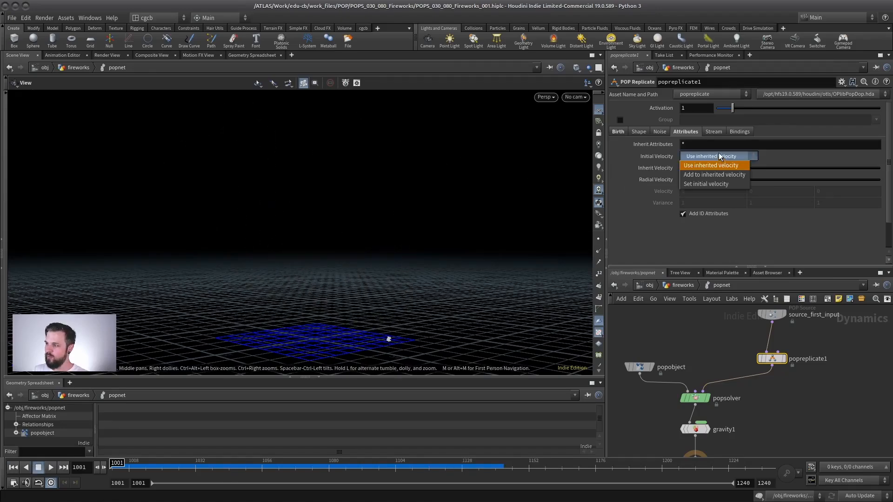
pyautogui.click(697, 184)
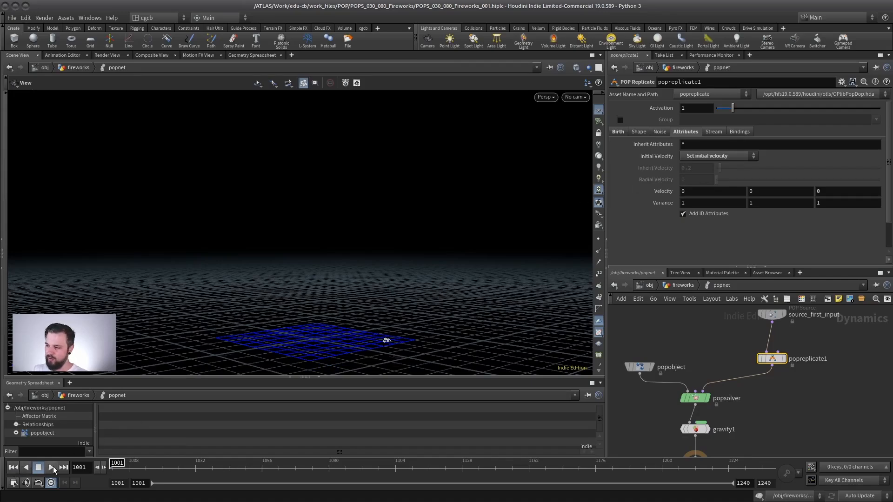
pyautogui.click(680, 203)
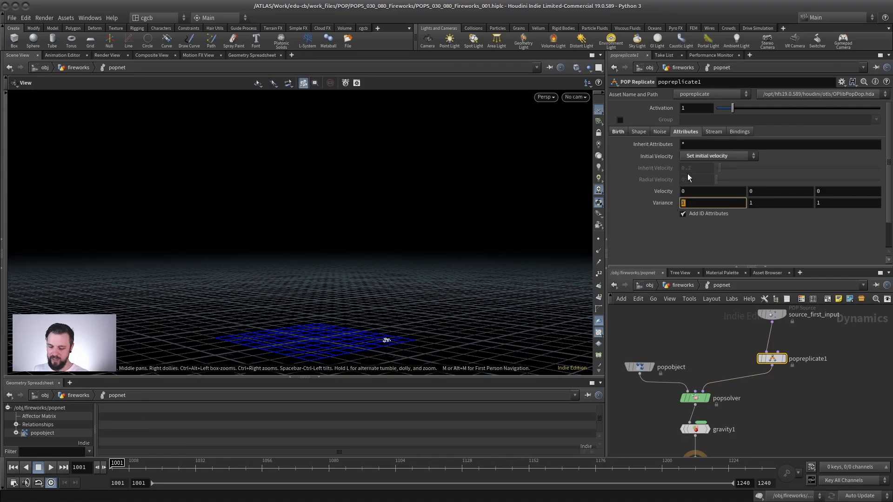
pyautogui.write('0')
pyautogui.press('Tab')
pyautogui.write('0')
pyautogui.press('Tab')
pyautogui.write('0')
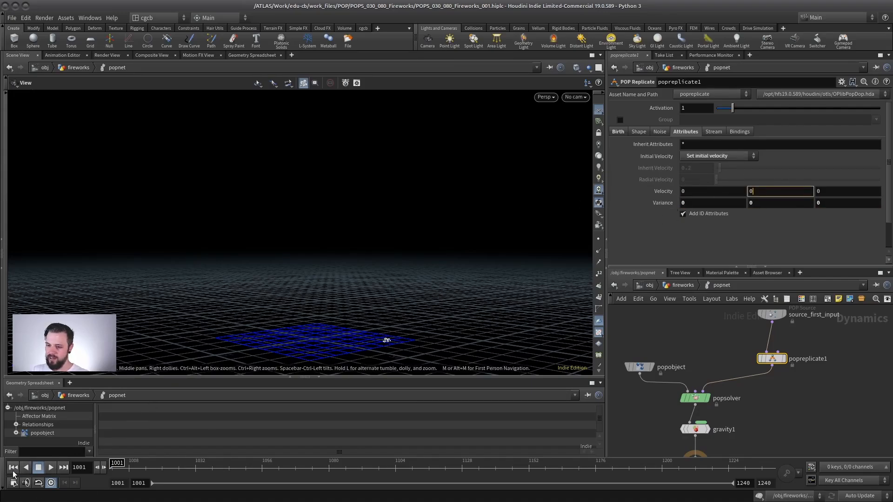
# Play the simulation and examine the zero-variance trails from several angles and distances, returning to the first frame
pyautogui.click(54, 467)
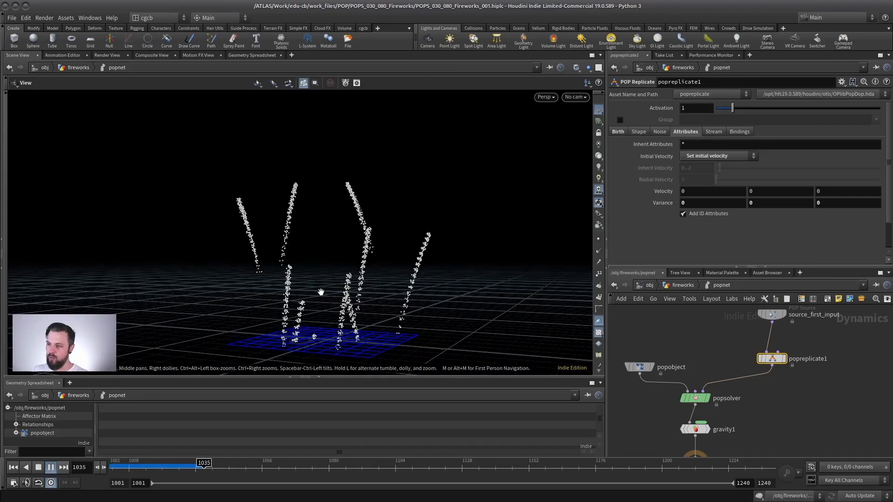
pyautogui.moveTo(343, 249); pyautogui.dragTo(375, 262)
pyautogui.moveTo(358, 279); pyautogui.dragTo(333, 242, button='middle')
pyautogui.moveTo(333, 242); pyautogui.dragTo(365, 311, button='right')
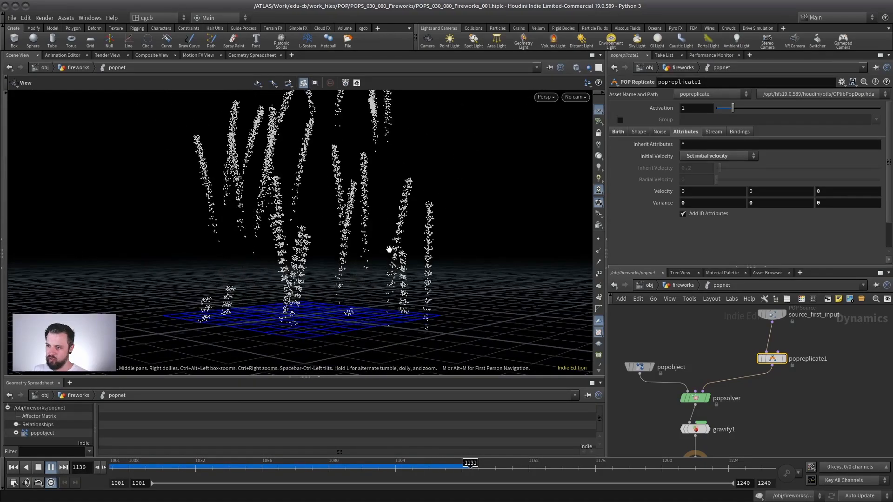
pyautogui.moveTo(392, 209); pyautogui.dragTo(382, 267)
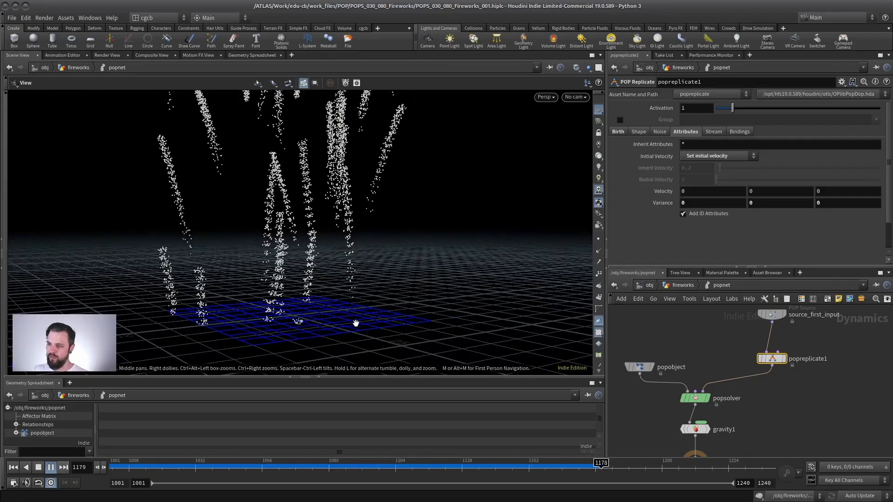
pyautogui.moveTo(355, 192); pyautogui.dragTo(281, 183, button='right')
pyautogui.moveTo(280, 183); pyautogui.dragTo(326, 275)
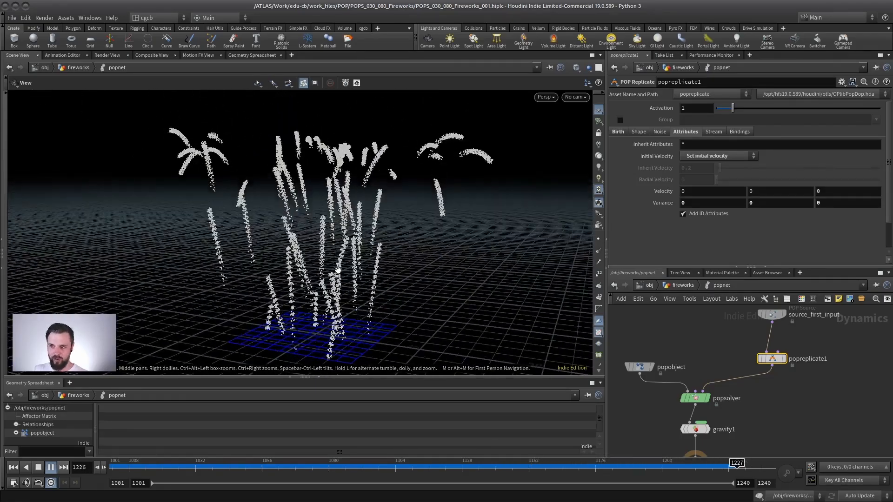
pyautogui.moveTo(325, 274); pyautogui.dragTo(287, 266, button='right')
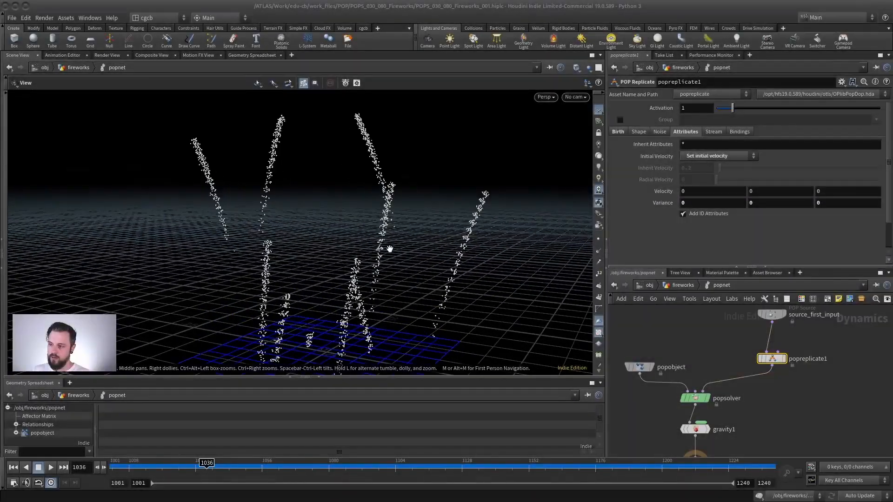
pyautogui.moveTo(389, 249); pyautogui.dragTo(357, 194)
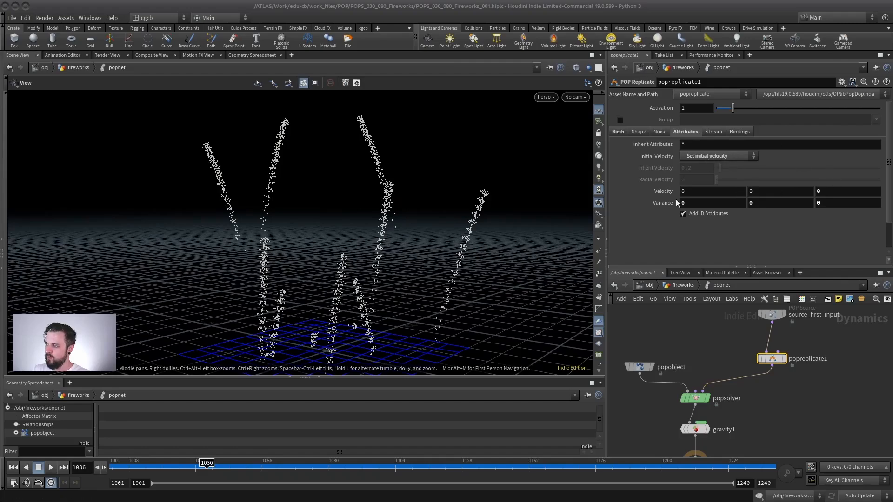
pyautogui.click(13, 469)
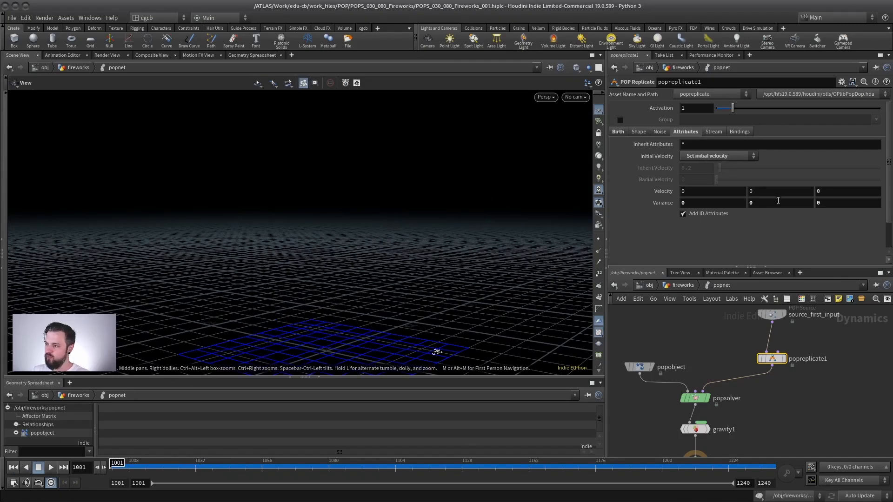
# Switch Initial Velocity to "Add to inherited velocity", set Inherit Velocity to 0.1, and play from the first frame
pyautogui.click(735, 156)
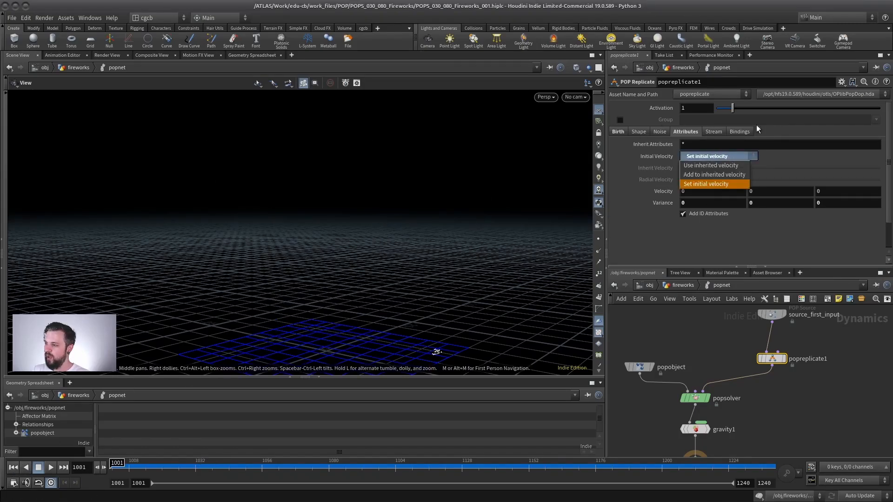
pyautogui.click(705, 175)
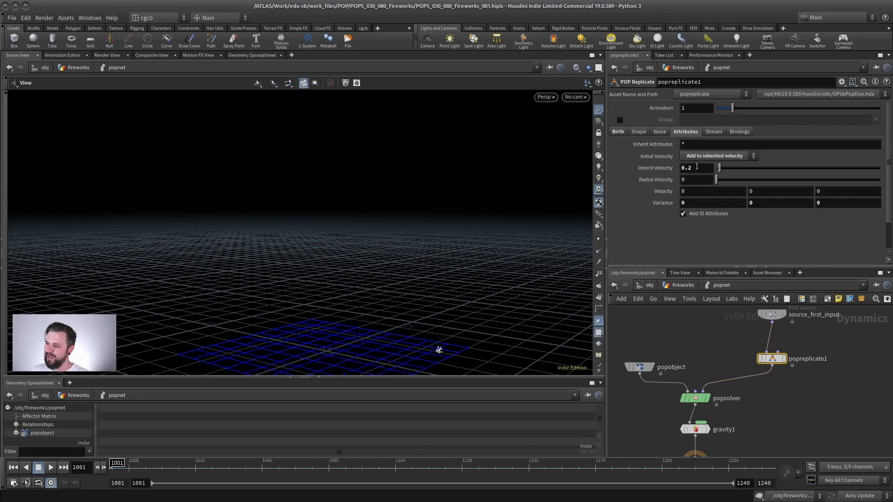
pyautogui.press('Tab')
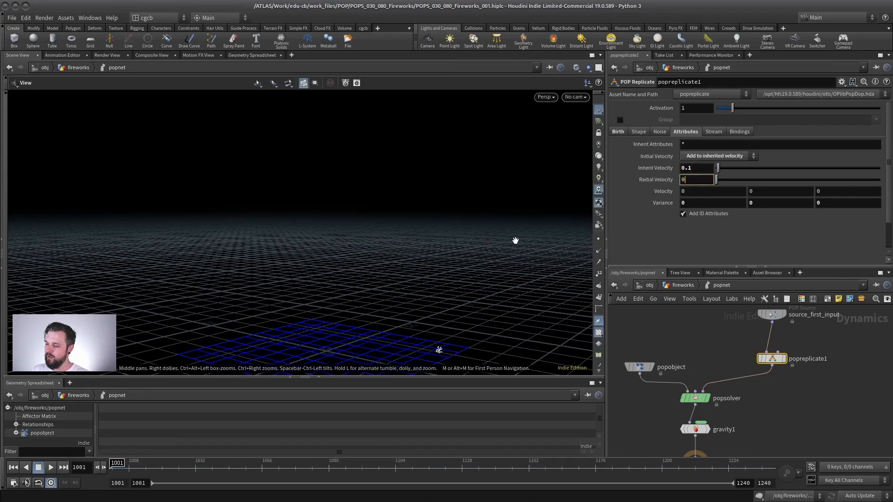
pyautogui.click(13, 468)
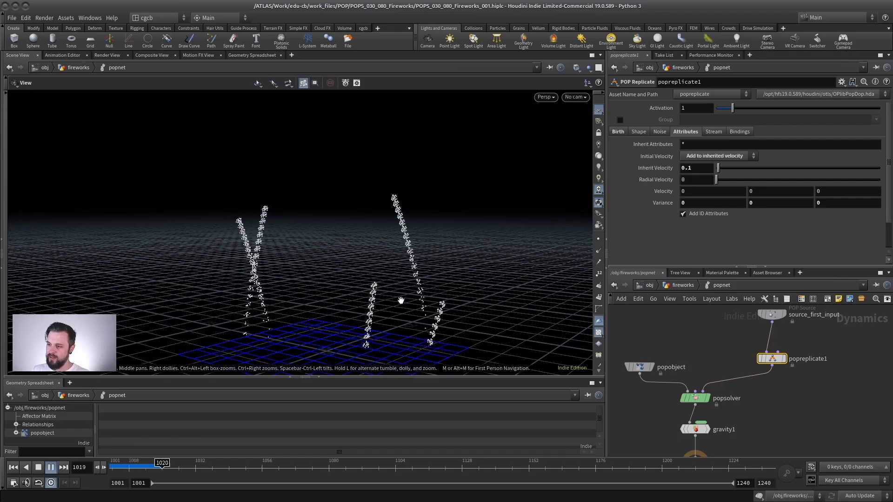
# Try an Inherit Velocity of 0 during playback and restore it to 0.1
pyautogui.moveTo(717, 166); pyautogui.dragTo(675, 169)
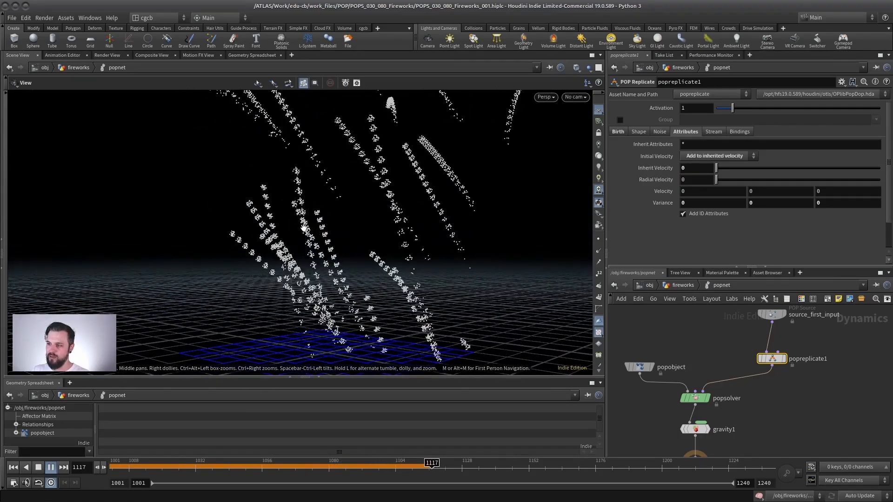
pyautogui.click(687, 170)
pyautogui.write('.1')
pyautogui.press('Return')
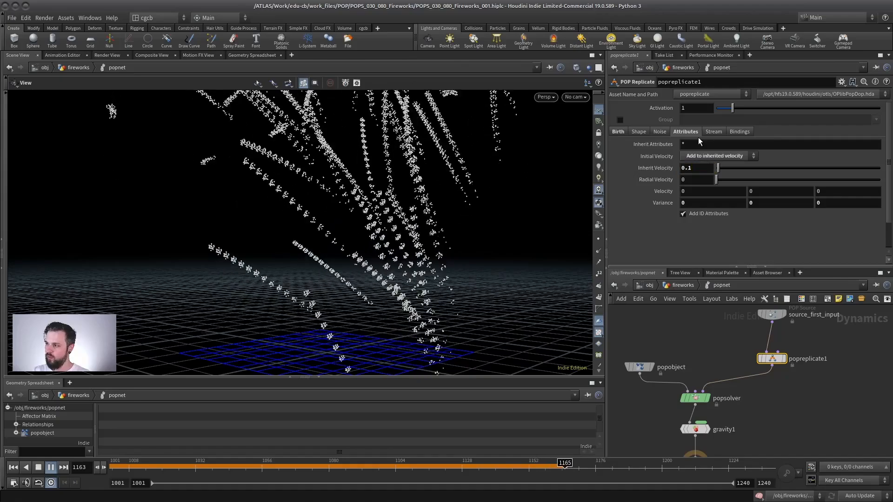
# Replay the simulation from the first frame to check the trails, stopping at frame 1080
pyautogui.click(42, 467)
pyautogui.click(11, 469)
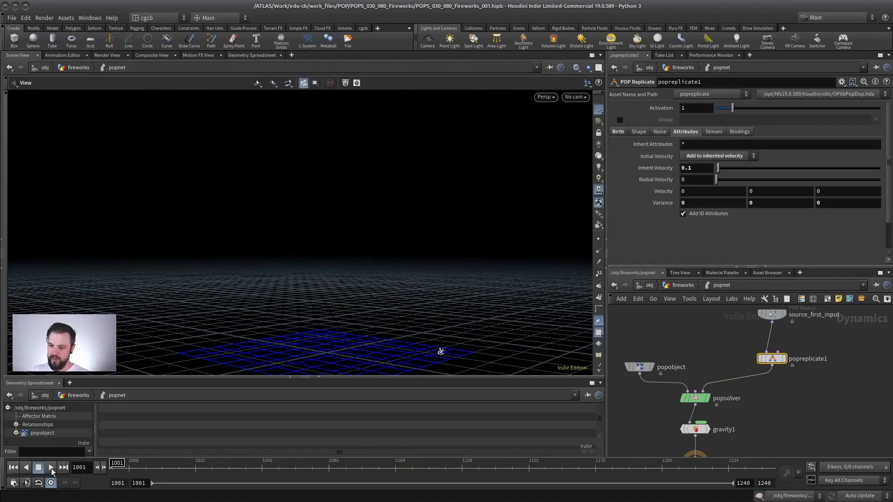
pyautogui.click(51, 468)
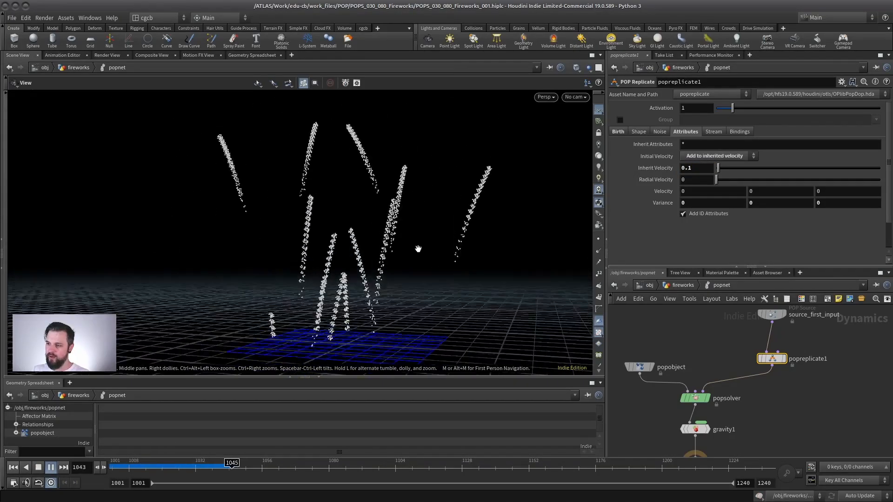
pyautogui.click(40, 468)
# Set the Y component of popreplicate1's velocity Variance to 1
pyautogui.moveTo(204, 263)
pyautogui.mouseDown()
pyautogui.moveTo(238, 253)
pyautogui.moveTo(425, 254)
pyautogui.moveTo(386, 236)
pyautogui.moveTo(386, 189)
pyautogui.mouseUp()
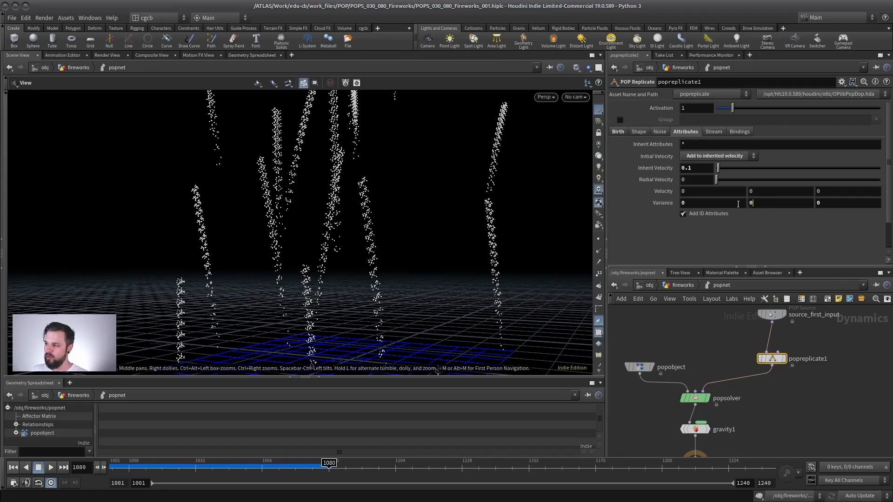
pyautogui.write('1')
pyautogui.press('Return')
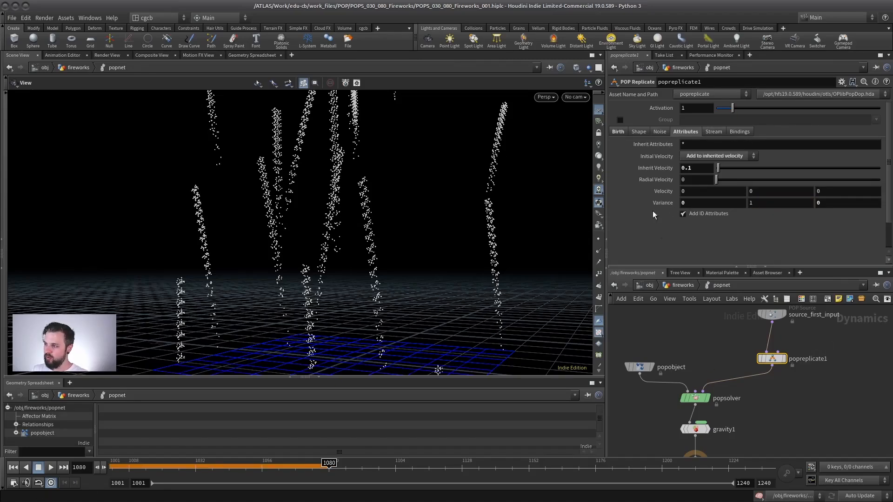
# Set the Seed in popreplicate1's birth settings to the frame expression $FF
pyautogui.click(618, 132)
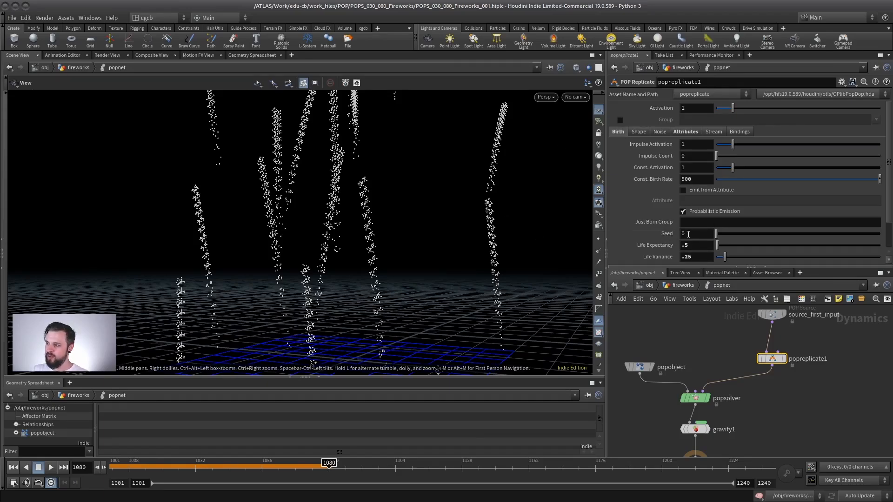
pyautogui.moveTo(535, 239); pyautogui.dragTo(389, 150)
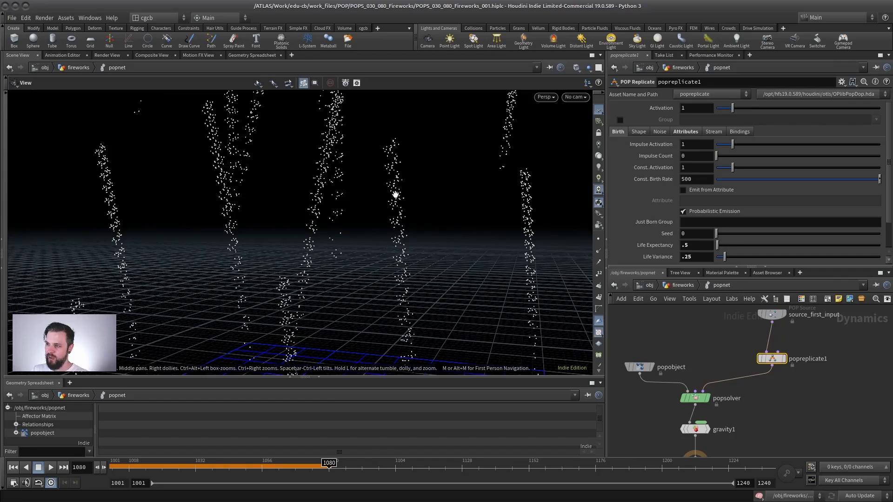
pyautogui.moveTo(395, 224); pyautogui.dragTo(356, 129)
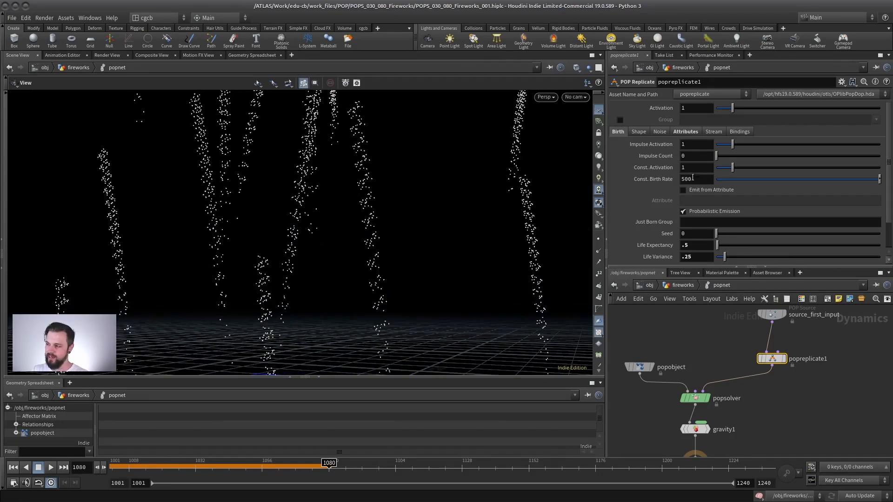
pyautogui.moveTo(724, 236); pyautogui.dragTo(747, 235)
pyautogui.write('$FF')
pyautogui.click(698, 222)
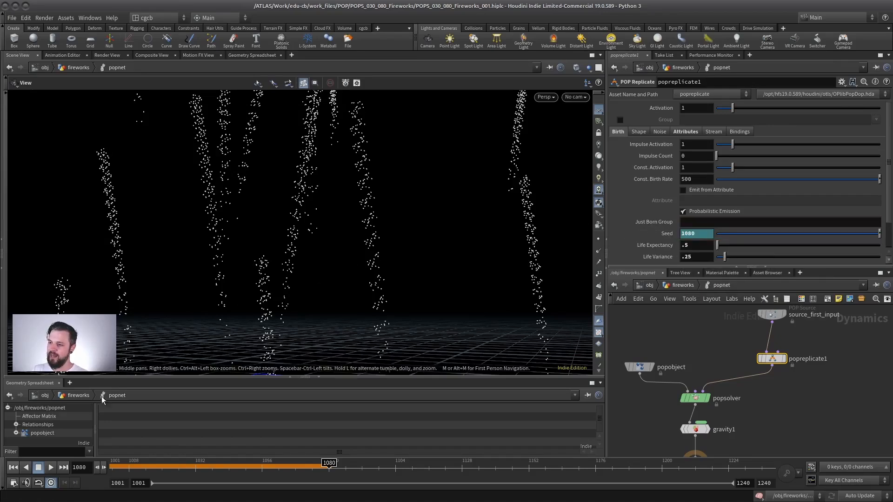
# Replay the simulation from the first frame, stop at frame 1122 and examine the particle trails up close
pyautogui.click(12, 470)
pyautogui.click(51, 467)
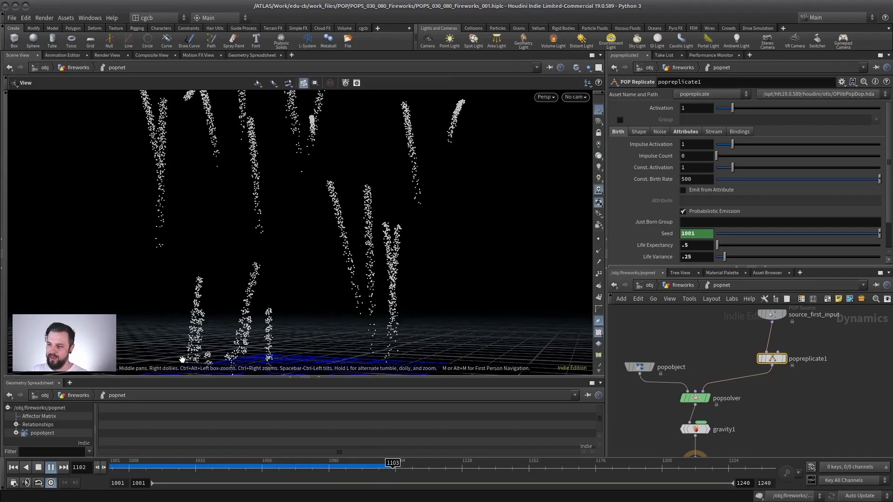
pyautogui.click(41, 470)
pyautogui.moveTo(245, 305); pyautogui.dragTo(369, 270, button='right')
pyautogui.moveTo(368, 270); pyautogui.dragTo(376, 248, button='middle')
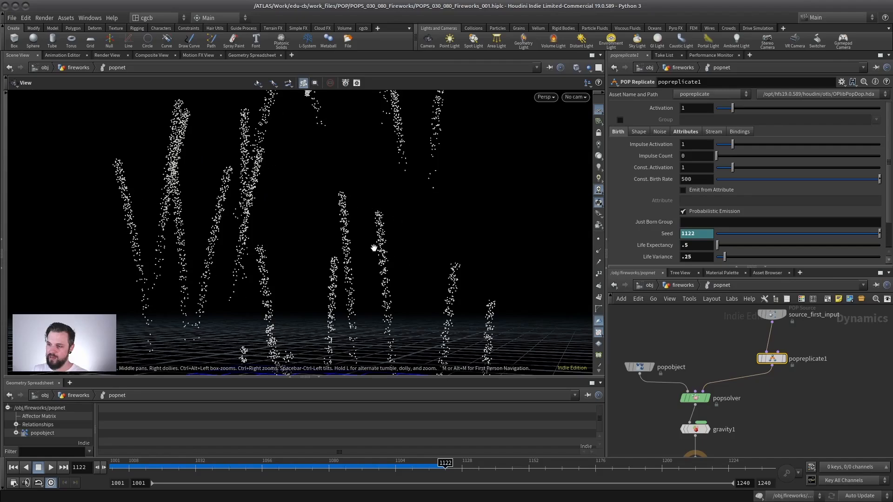
pyautogui.moveTo(376, 248); pyautogui.dragTo(342, 274, button='right')
pyautogui.moveTo(342, 274); pyautogui.dragTo(347, 222, button='middle')
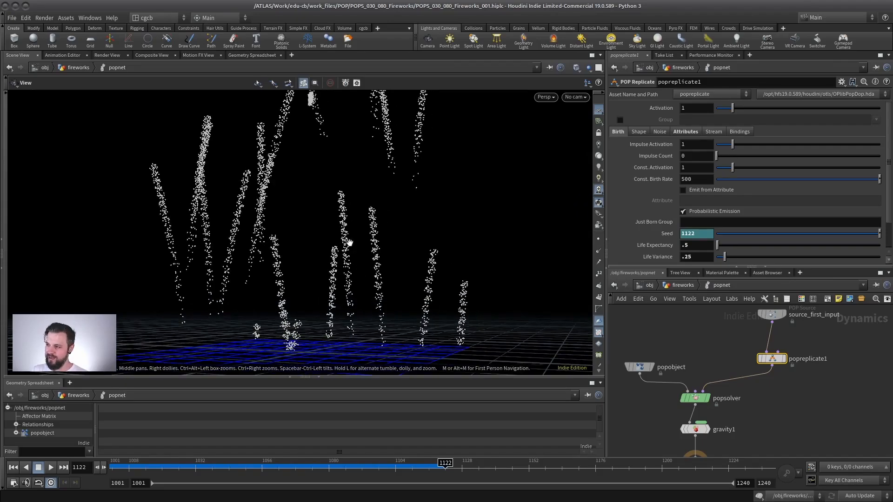
# Try a Y velocity Variance of 3 on popreplicate1 and replay the simulation from the first frame
pyautogui.click(686, 131)
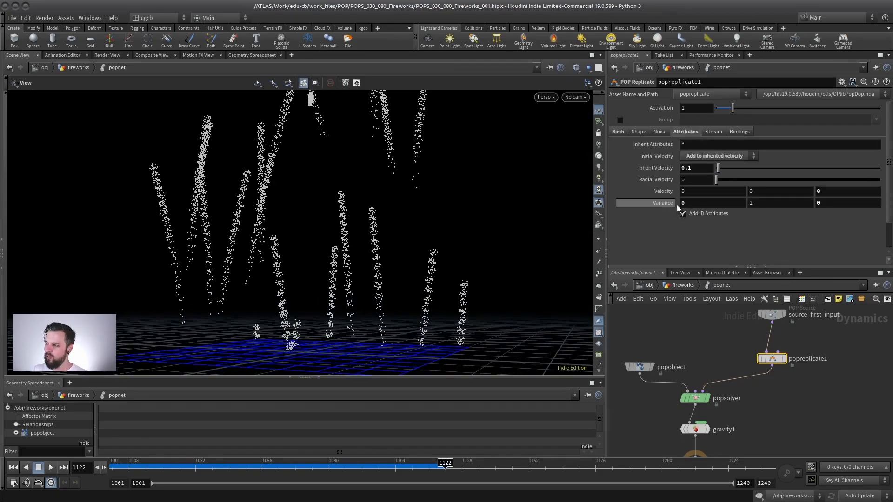
pyautogui.click(763, 192)
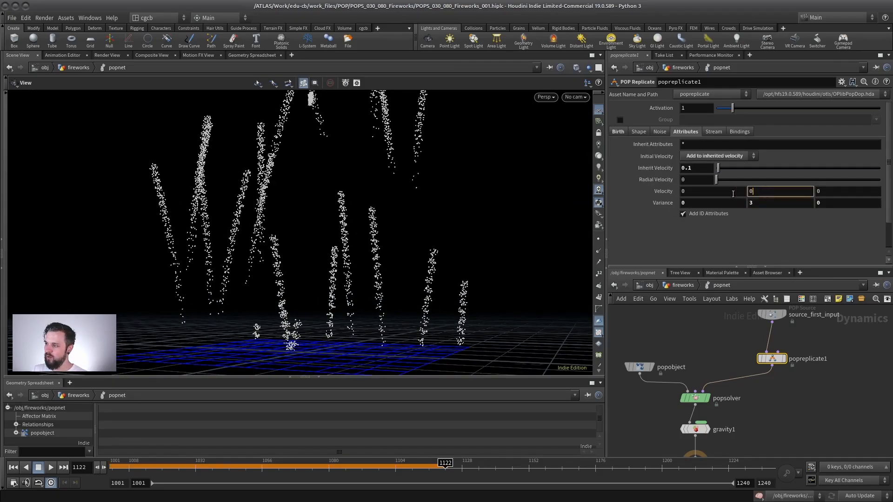
pyautogui.click(14, 467)
pyautogui.click(50, 467)
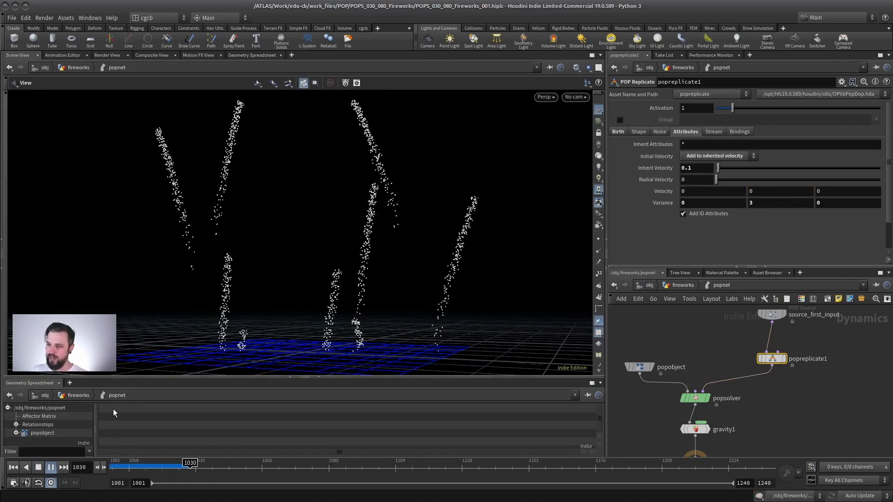
# Set the Y component of popreplicate1's velocity Variance to 4 and replay the simulation, stopping at frame 1128
pyautogui.click(39, 468)
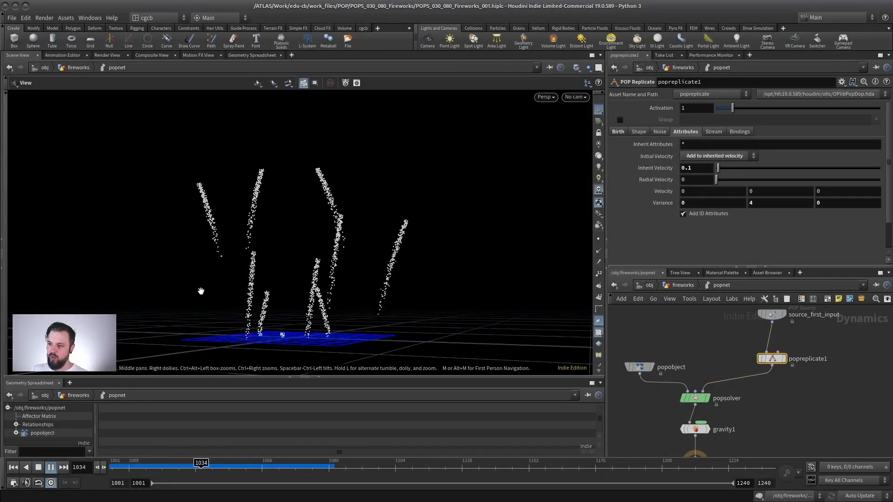
pyautogui.moveTo(201, 292)
pyautogui.mouseDown()
pyautogui.moveTo(332, 243)
pyautogui.moveTo(273, 263)
pyautogui.mouseUp()
pyautogui.click(39, 467)
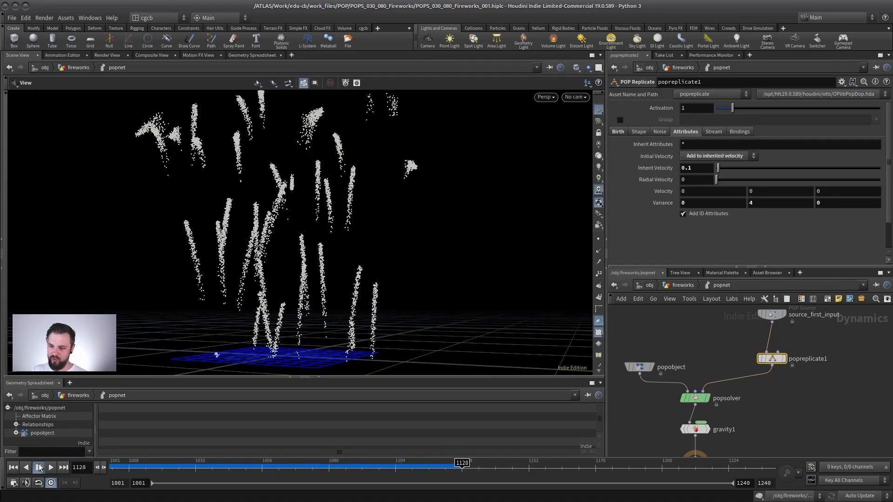
# Go up to the fireworks network to compare the trails with the test geometry, and return inside popnet
pyautogui.click(690, 285)
pyautogui.moveTo(392, 307); pyautogui.dragTo(419, 284)
pyautogui.moveTo(418, 285)
pyautogui.mouseDown(button='right')
pyautogui.moveTo(493, 277)
pyautogui.moveTo(306, 299)
pyautogui.moveTo(291, 170)
pyautogui.mouseUp(button='right')
pyautogui.moveTo(291, 170); pyautogui.dragTo(309, 175, button='middle')
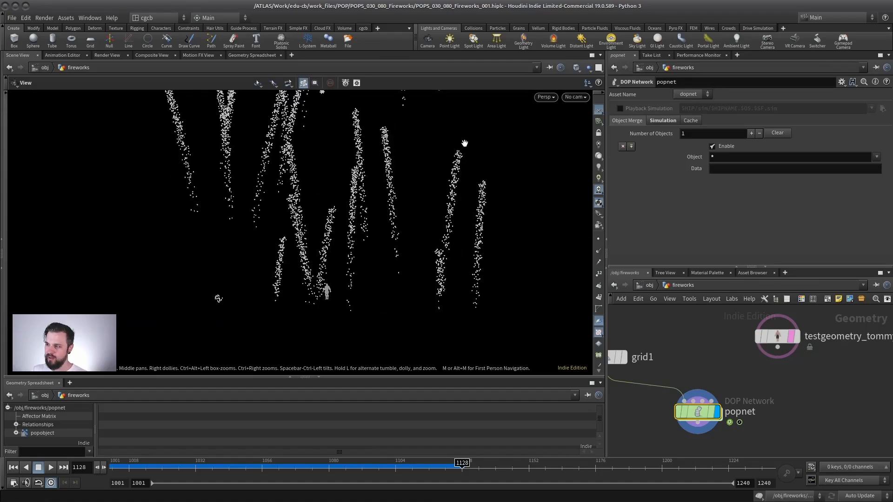
pyautogui.moveTo(442, 166); pyautogui.dragTo(393, 253, button='right')
pyautogui.doubleClick(698, 411)
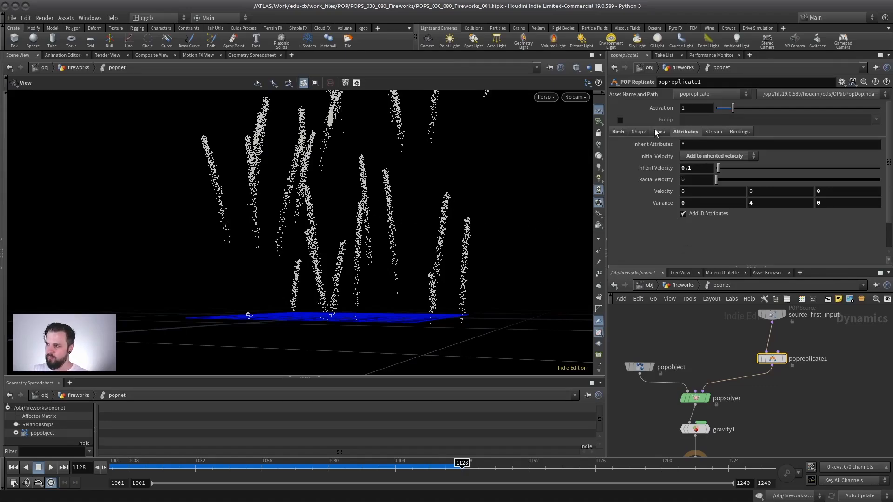
# Set popreplicate1's sphere emission Size to .1 on all three axes and replay the simulation from the first frame
pyautogui.click(635, 132)
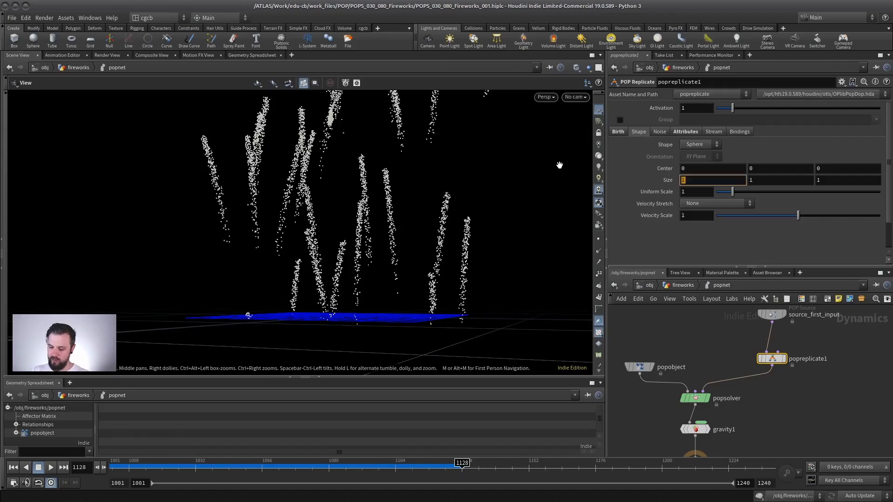
pyautogui.press('Tab')
pyautogui.write('.1')
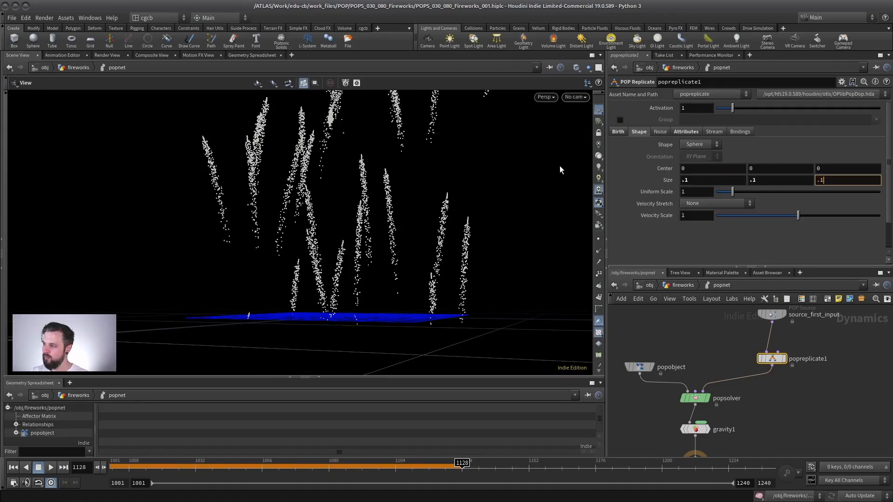
pyautogui.click(13, 467)
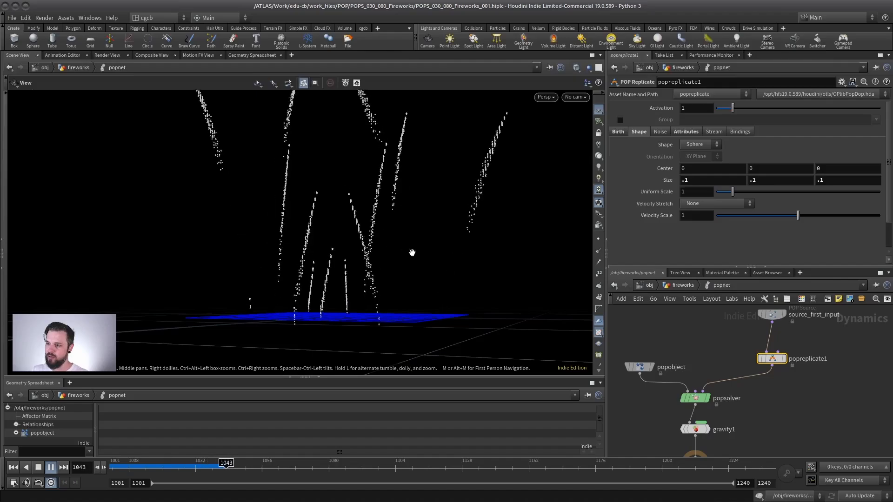
pyautogui.moveTo(362, 246); pyautogui.dragTo(379, 269)
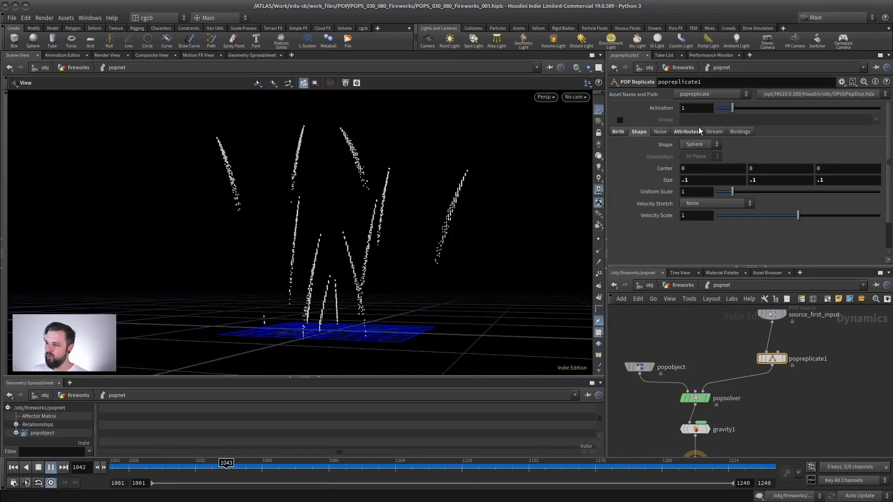
# Set the X and Z components of popreplicate1's velocity Variance to 1
pyautogui.click(688, 132)
pyautogui.doubleClick(687, 203)
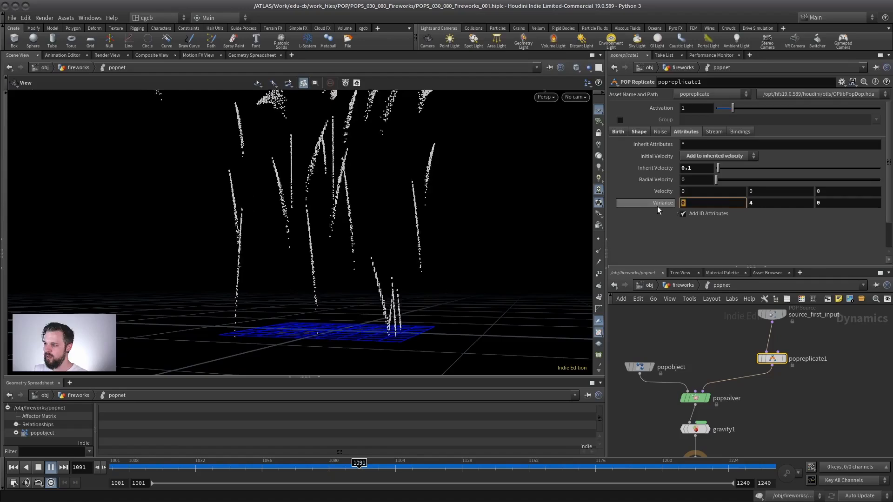
pyautogui.write('1')
pyautogui.doubleClick(842, 203)
pyautogui.write('1')
pyautogui.click(784, 203)
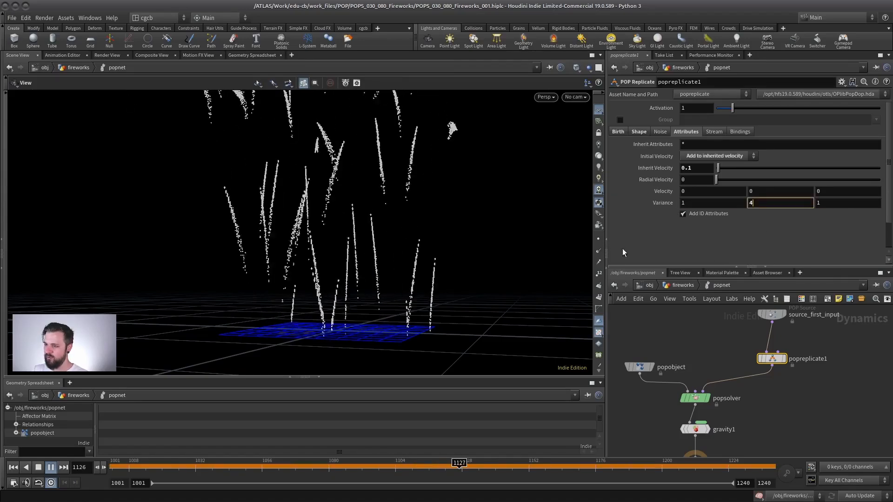
# Replay the simulation from the first frame, scrub back to frame 1036 and examine the spacing of the trail particles
pyautogui.click(38, 468)
pyautogui.click(13, 467)
pyautogui.click(51, 468)
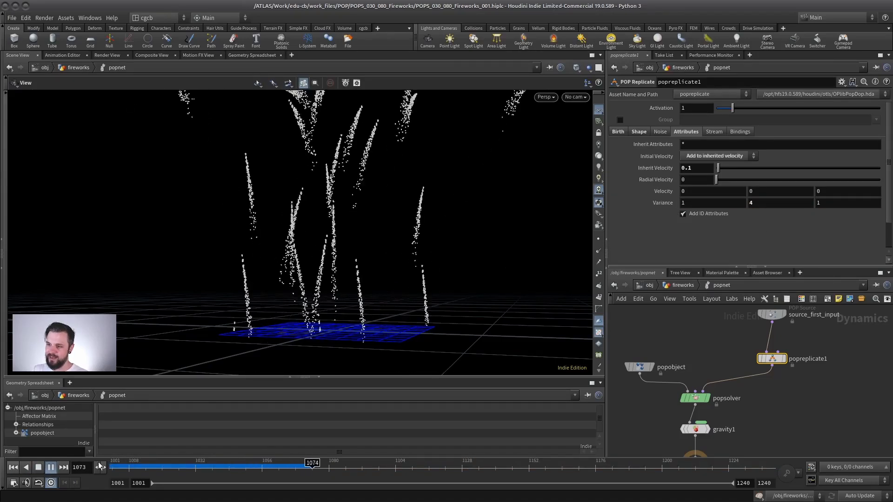
pyautogui.click(41, 467)
pyautogui.moveTo(323, 467); pyautogui.dragTo(206, 463)
pyautogui.keyDown('alt'); pyautogui.moveTo(395, 238); pyautogui.dragTo(550, 228, button='right'); pyautogui.keyUp('alt')
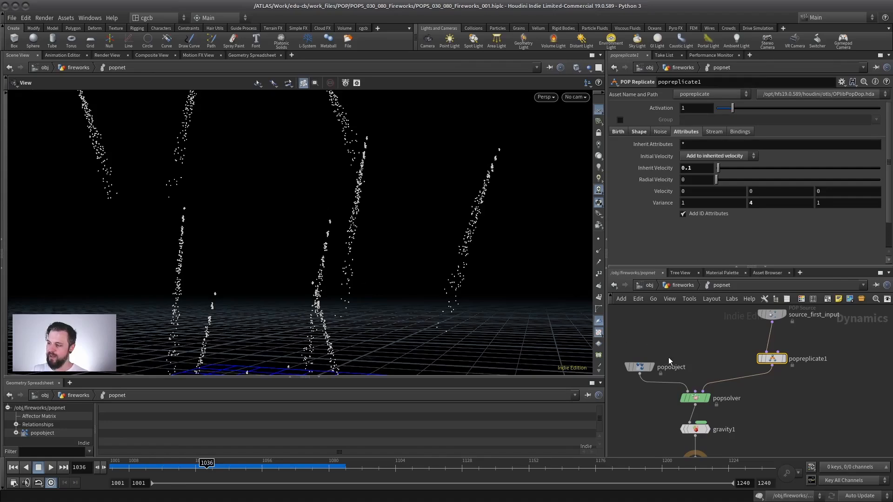
# Set both Min Substeps and Max Substeps on popsolver to 3
pyautogui.scroll(-1, 687, 349)
pyautogui.moveTo(690, 349); pyautogui.dragTo(712, 337, button='middle')
pyautogui.click(715, 377)
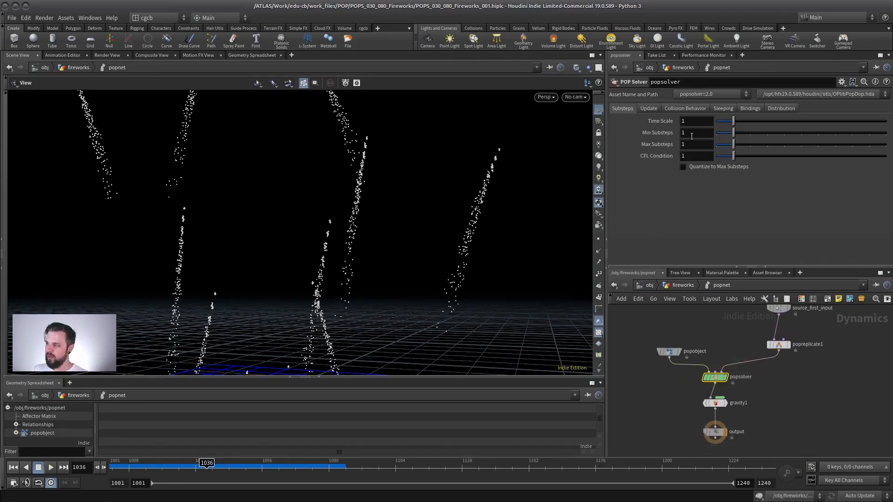
pyautogui.write('3')
pyautogui.press('Tab')
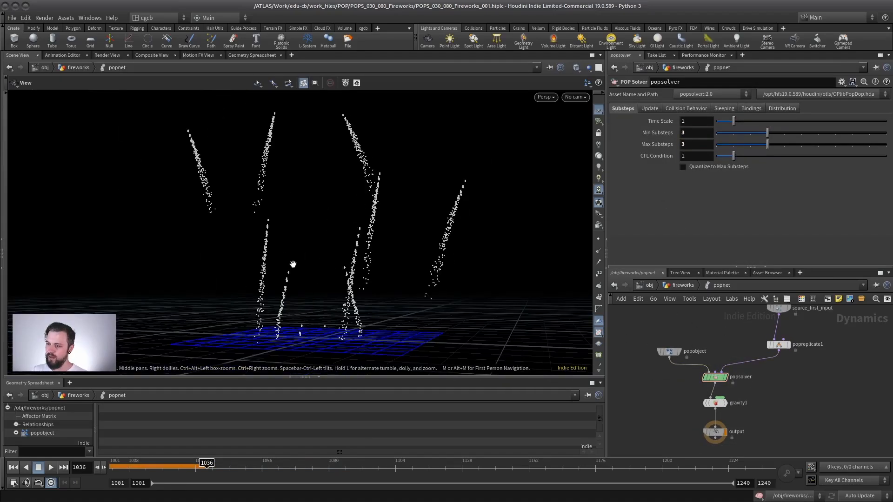
# Replay the simulation from the first frame with the new substeps and inspect the trails up to frame 1129
pyautogui.click(13, 467)
pyautogui.click(49, 467)
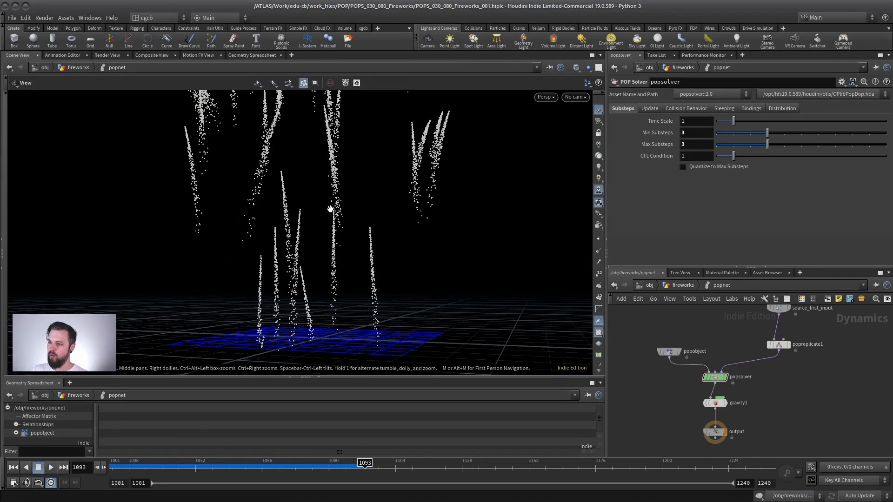
pyautogui.moveTo(331, 207); pyautogui.dragTo(392, 203)
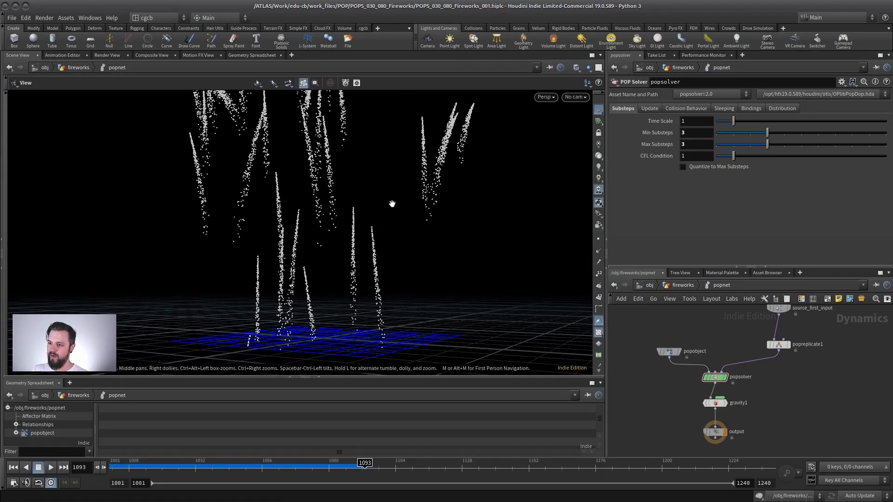
pyautogui.click(778, 344)
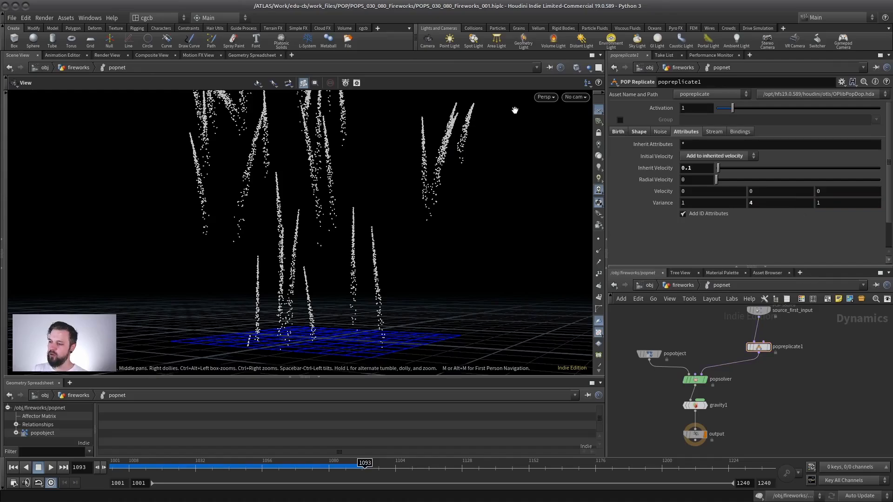
pyautogui.click(695, 380)
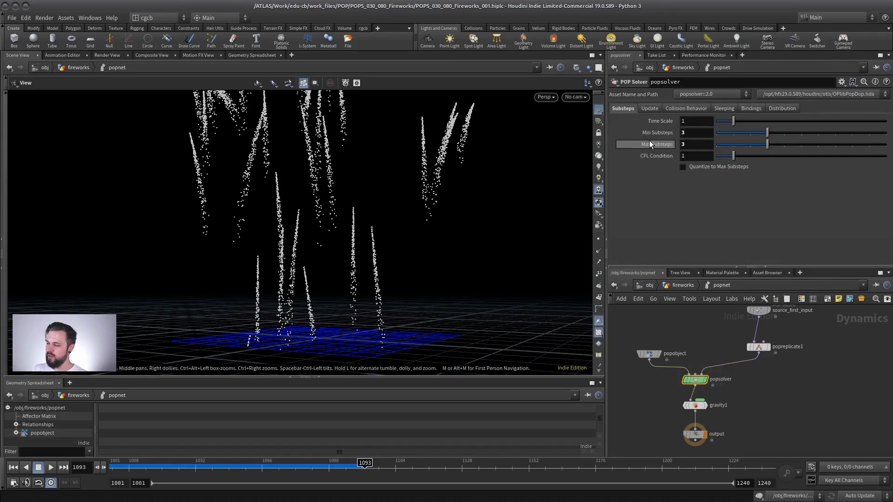
pyautogui.moveTo(309, 212); pyautogui.dragTo(254, 233)
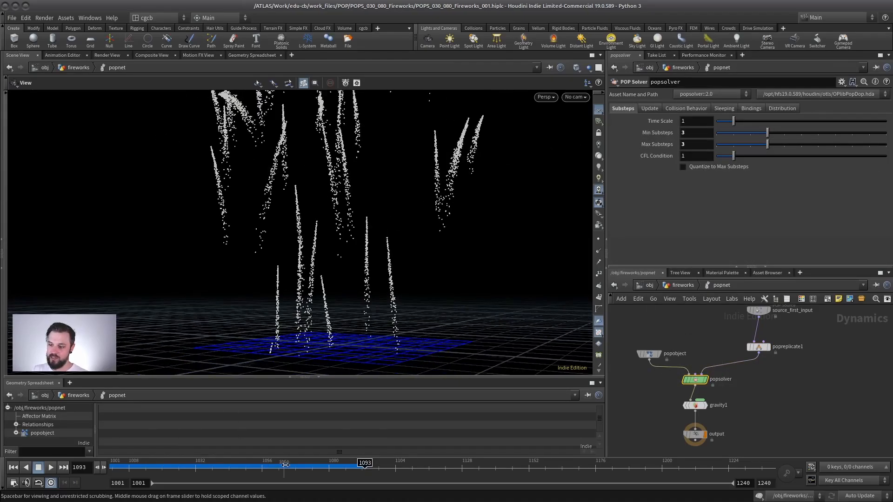
pyautogui.moveTo(285, 467); pyautogui.dragTo(465, 467)
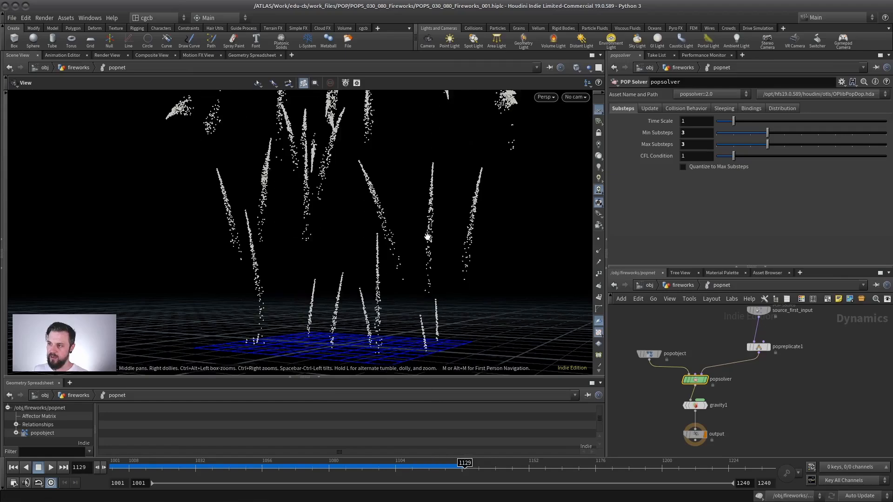
pyautogui.moveTo(425, 238); pyautogui.dragTo(377, 252)
pyautogui.moveTo(331, 187); pyautogui.dragTo(425, 242)
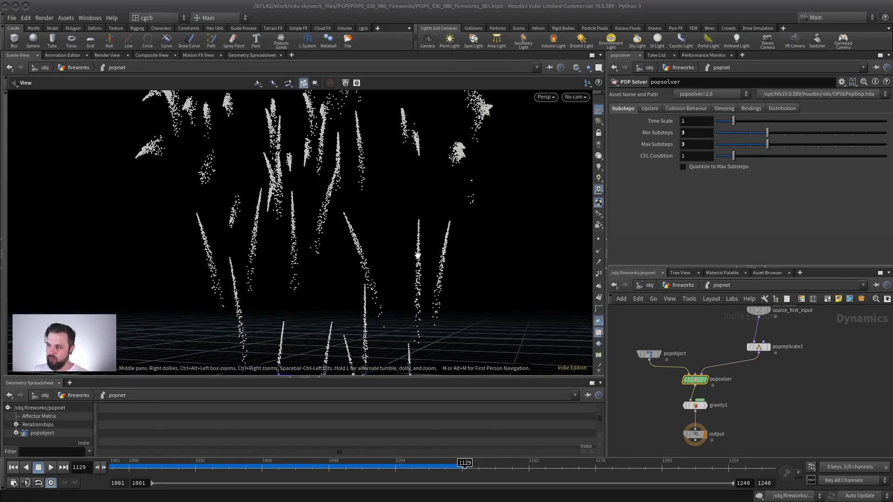
# Set the X and Z components of popreplicate1's velocity Variance to .5
pyautogui.click(759, 347)
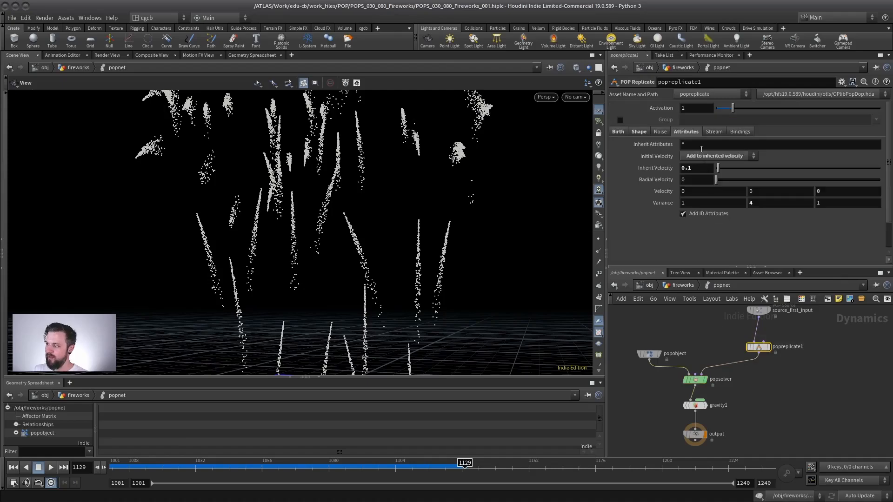
pyautogui.write('.')
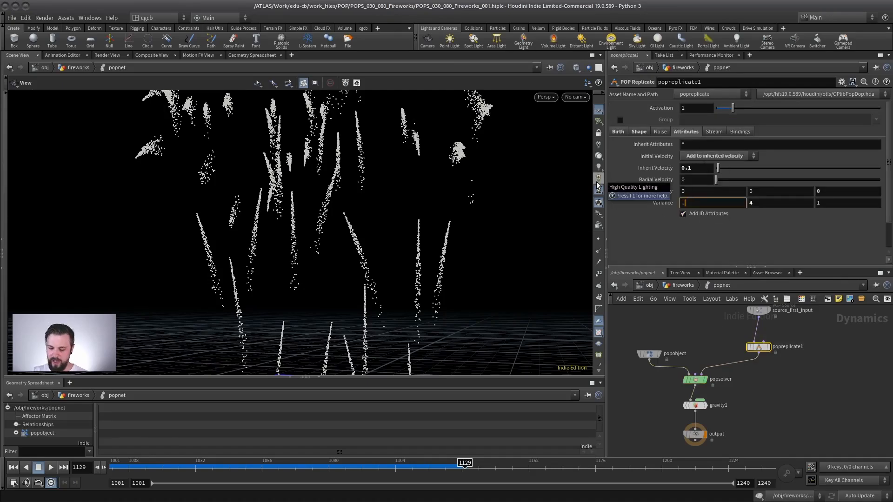
pyautogui.write('5')
pyautogui.press('Tab')
pyautogui.press('Tab')
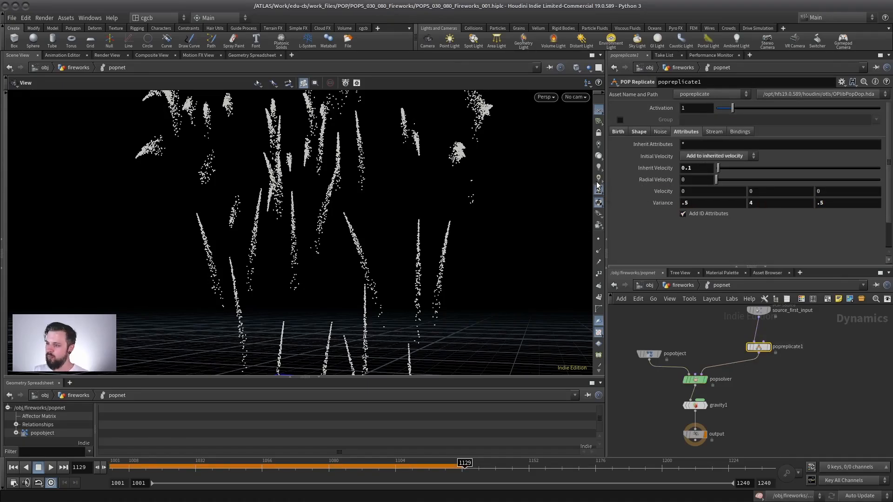
# Replay the simulation from the first frame, examine the trails above the source grid and stop at frame 1052
pyautogui.click(15, 468)
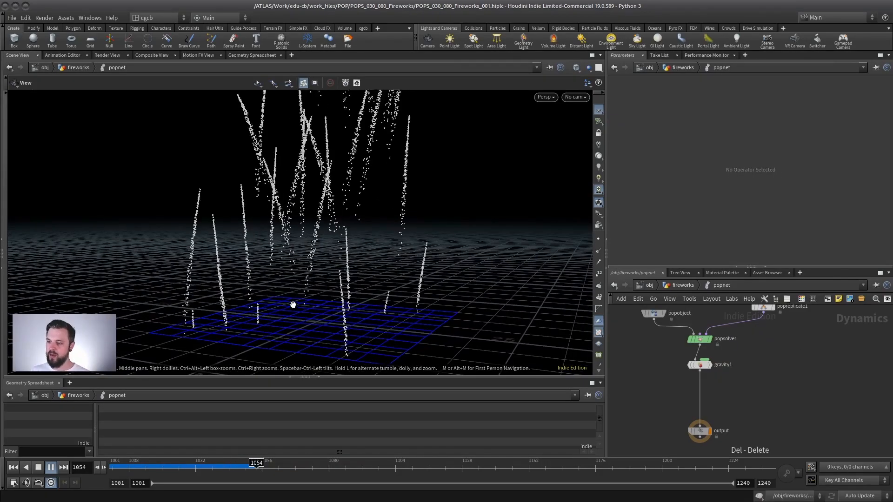
pyautogui.moveTo(348, 355); pyautogui.dragTo(321, 264)
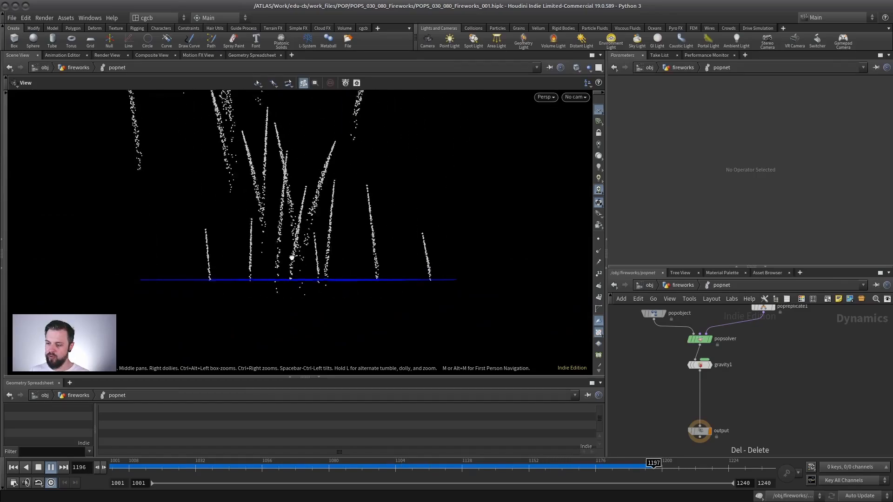
pyautogui.moveTo(306, 279); pyautogui.dragTo(293, 292)
pyautogui.moveTo(343, 303); pyautogui.dragTo(298, 327)
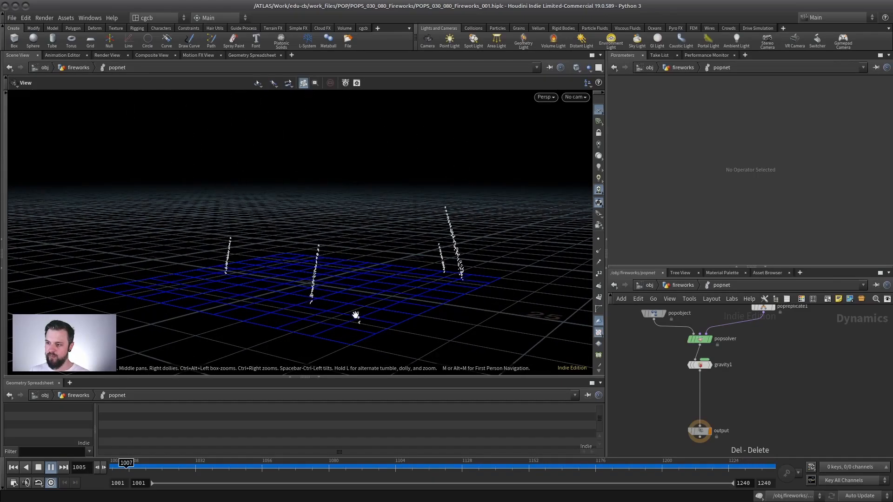
pyautogui.click(51, 468)
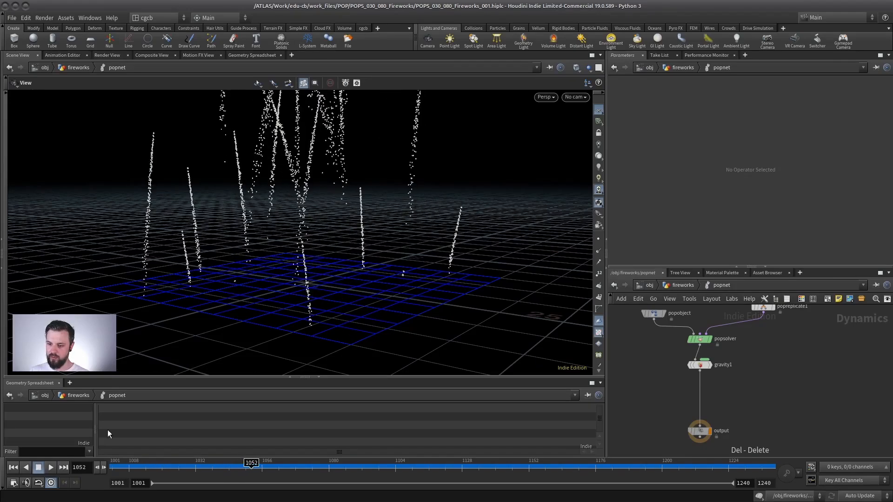
# Insert a Merge node between gravity1 and output and set its Affector Relationship to Mutual
pyautogui.press('Tab')
pyautogui.write('me')
pyautogui.press('Return')
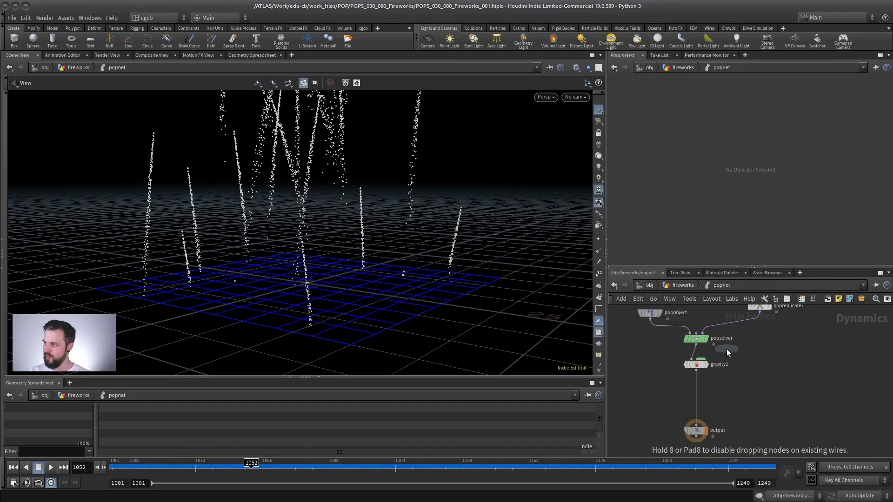
pyautogui.click(703, 394)
pyautogui.click(724, 120)
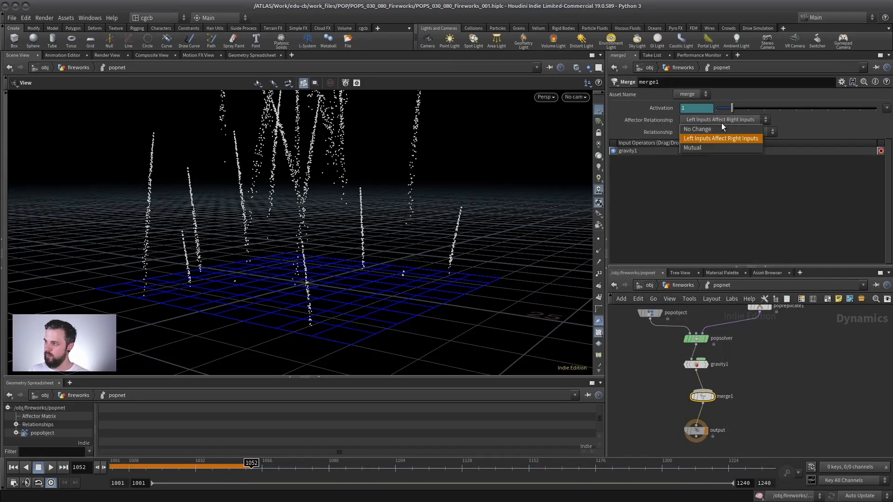
pyautogui.click(722, 139)
# Add a Ground Plane node and connect it as the second input of merge1
pyautogui.press('Tab')
pyautogui.write('groun')
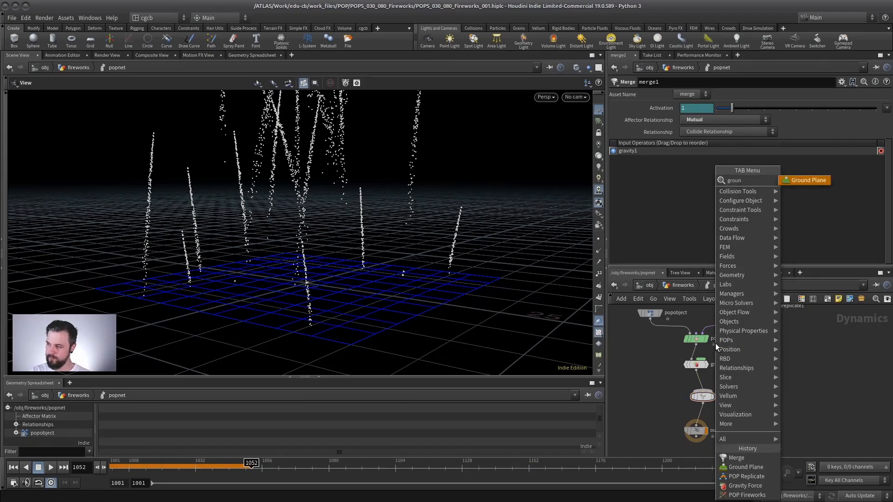
pyautogui.click(697, 431)
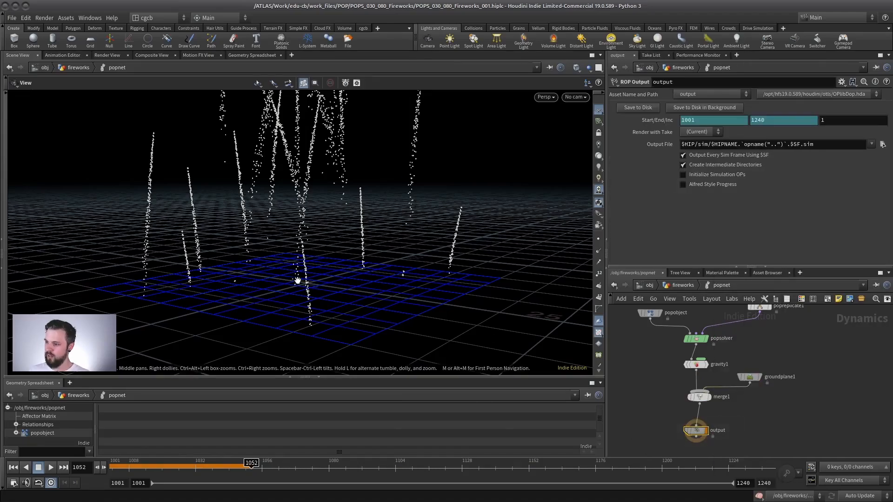
# Replay the simulation from the first frame and inspect how the trails behave around the ground plane
pyautogui.moveTo(299, 279); pyautogui.dragTo(307, 266)
pyautogui.click(14, 467)
pyautogui.click(50, 468)
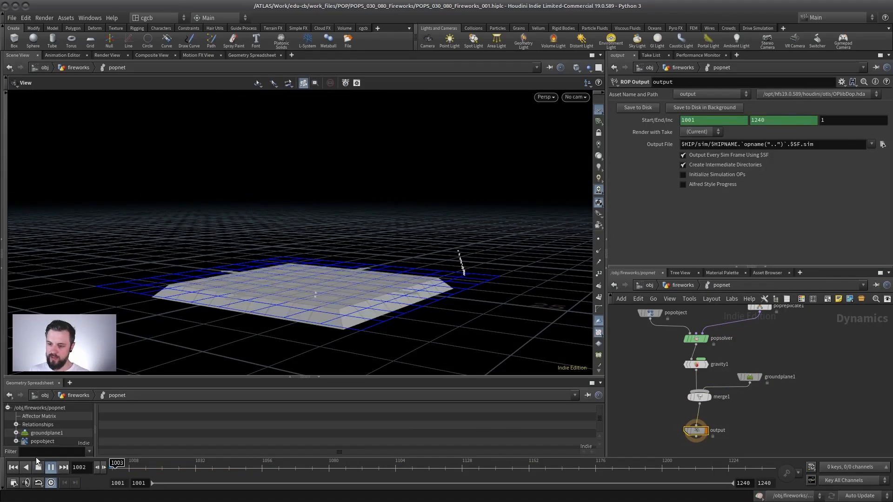
pyautogui.moveTo(444, 290); pyautogui.dragTo(306, 324)
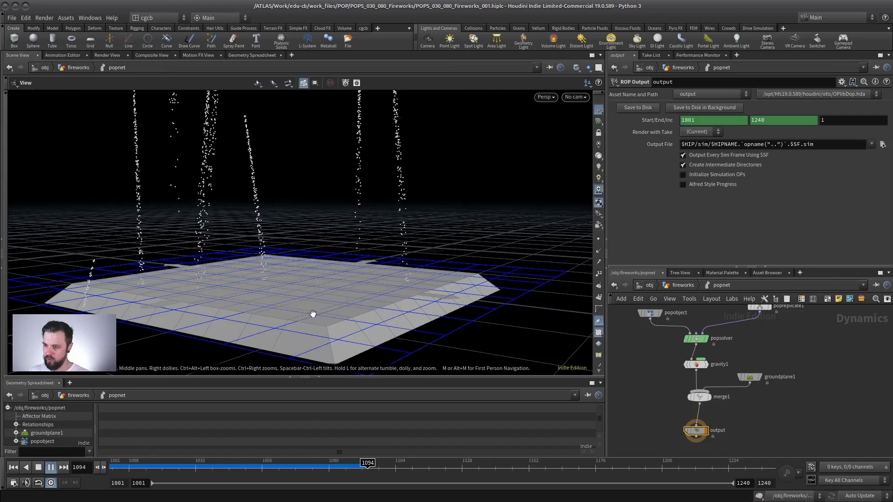
pyautogui.moveTo(311, 313); pyautogui.dragTo(330, 291, button='right')
pyautogui.moveTo(330, 291); pyautogui.dragTo(300, 306, button='middle')
pyautogui.moveTo(299, 306); pyautogui.dragTo(327, 279, button='right')
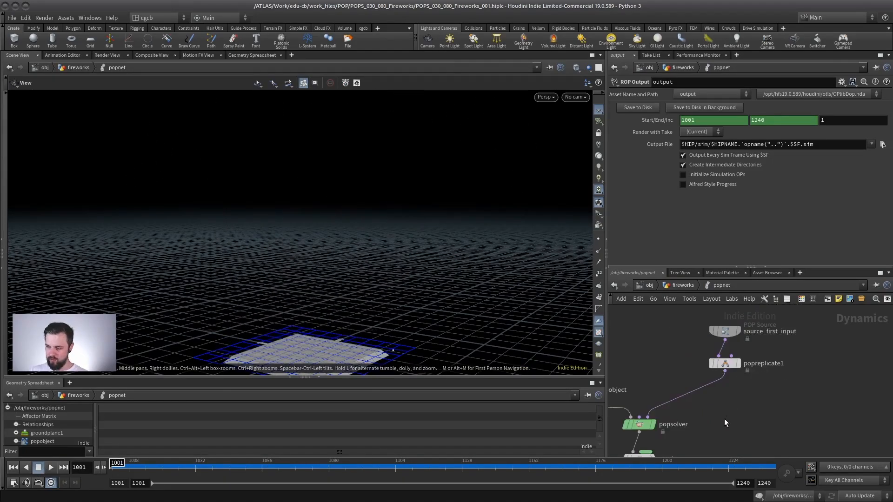
# Insert a second POP Replicate node between popreplicate1 and popsolver
pyautogui.moveTo(724, 419); pyautogui.dragTo(730, 401, button='middle')
pyautogui.write('repl')
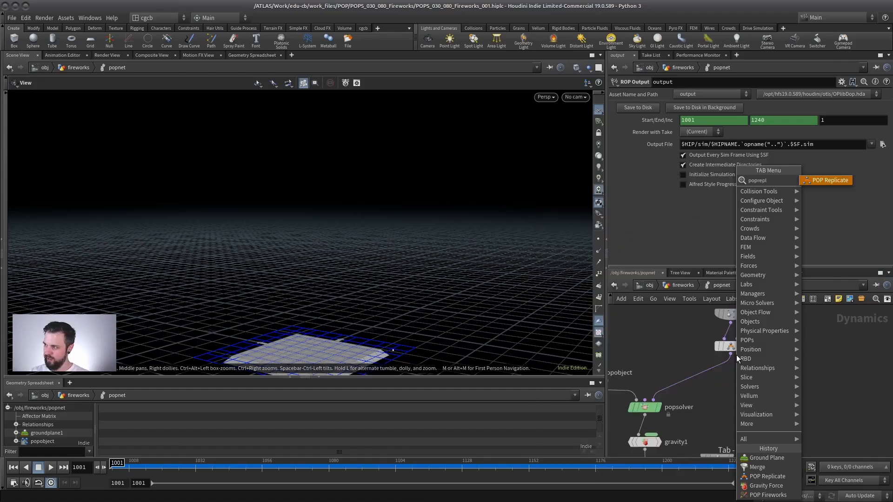
pyautogui.press('Return')
pyautogui.click(726, 386)
pyautogui.moveTo(725, 386); pyautogui.dragTo(748, 384)
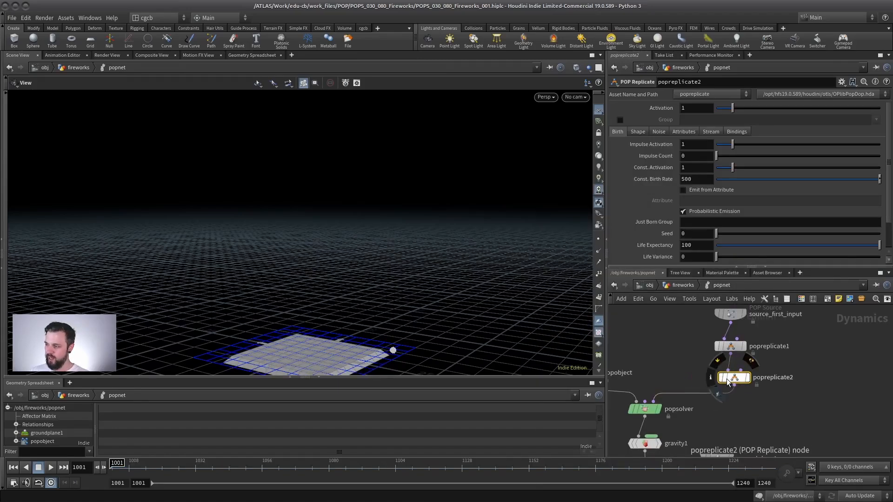
# Play the simulation with both replicate nodes chained and pause at frame 1029
pyautogui.click(50, 468)
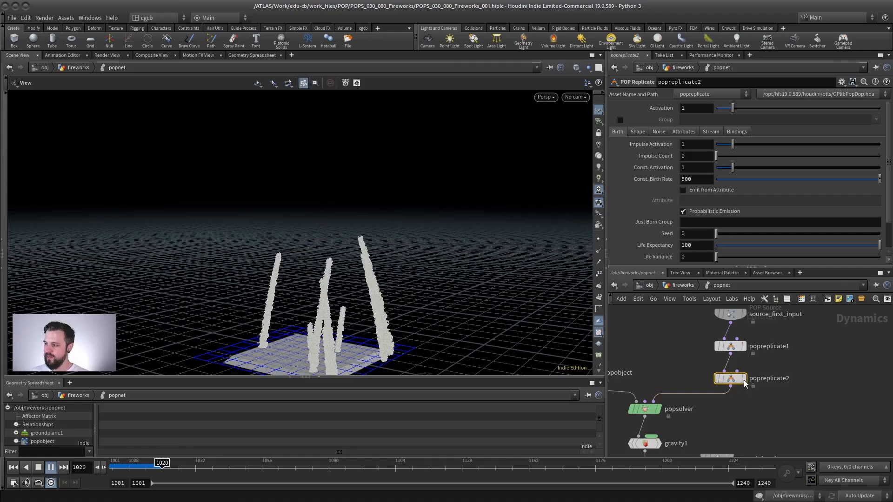
pyautogui.moveTo(703, 384)
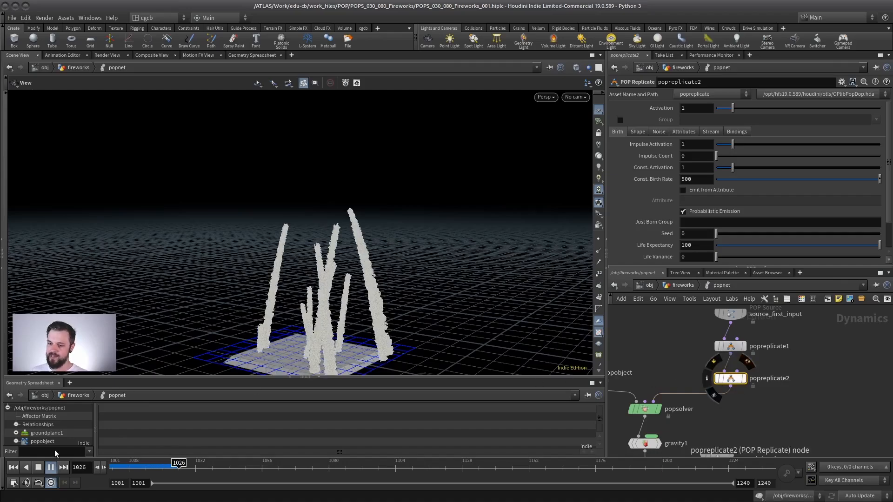
pyautogui.click(50, 467)
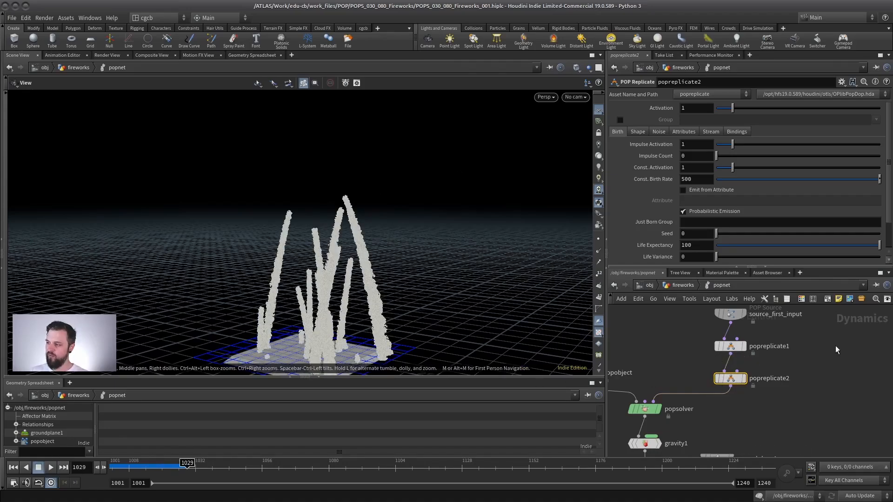
# Compare the two chained replicate nodes and examine the resulting trails up close from several angles
pyautogui.moveTo(732, 350); pyautogui.dragTo(714, 349)
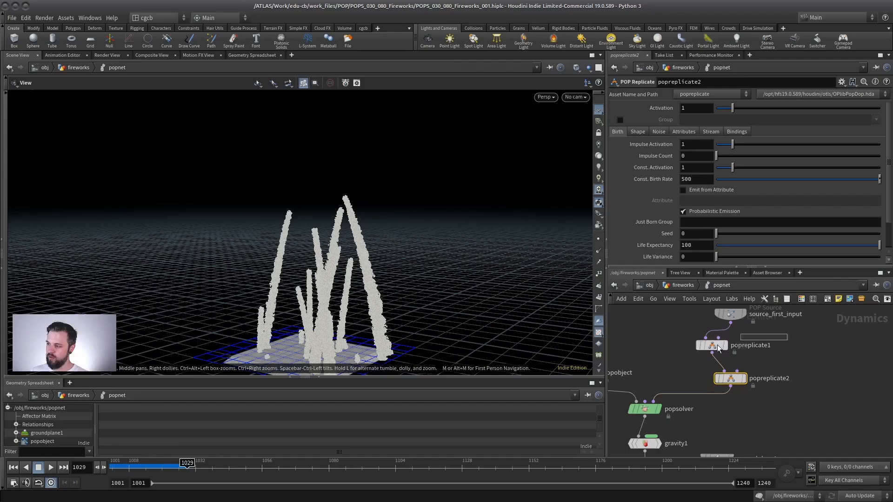
pyautogui.click(713, 348)
pyautogui.click(729, 379)
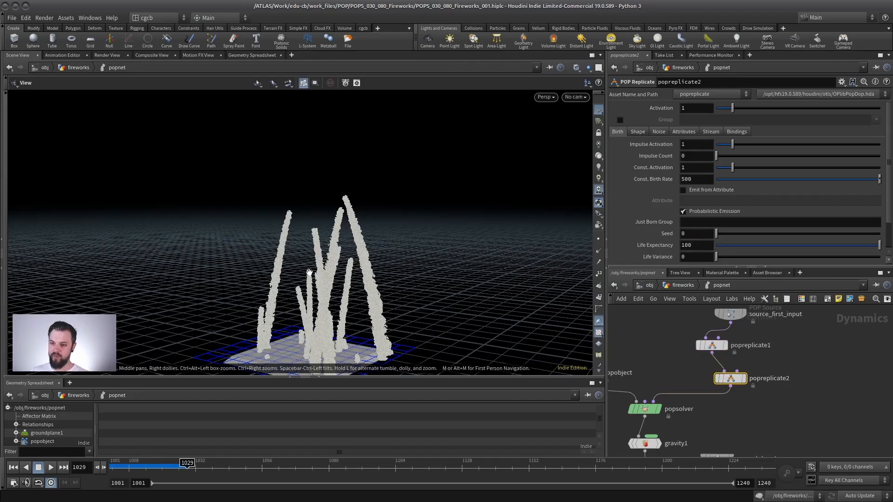
pyautogui.moveTo(336, 304); pyautogui.dragTo(502, 261, button='right')
pyautogui.moveTo(502, 261); pyautogui.dragTo(383, 268)
pyautogui.moveTo(407, 279); pyautogui.dragTo(460, 264, button='right')
pyautogui.moveTo(460, 264); pyautogui.dragTo(372, 279)
pyautogui.moveTo(373, 279); pyautogui.dragTo(426, 275, button='right')
pyautogui.moveTo(426, 275); pyautogui.dragTo(364, 263)
pyautogui.moveTo(412, 272); pyautogui.dragTo(458, 191, button='right')
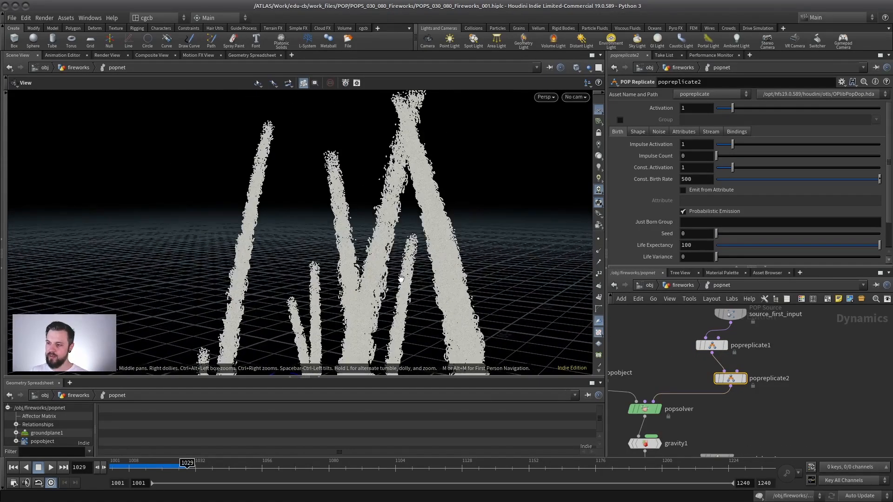
pyautogui.moveTo(458, 190); pyautogui.dragTo(438, 181)
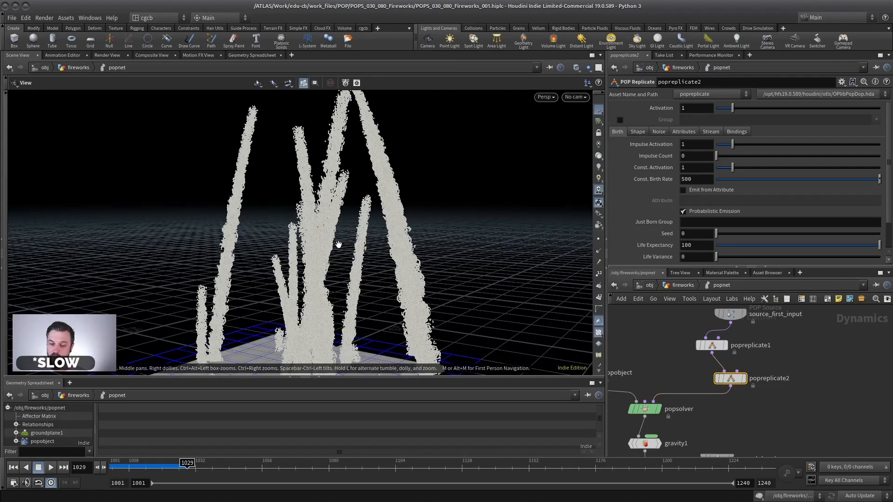
# Take popreplicate2 out of the chain and connect it to source_first_input, parallel to popreplicate1
pyautogui.moveTo(803, 330); pyautogui.dragTo(760, 353, button='middle')
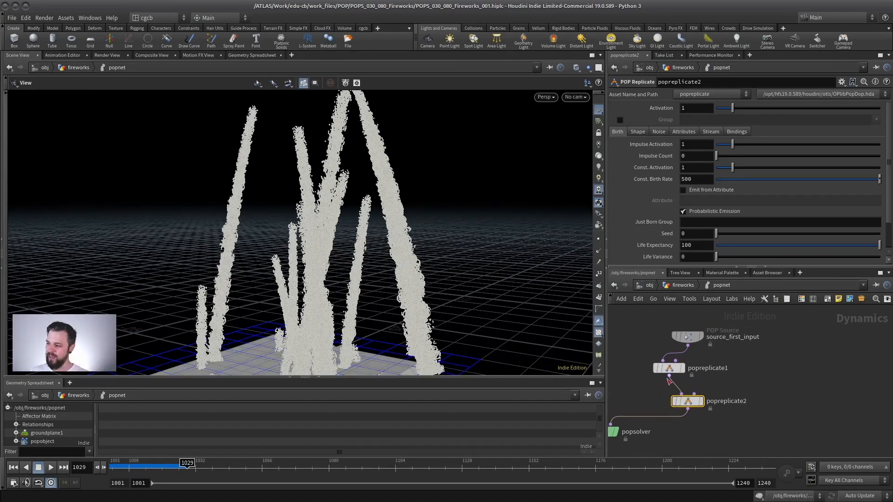
pyautogui.moveTo(669, 368); pyautogui.dragTo(663, 378)
pyautogui.moveTo(709, 378); pyautogui.dragTo(743, 365, button='middle')
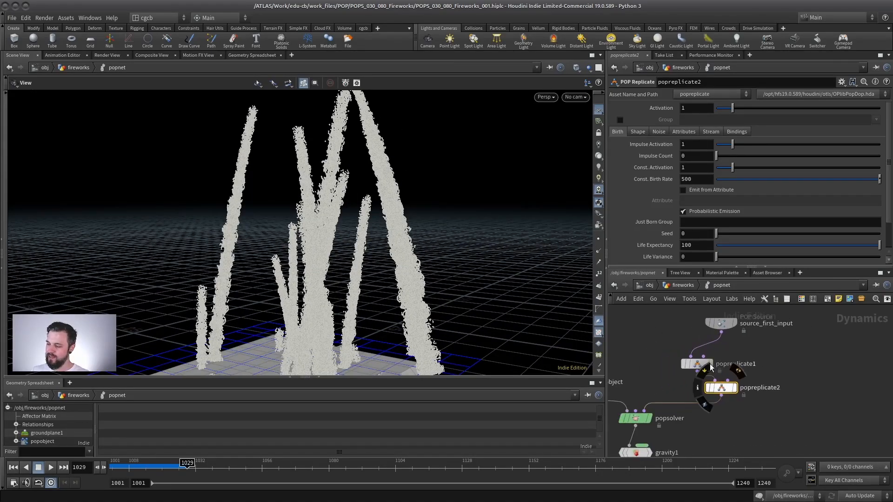
pyautogui.moveTo(697, 364); pyautogui.dragTo(744, 407)
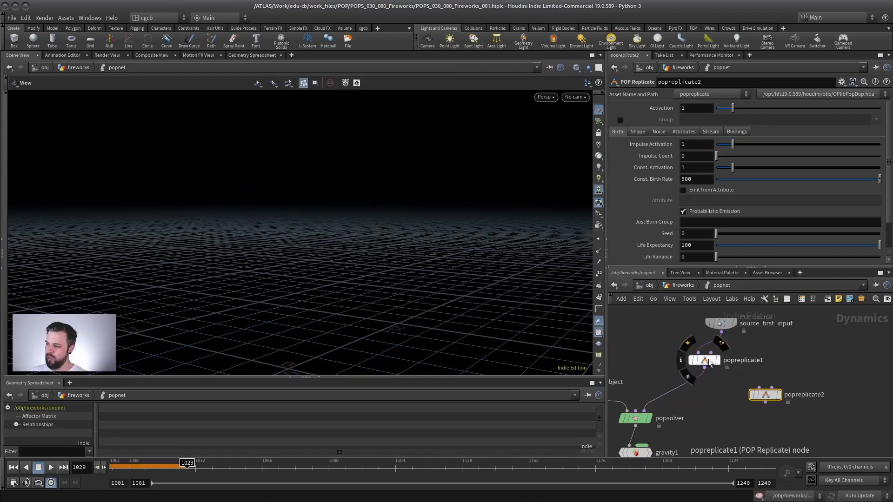
pyautogui.moveTo(701, 365); pyautogui.dragTo(690, 358)
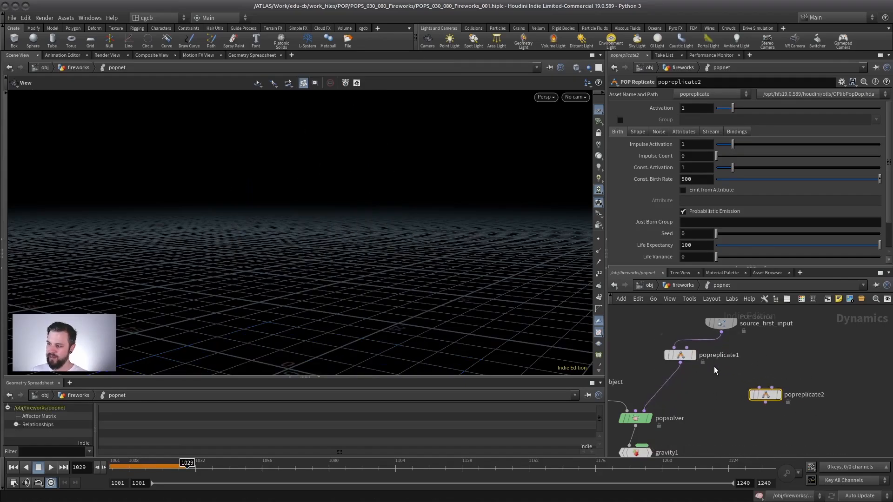
pyautogui.moveTo(770, 396); pyautogui.dragTo(765, 355)
pyautogui.click(721, 331)
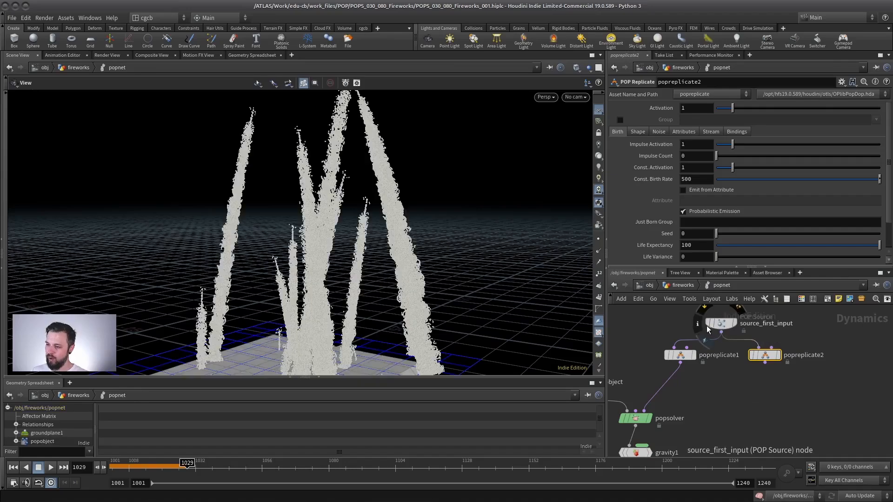
# Return to the first frame and wire popreplicate2's output into popsolver in place of popreplicate1
pyautogui.click(13, 467)
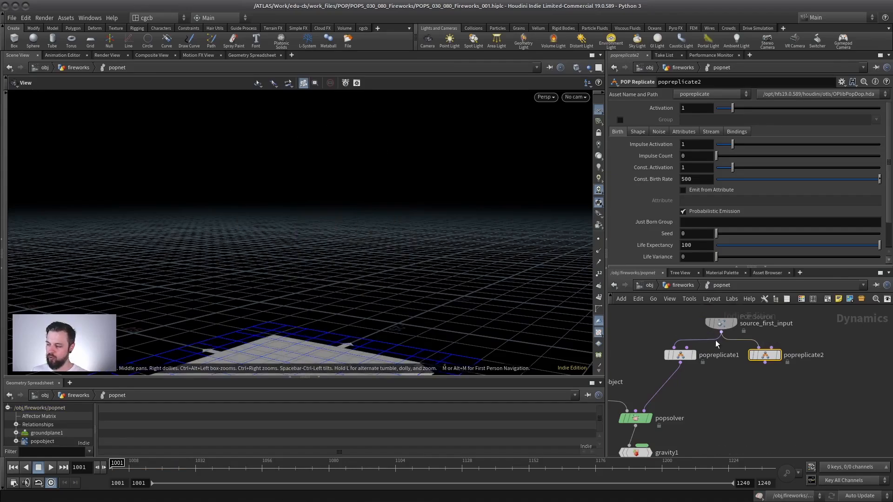
pyautogui.moveTo(766, 356)
pyautogui.mouseDown()
pyautogui.moveTo(782, 357)
pyautogui.moveTo(773, 356)
pyautogui.mouseUp()
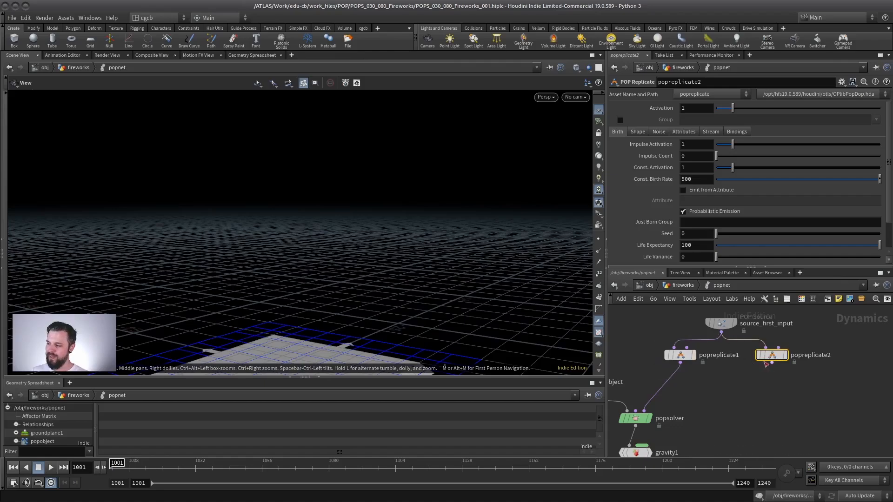
pyautogui.moveTo(772, 363); pyautogui.dragTo(644, 411)
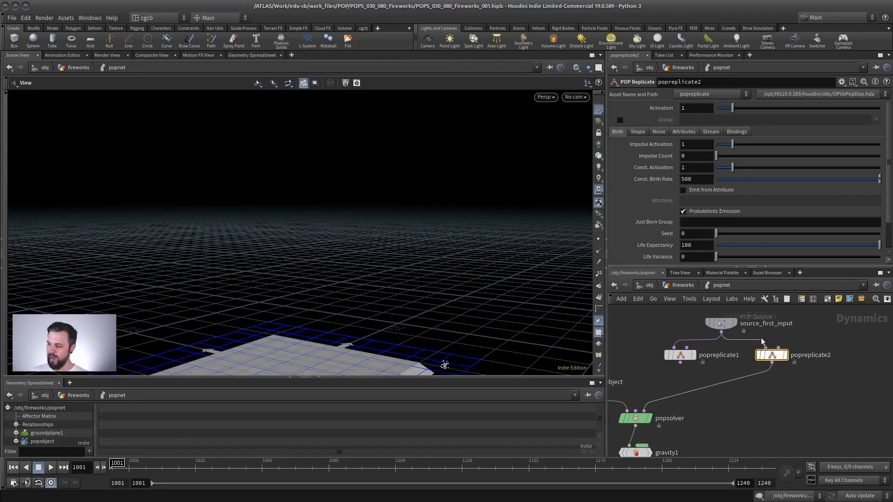
# Play the simulation driven by popreplicate2, stop at frame 1169 and inspect the particle clusters
pyautogui.click(51, 467)
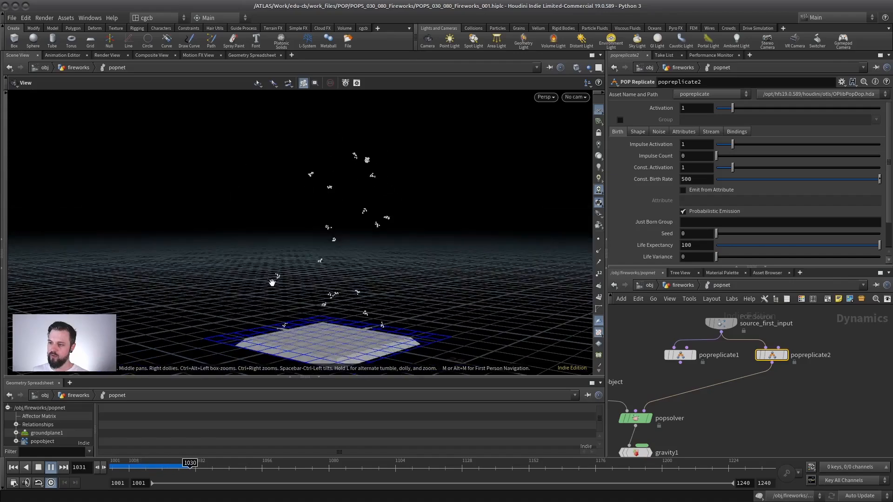
pyautogui.scroll(-1, 363, 262)
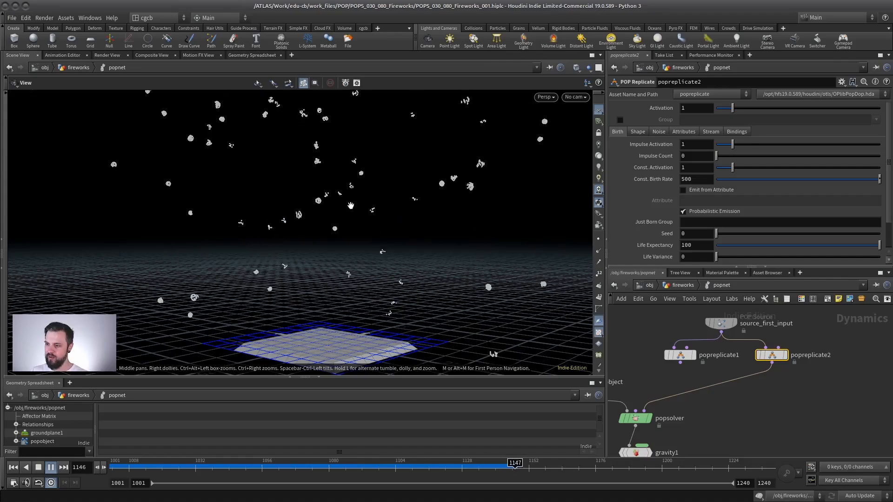
pyautogui.click(38, 467)
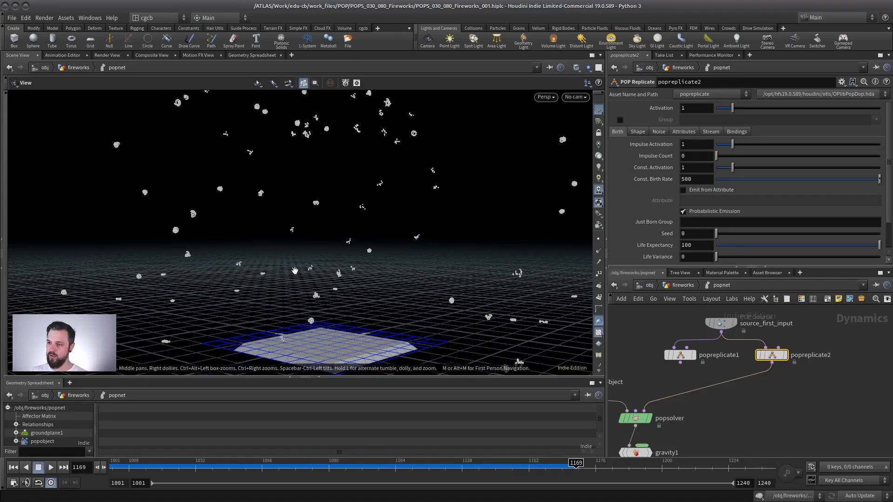
pyautogui.moveTo(296, 271); pyautogui.dragTo(431, 255)
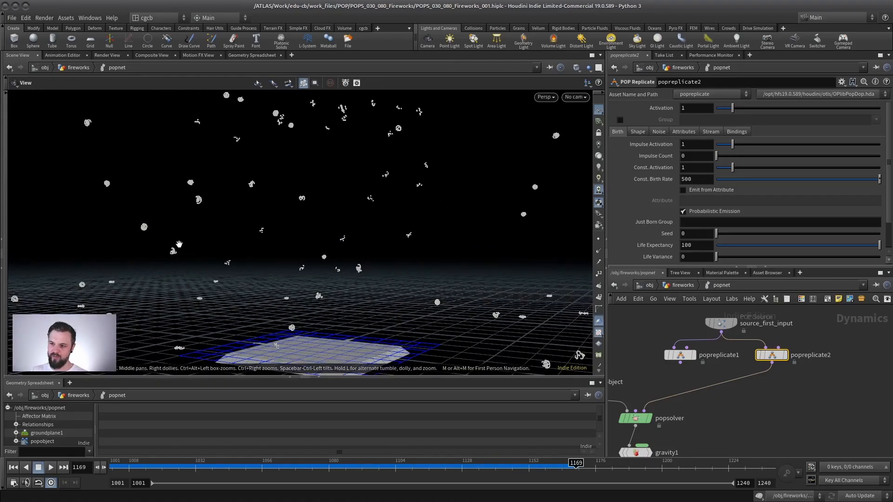
# Rewind to the first frame, scrub to frame 1055 and examine the replicated clusters above the ground plane
pyautogui.click(13, 468)
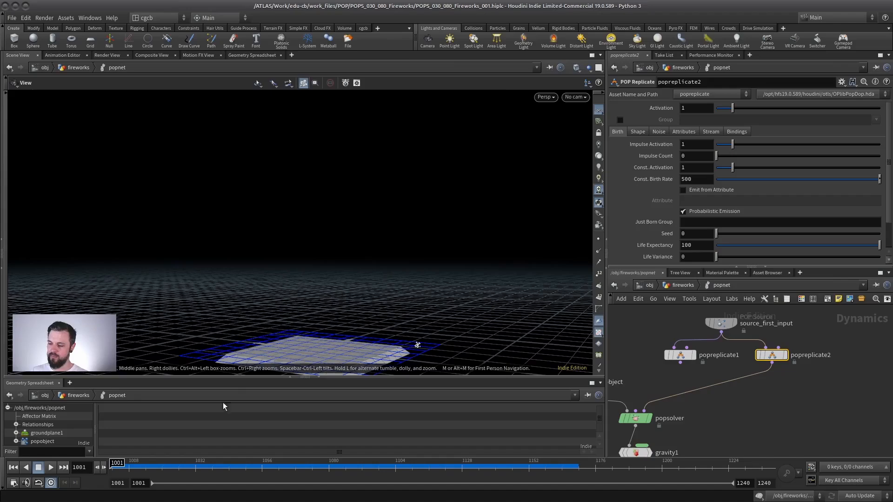
pyautogui.moveTo(159, 468); pyautogui.dragTo(259, 467)
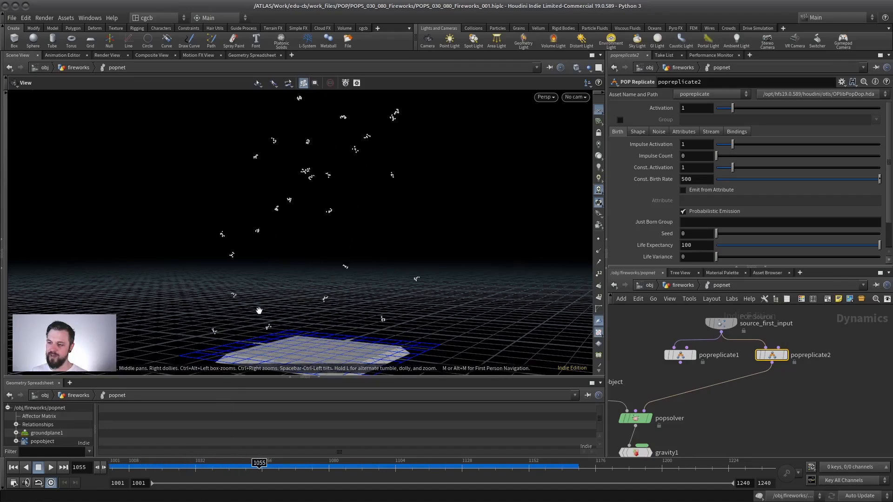
pyautogui.moveTo(259, 311); pyautogui.dragTo(302, 149)
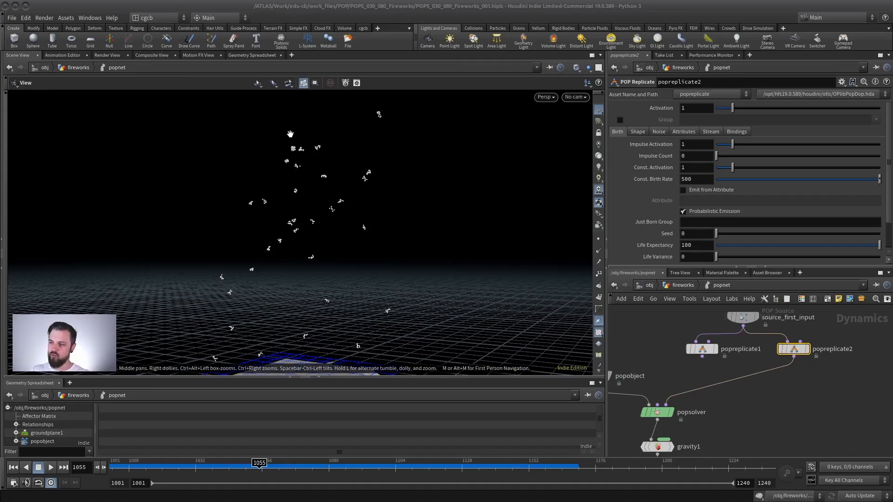
# Connect source_first_input directly to popsolver, bypassing both replicate nodes
pyautogui.click(743, 327)
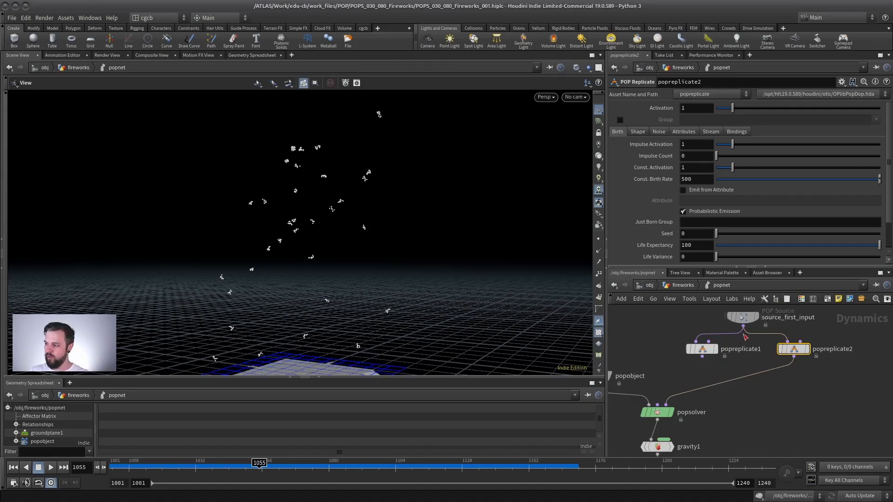
pyautogui.click(666, 405)
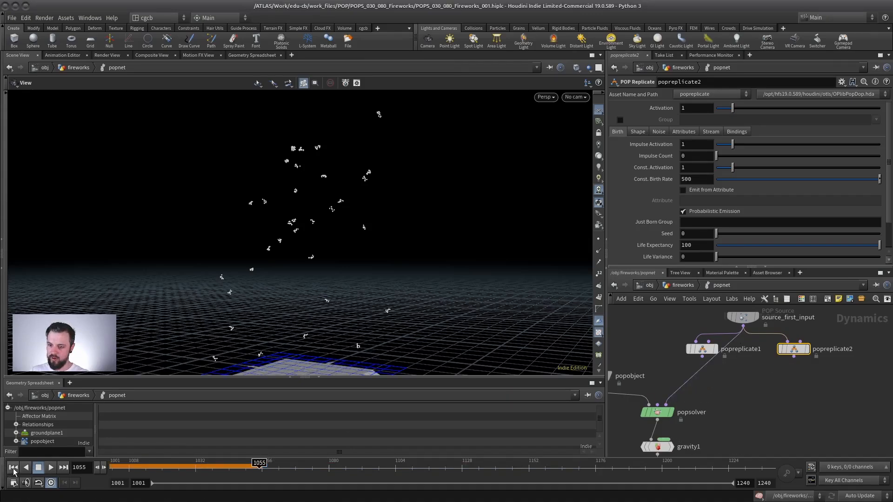
# Play the particle simulation from the first frame and stop it to review the emitted particles
pyautogui.click(13, 468)
pyautogui.click(51, 468)
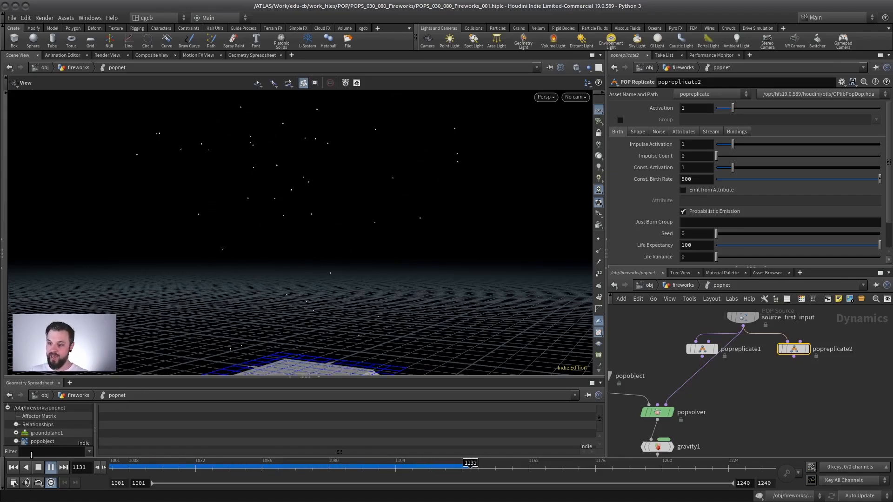
pyautogui.click(51, 467)
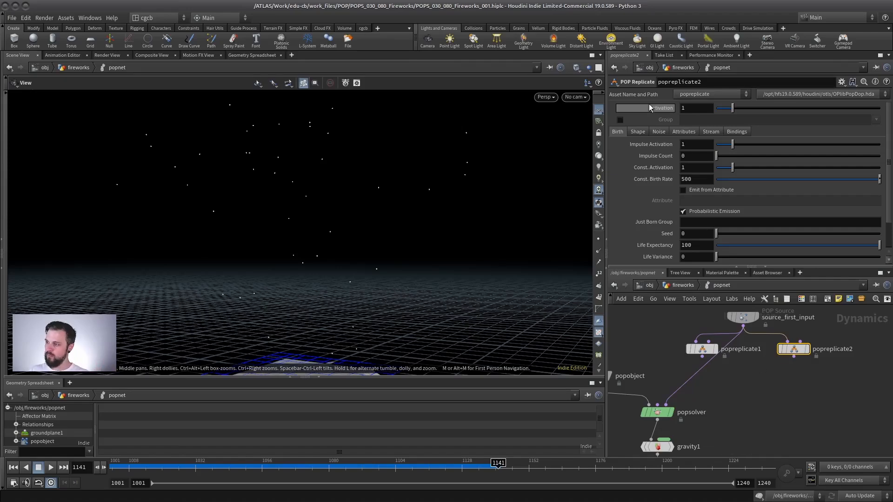
pyautogui.click(621, 120)
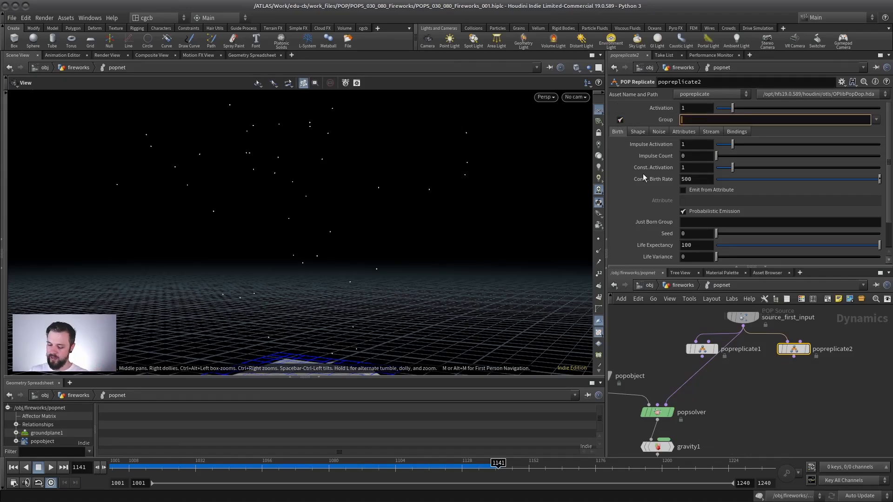
pyautogui.write('@dead')
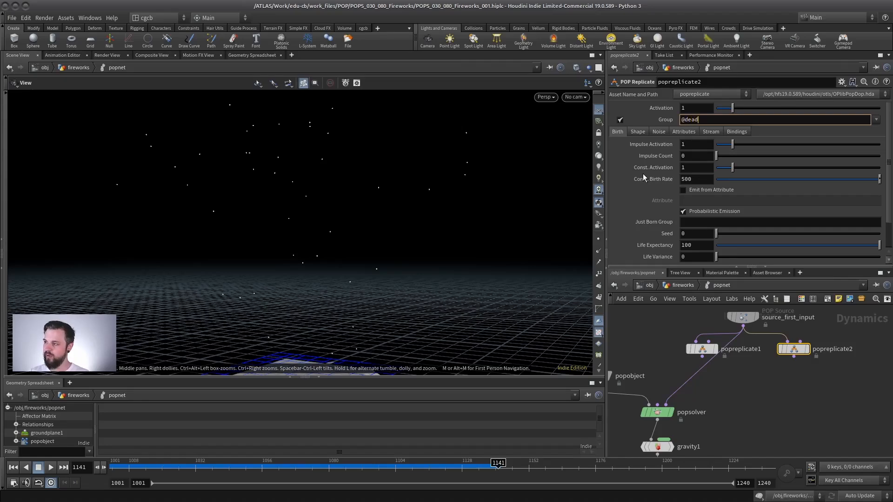
pyautogui.write('==1')
pyautogui.press('Return')
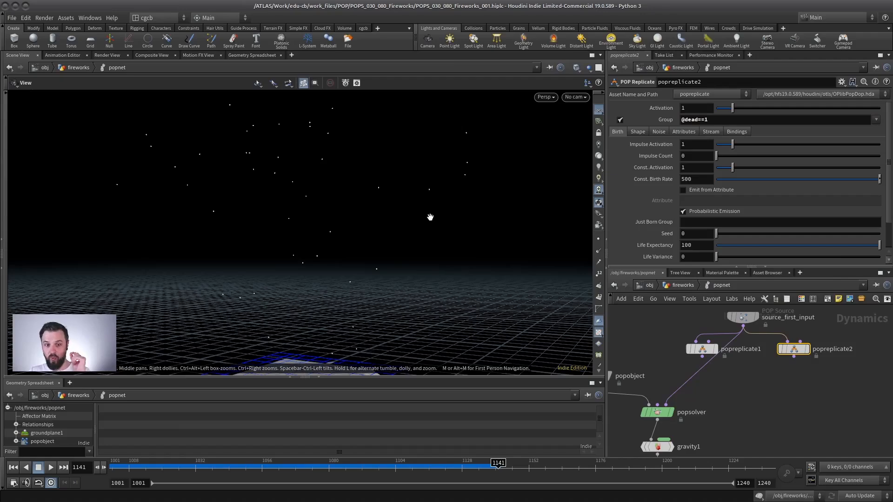
# Return to frame 1001 and wire the output of popreplicate2 into the popsolver's particle input in place of the source
pyautogui.click(13, 467)
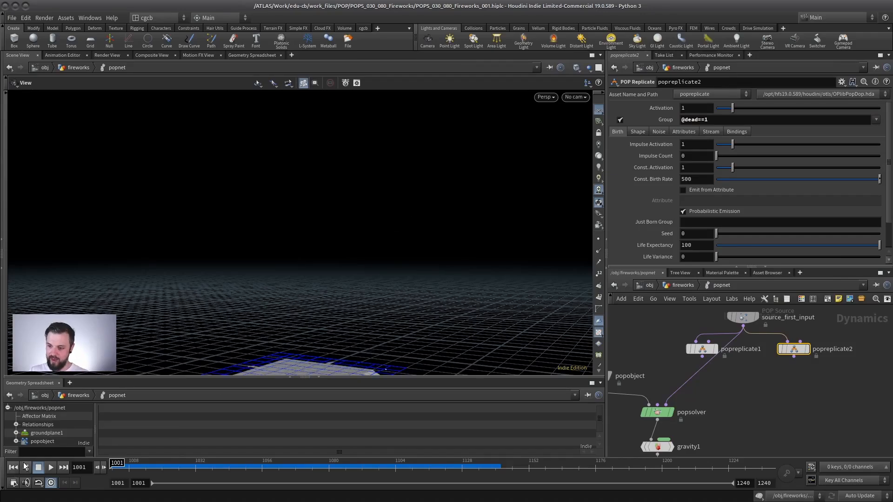
pyautogui.click(51, 467)
pyautogui.click(38, 467)
pyautogui.click(13, 467)
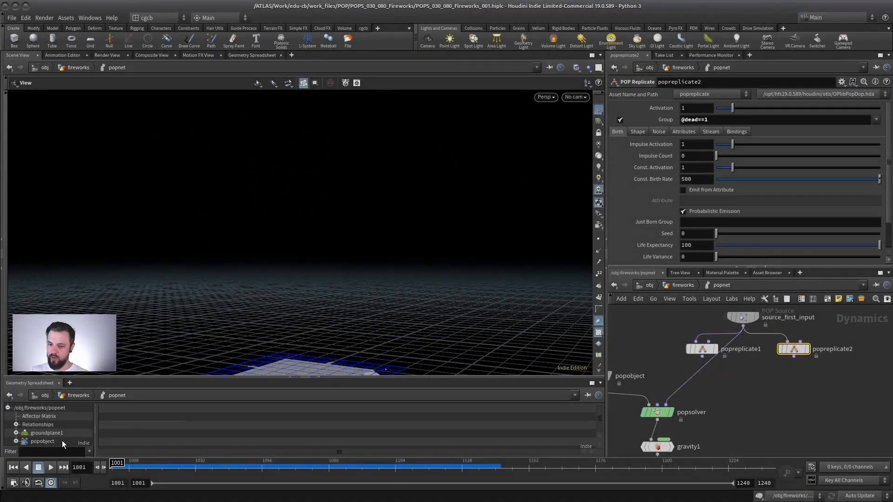
pyautogui.click(794, 357)
pyautogui.click(666, 405)
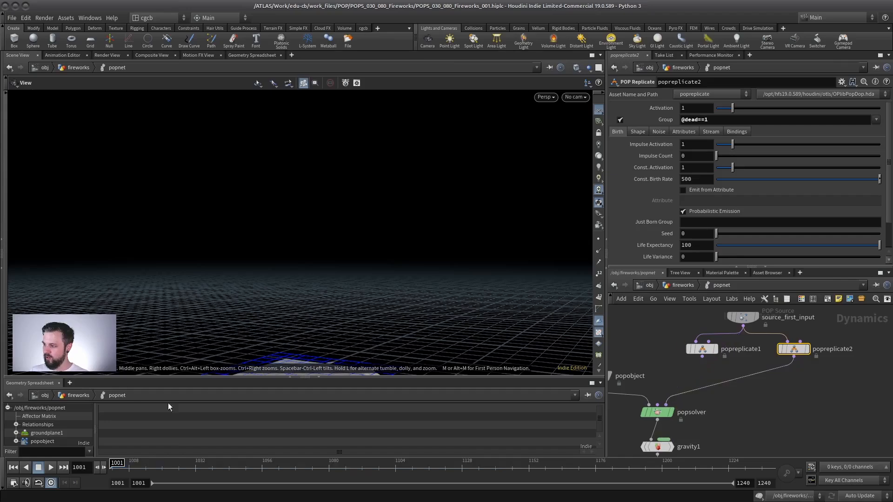
# Play the simulation with popreplicate2 connected, then scrub to frame 1109 to examine the replicated particles
pyautogui.click(51, 467)
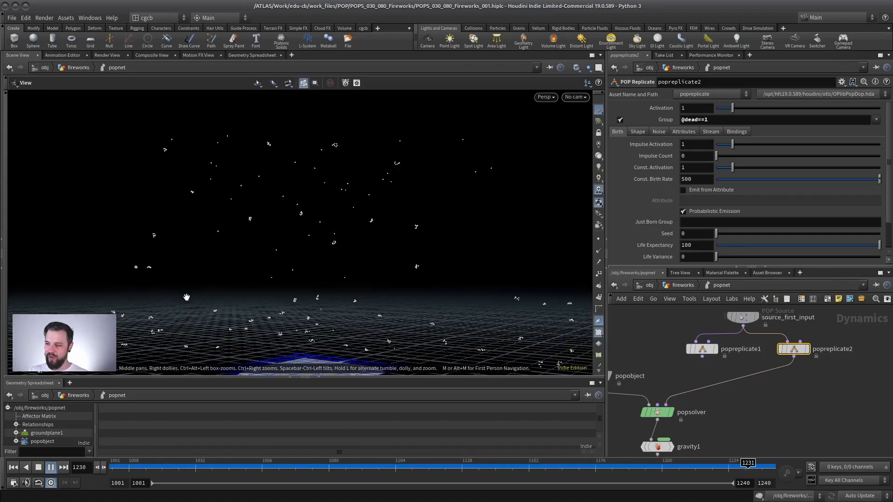
pyautogui.click(39, 469)
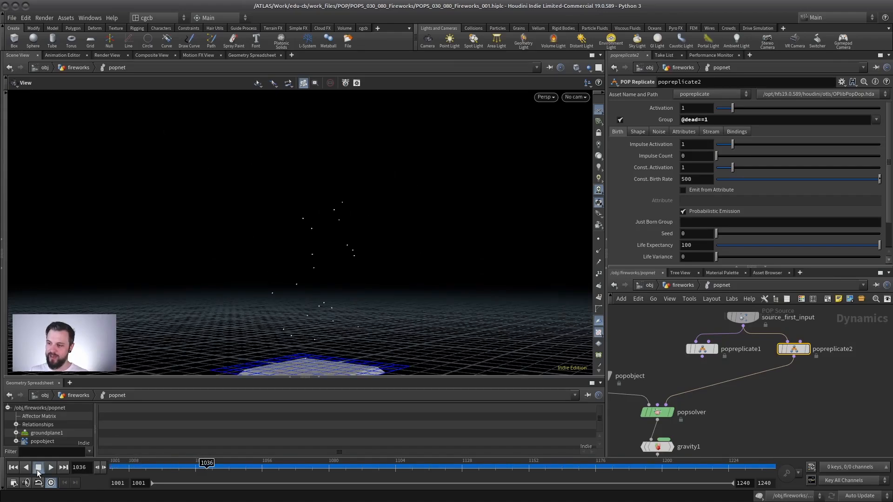
pyautogui.moveTo(209, 463); pyautogui.dragTo(410, 463)
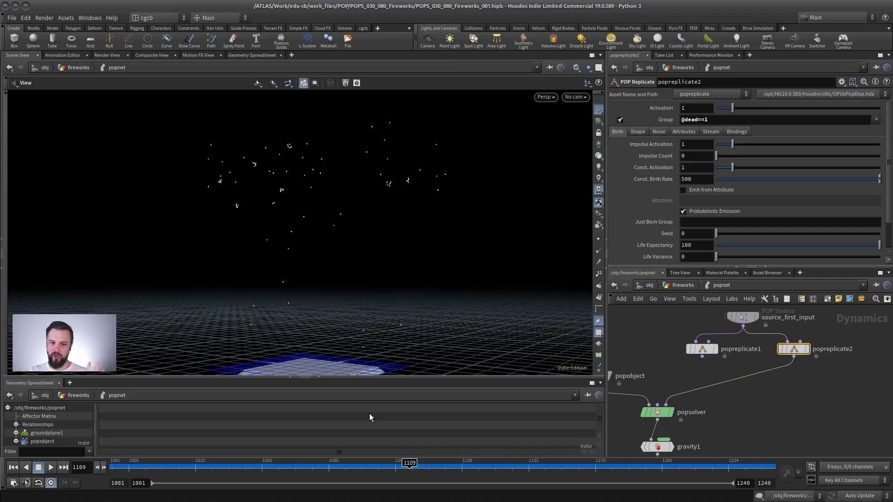
# Switch popreplicate2's Initial Velocity to Set initial velocity and set its Variance to 10, 10, 10
pyautogui.moveTo(794, 349); pyautogui.dragTo(791, 354)
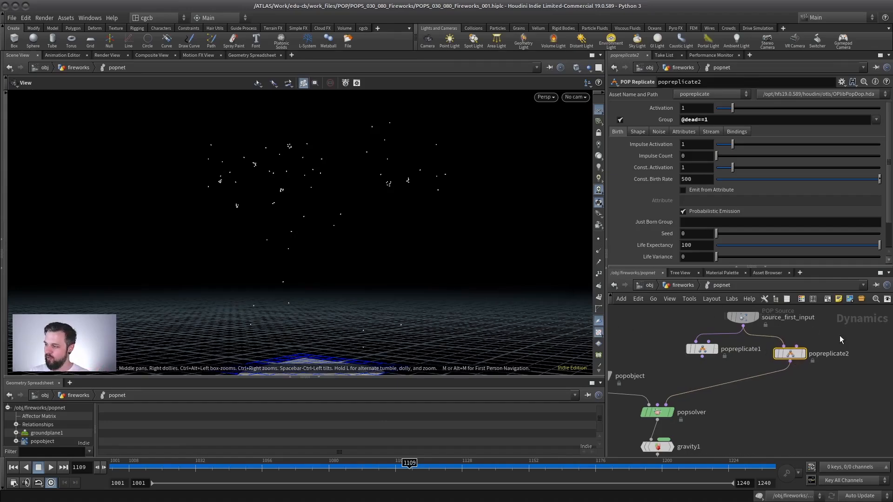
pyautogui.click(686, 132)
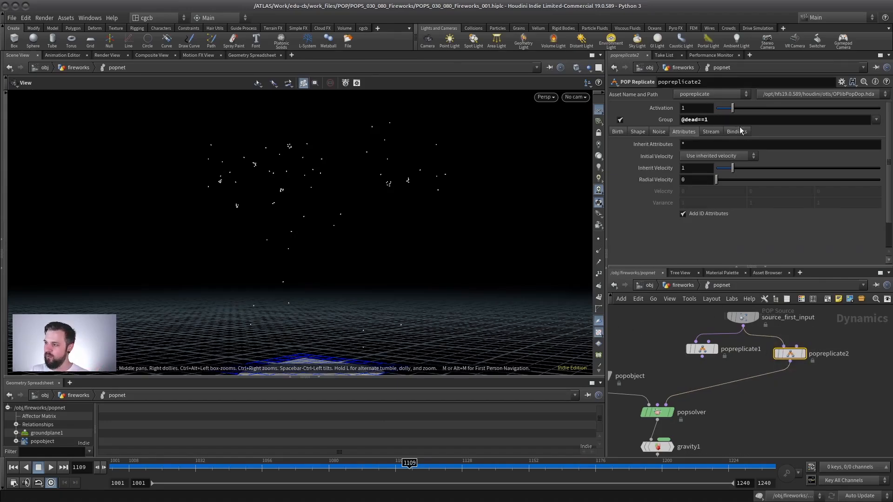
pyautogui.click(695, 157)
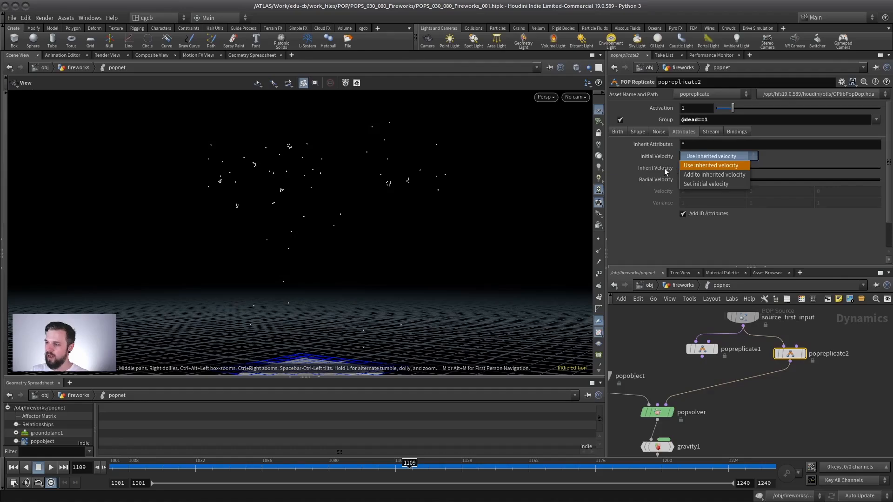
pyautogui.click(698, 184)
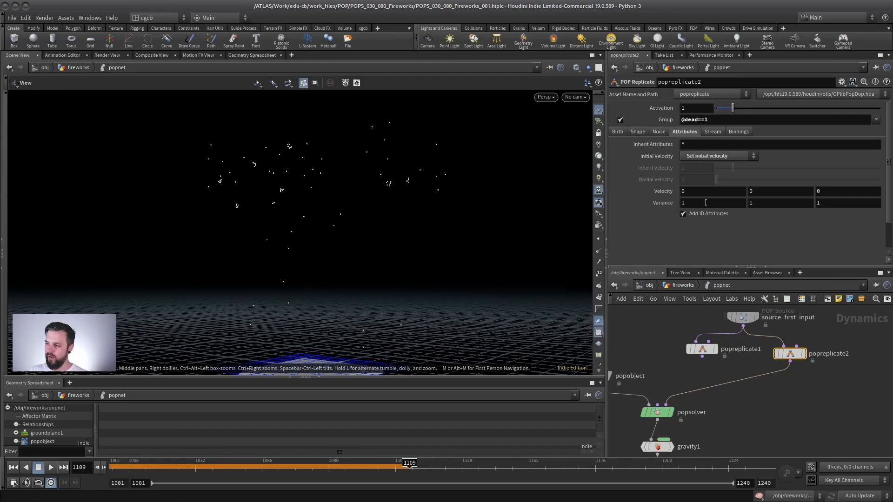
pyautogui.moveTo(705, 202); pyautogui.dragTo(625, 186)
pyautogui.write('10')
pyautogui.press('Tab')
pyautogui.write('10')
pyautogui.press('Tab')
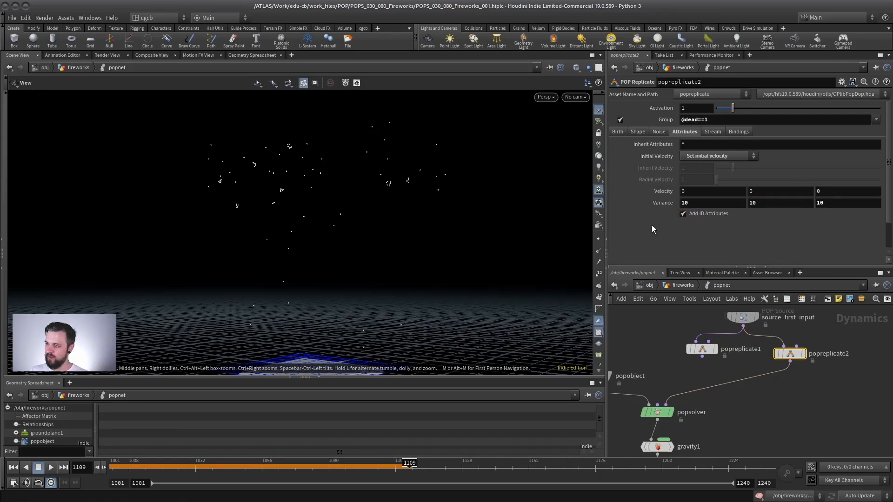
# Replay the simulation from the first frame and scrub to frame 1090 to inspect the particle spread
pyautogui.click(13, 467)
pyautogui.click(51, 467)
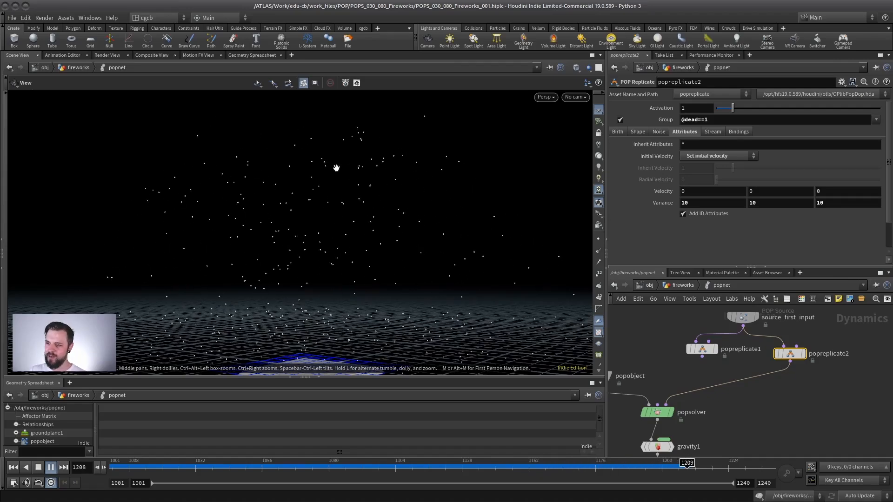
pyautogui.moveTo(385, 463); pyautogui.dragTo(356, 465)
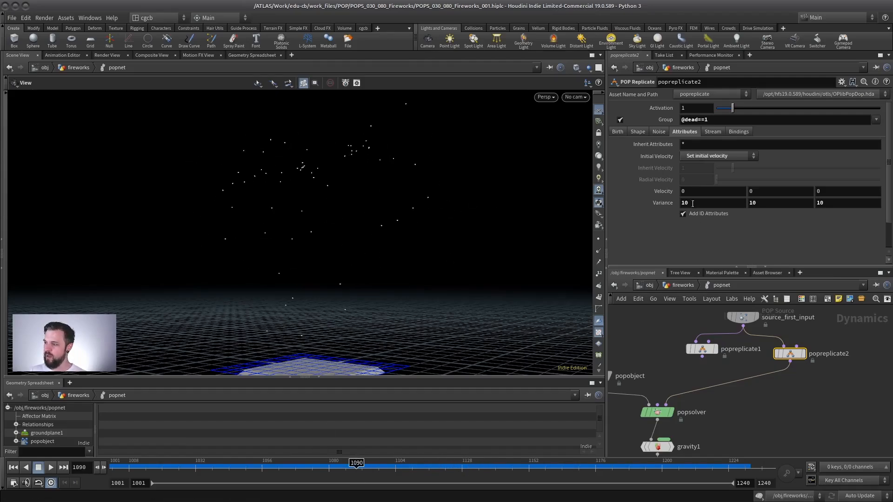
# Raise the velocity Variance of popreplicate2 to 30 on all three axes
pyautogui.moveTo(754, 202); pyautogui.dragTo(747, 204)
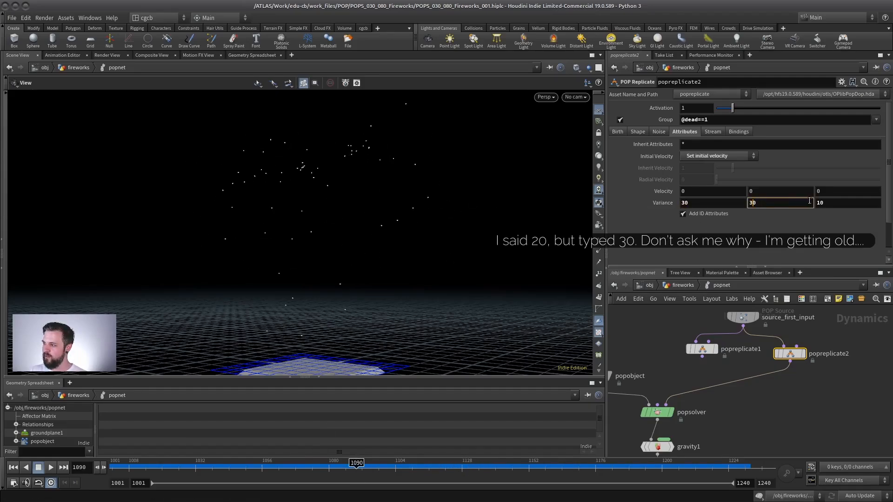
pyautogui.moveTo(820, 203); pyautogui.dragTo(799, 208)
pyautogui.write('3')
pyautogui.click(783, 205)
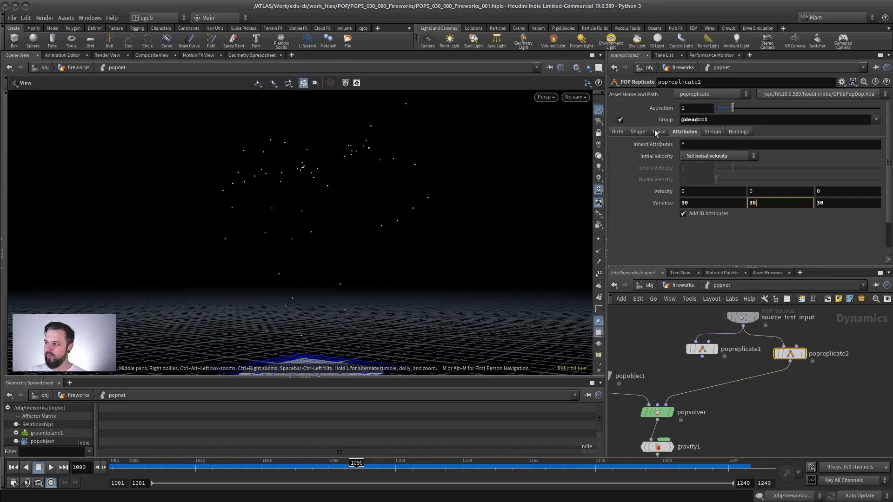
# Set popreplicate2's Const. Birth Rate to 0 and its Impulse Count to 100
pyautogui.click(619, 132)
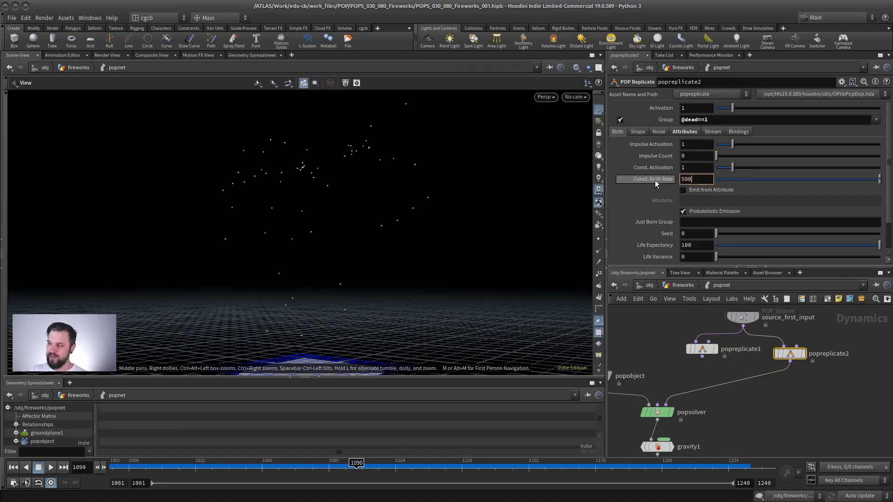
pyautogui.doubleClick(694, 181)
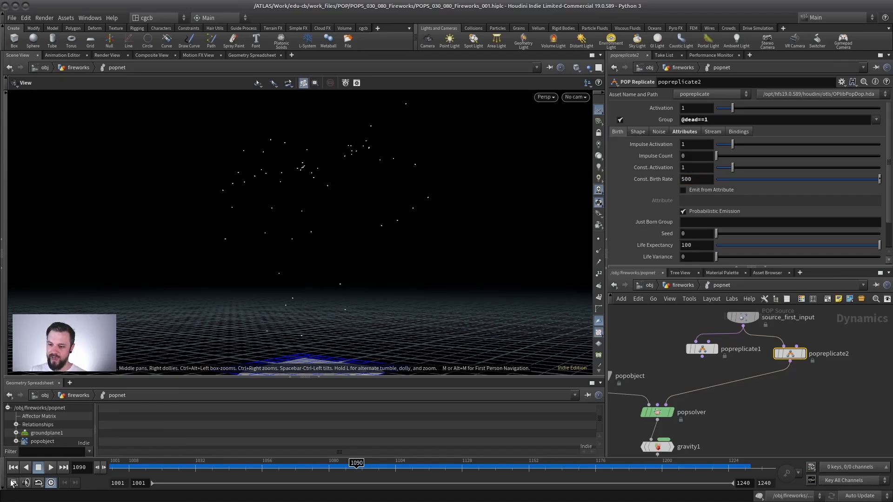
pyautogui.click(12, 483)
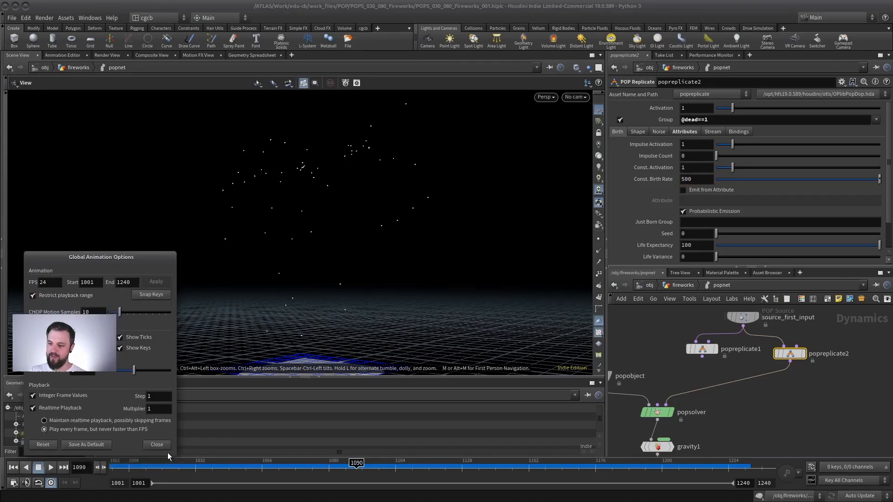
pyautogui.click(157, 457)
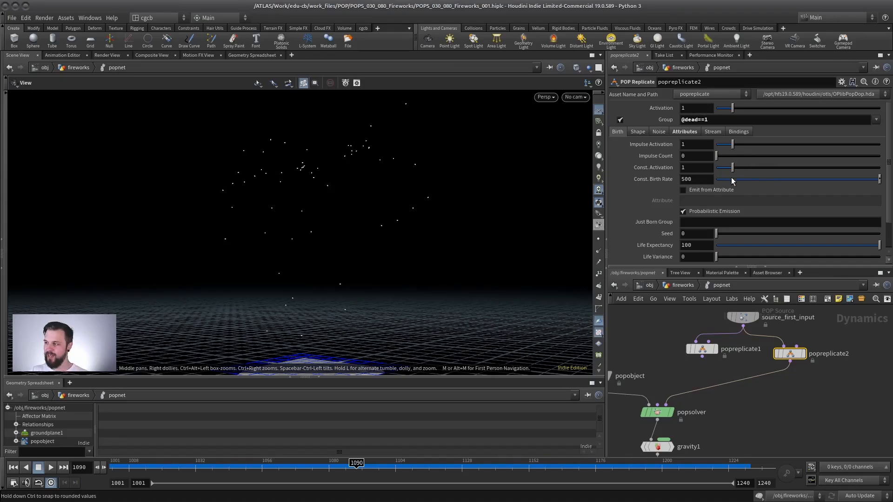
pyautogui.moveTo(747, 181); pyautogui.dragTo(682, 191)
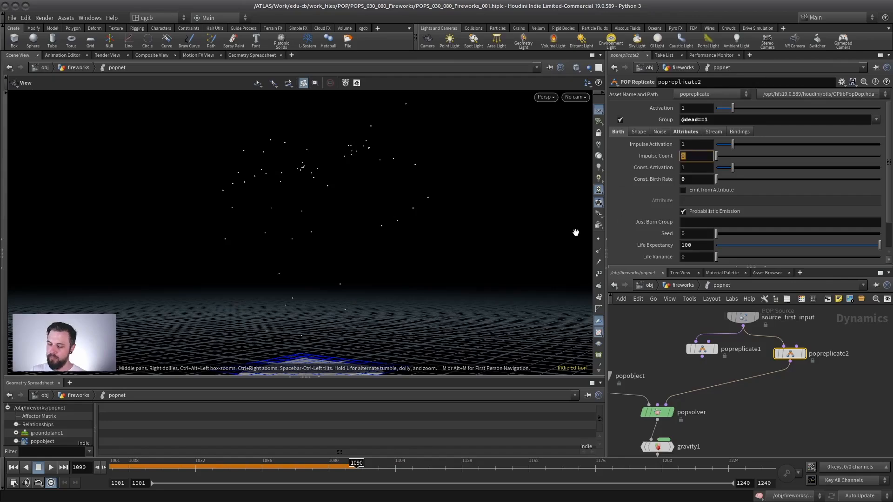
pyautogui.write('100')
pyautogui.press('Return')
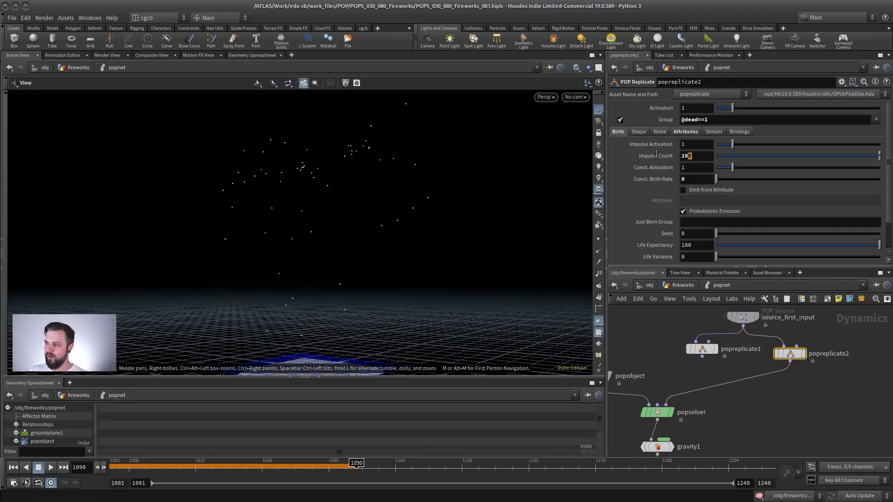
pyautogui.press('Tab')
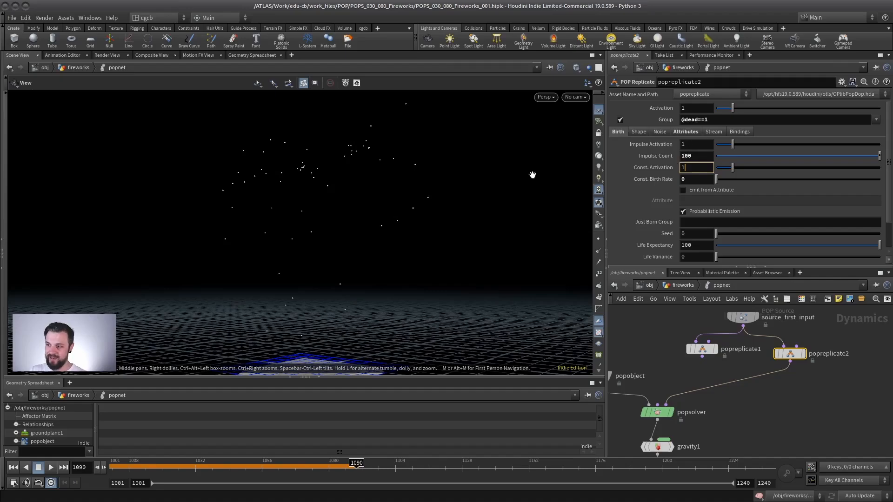
# Play the simulation from the first frame to check the impulse-based explosions from another viewpoint
pyautogui.click(13, 468)
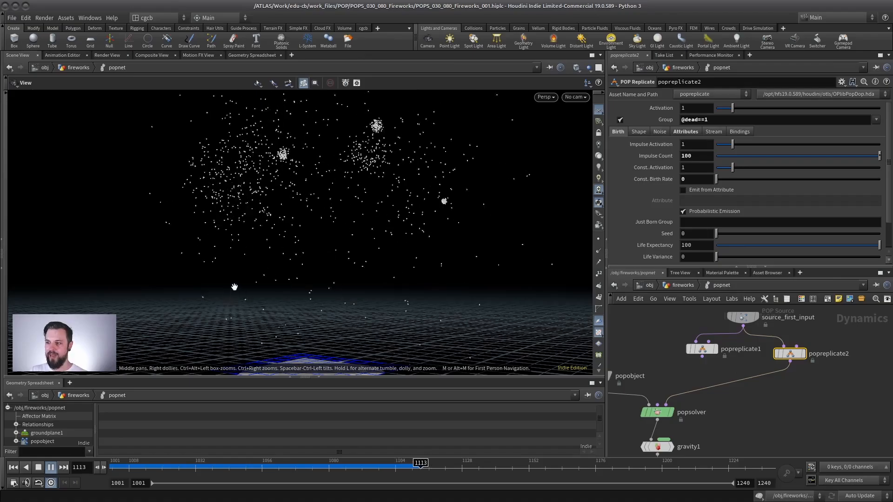
pyautogui.moveTo(342, 267); pyautogui.dragTo(412, 227, button='right')
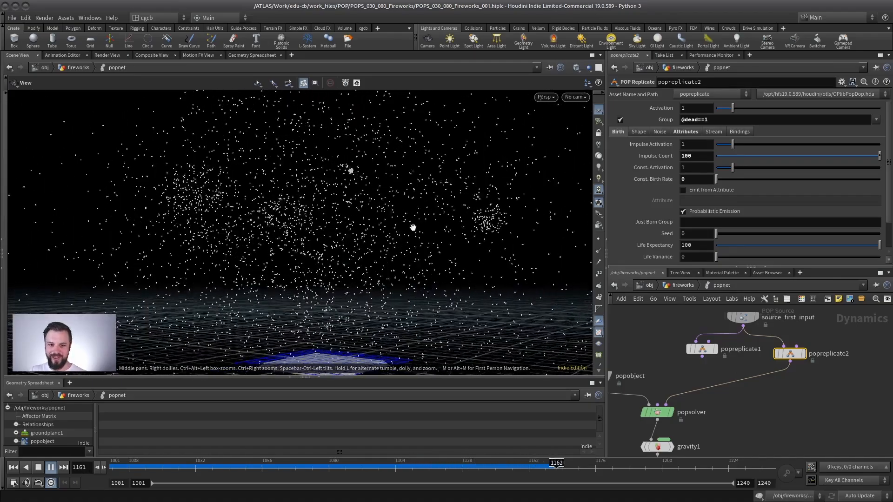
pyautogui.click(39, 468)
# Set popreplicate2's velocity Variance to 10 on all three axes and scrub the timeline to frame 1204
pyautogui.click(685, 133)
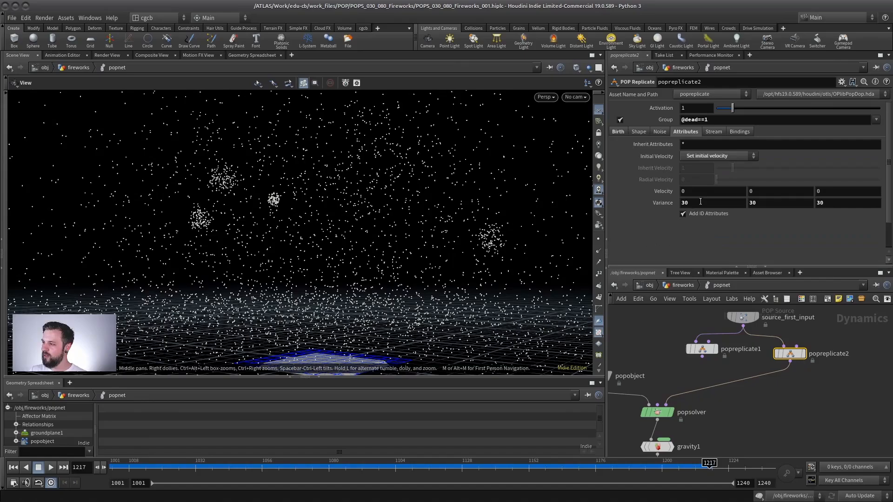
pyautogui.write('10')
pyautogui.press('Tab')
pyautogui.write('10')
pyautogui.press('Return')
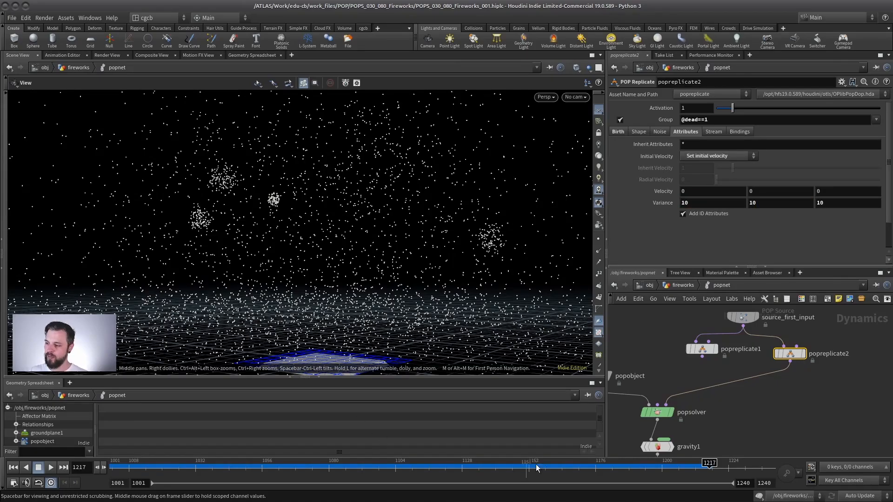
pyautogui.moveTo(674, 467)
pyautogui.mouseDown()
pyautogui.moveTo(512, 468)
pyautogui.moveTo(571, 480)
pyautogui.moveTo(673, 469)
pyautogui.mouseUp()
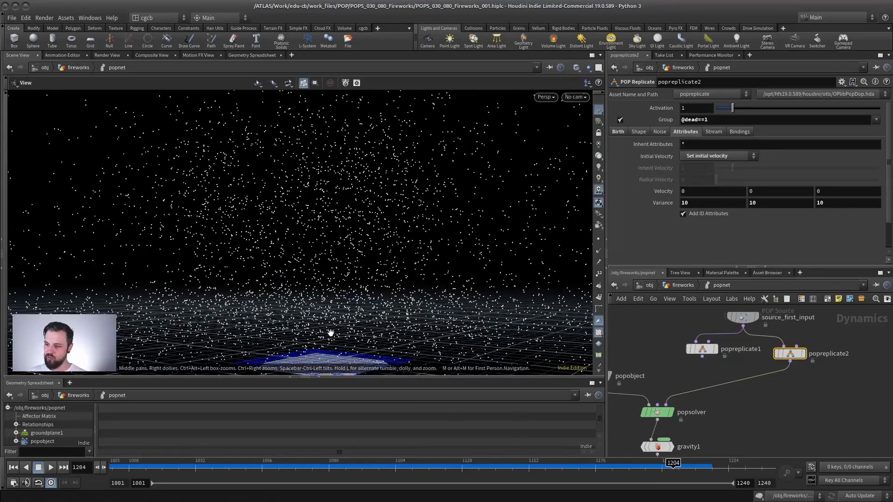
# Set popreplicate2's Life Expectancy to 0.3 and its Life Variance to 0.15
pyautogui.click(640, 132)
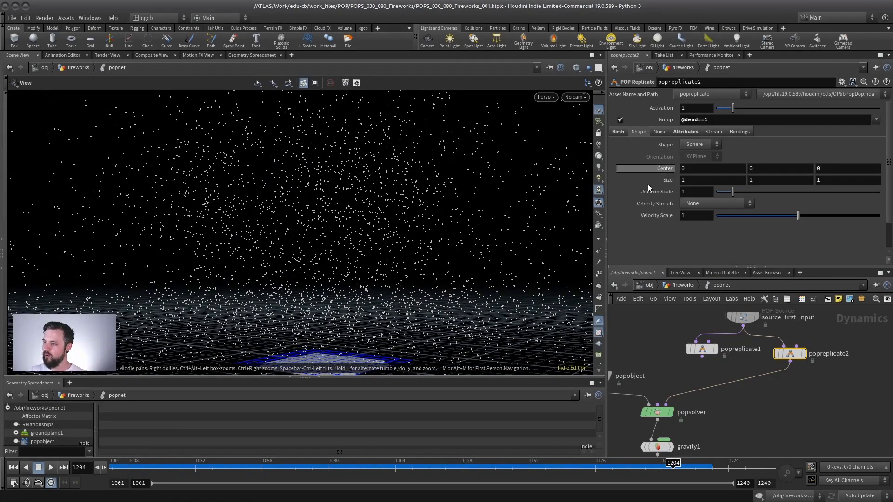
pyautogui.click(659, 132)
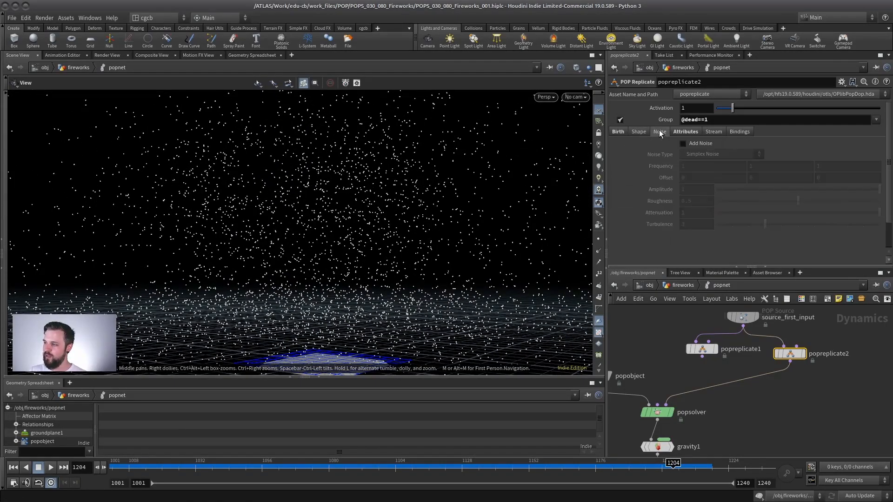
pyautogui.click(620, 132)
pyautogui.moveTo(696, 245); pyautogui.dragTo(623, 269)
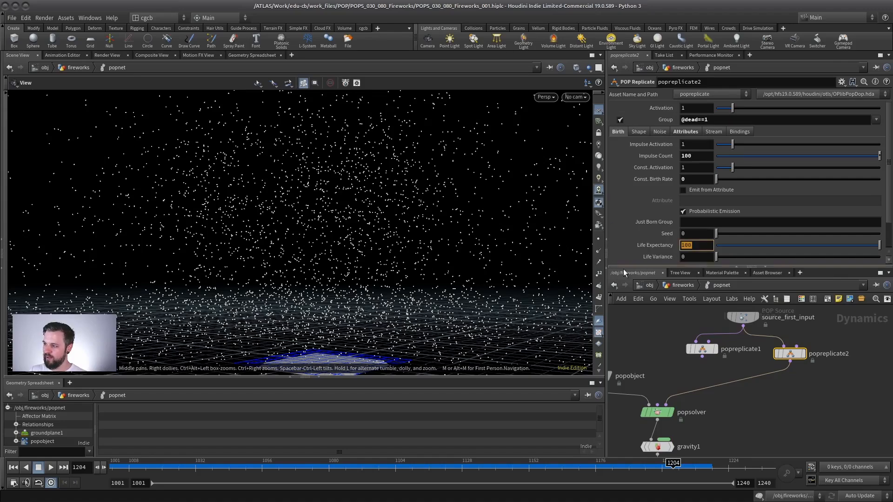
pyautogui.write('.')
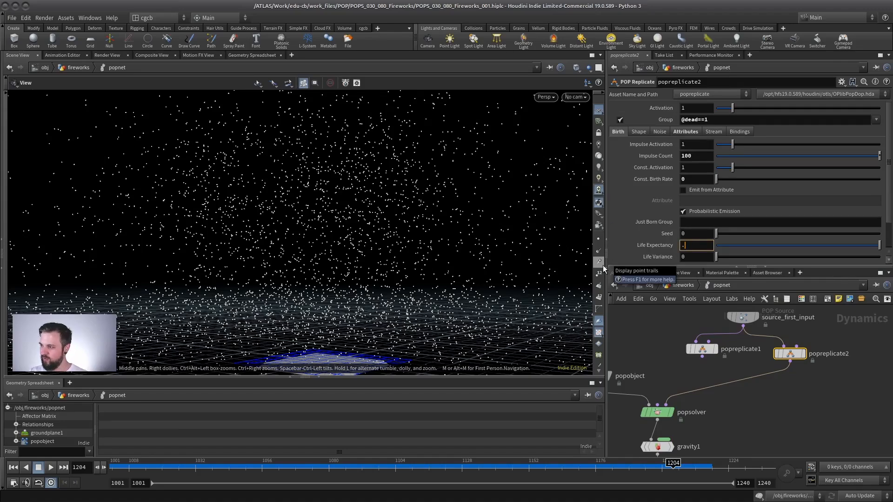
pyautogui.write('3')
pyautogui.press('Tab')
pyautogui.write('.15')
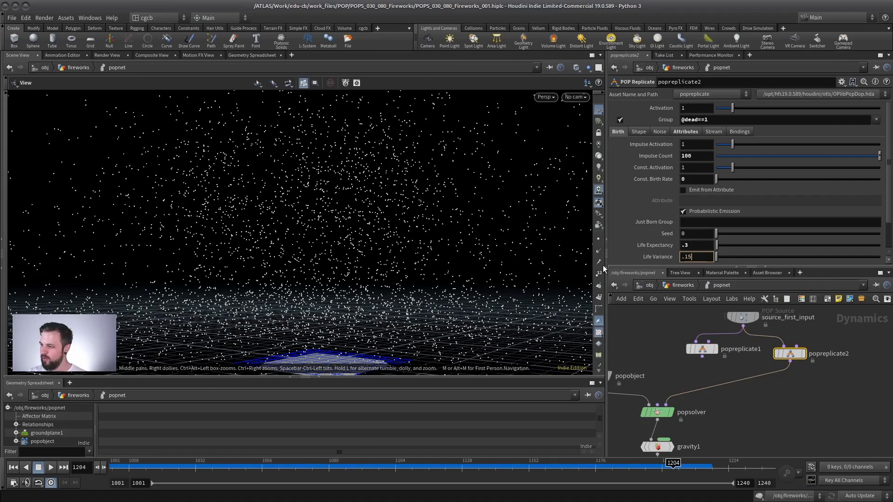
pyautogui.press('Return')
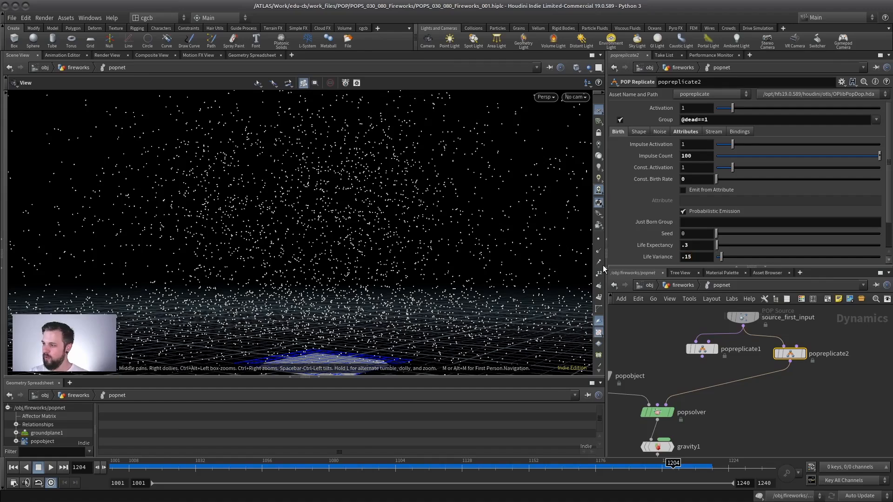
pyautogui.hotkey('shift', 'Tab')
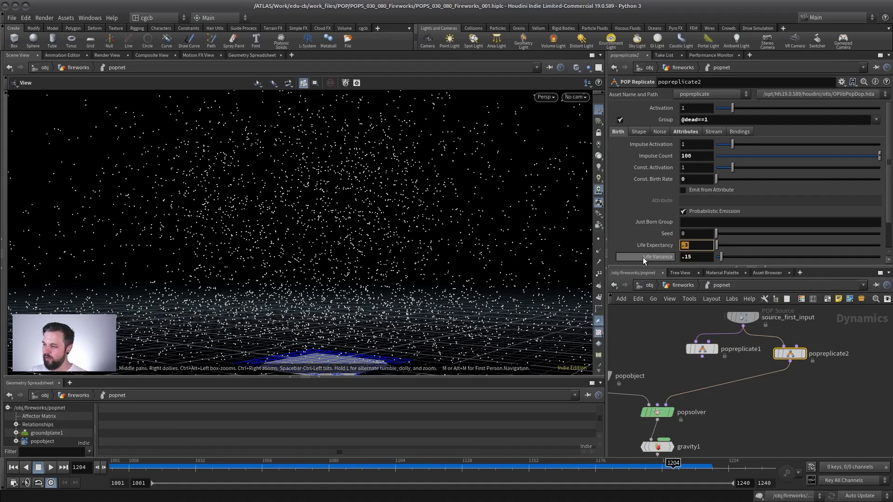
# Reset the simulation and play it from the first frame to check how quickly the explosion particles die
pyautogui.click(13, 467)
pyautogui.click(52, 467)
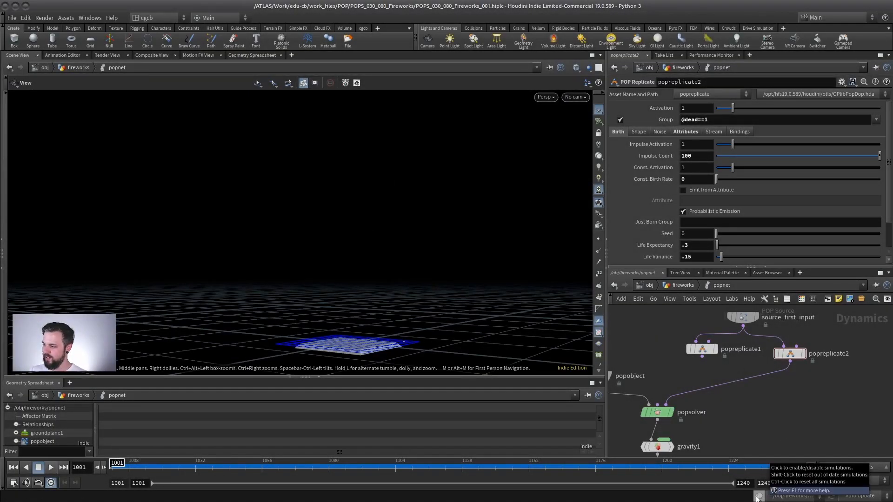
pyautogui.click(758, 496)
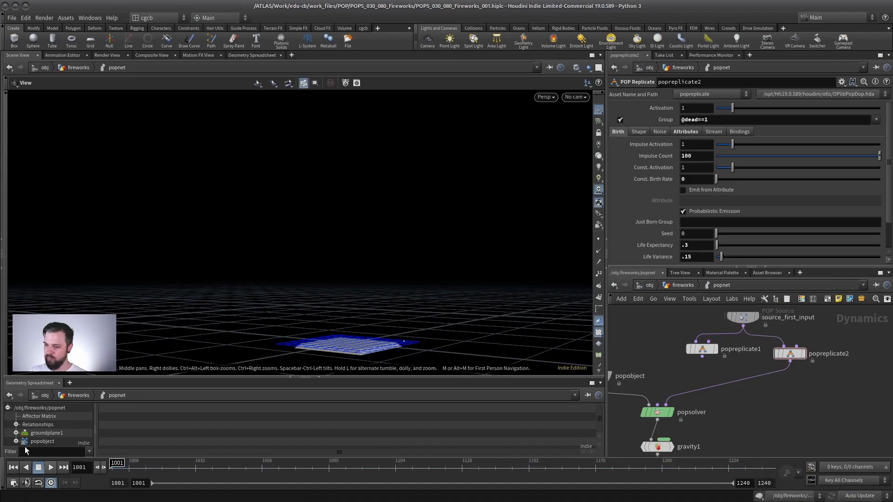
pyautogui.press('Up')
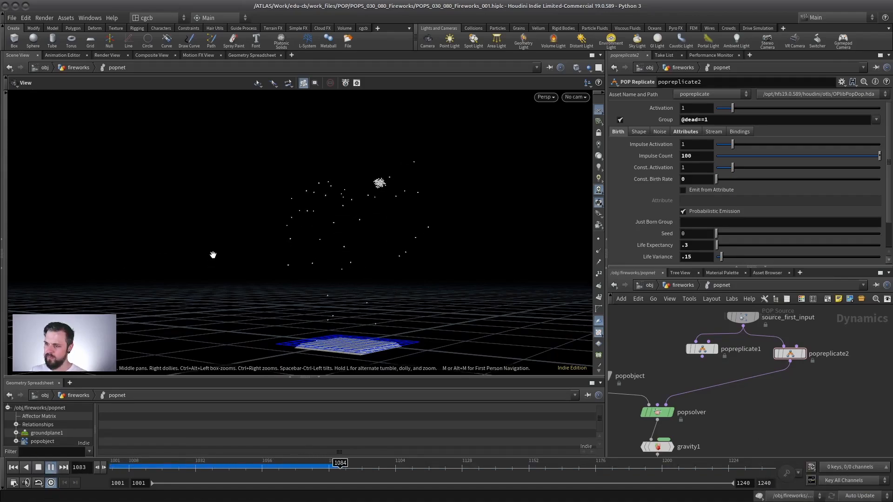
pyautogui.moveTo(393, 241); pyautogui.dragTo(307, 235)
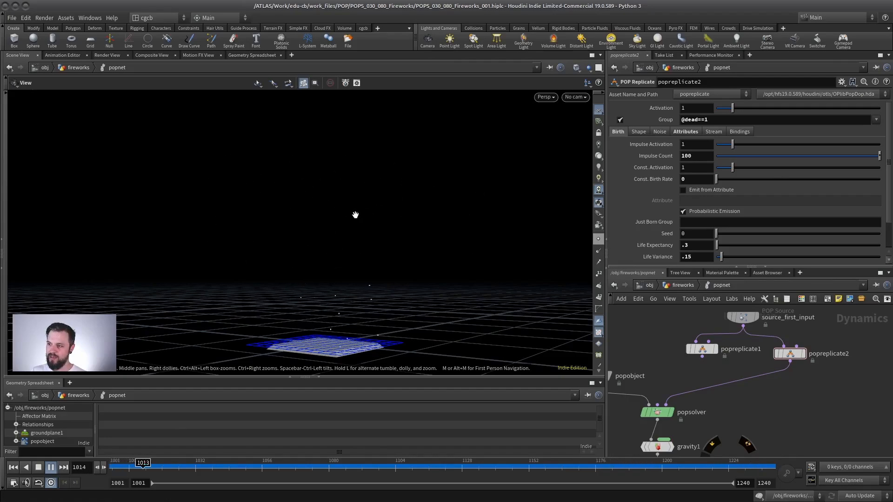
# Raise popreplicate2's Life Expectancy to 0.5 and replay the simulation
pyautogui.write('5')
pyautogui.click(707, 257)
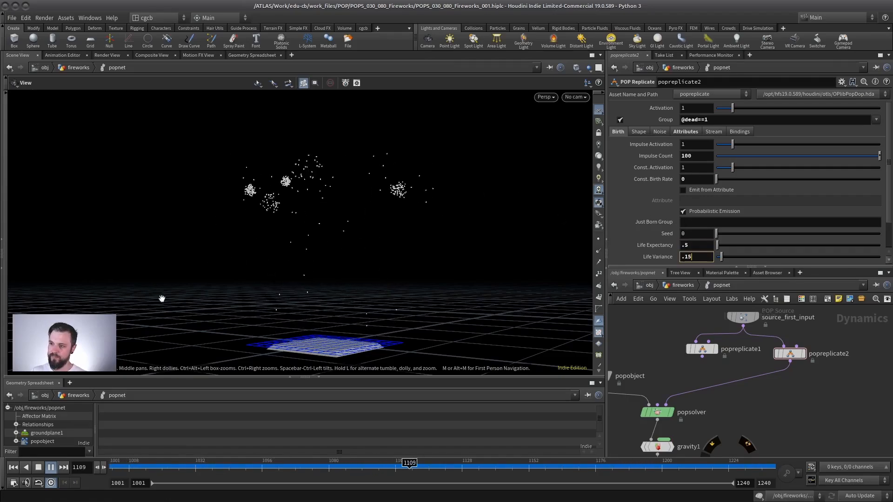
pyautogui.click(38, 468)
pyautogui.click(51, 469)
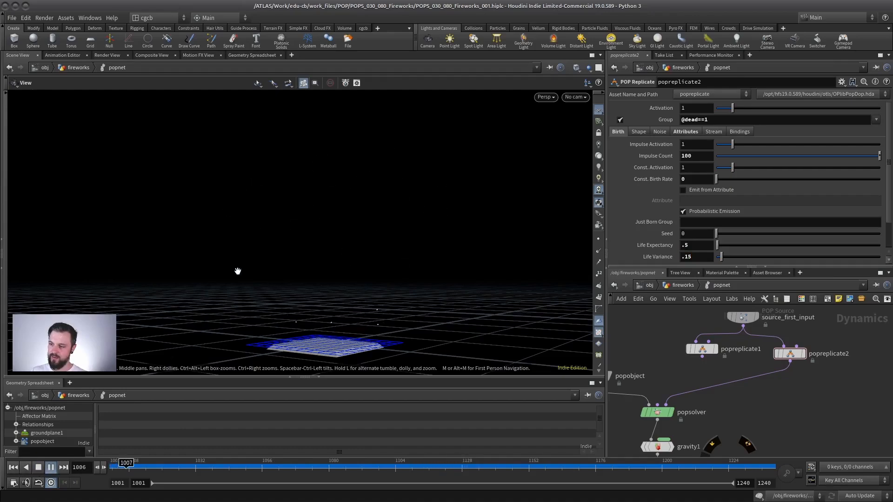
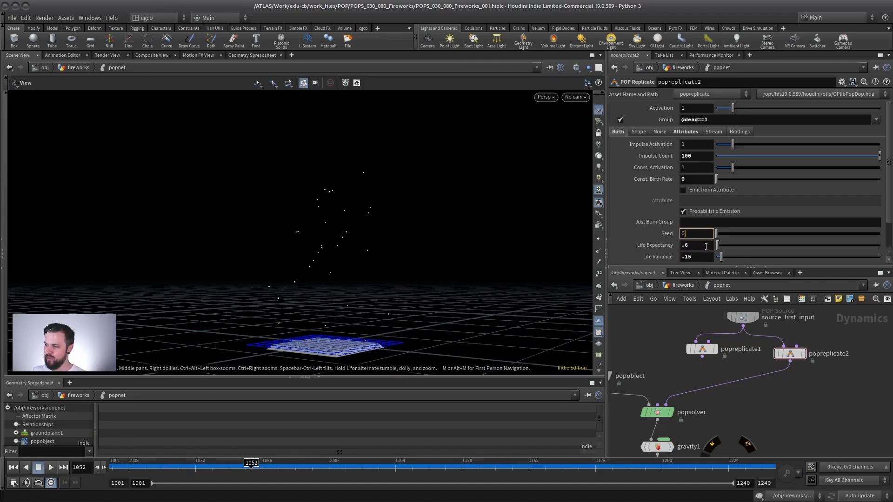
# Bring popreplicate2's Life Expectancy back to 0.5
pyautogui.press('Tab')
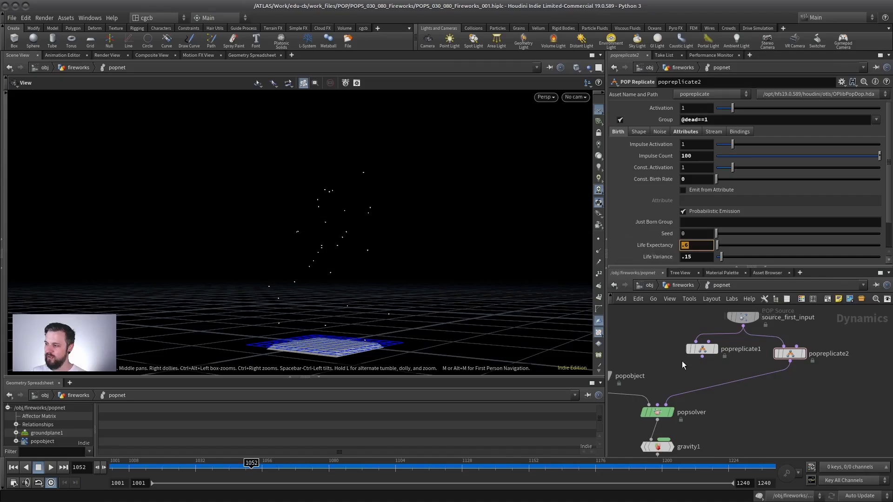
pyautogui.moveTo(667, 368); pyautogui.dragTo(702, 363, button='middle')
pyautogui.scroll(-1, 702, 363)
pyautogui.scroll(-2, 697, 352)
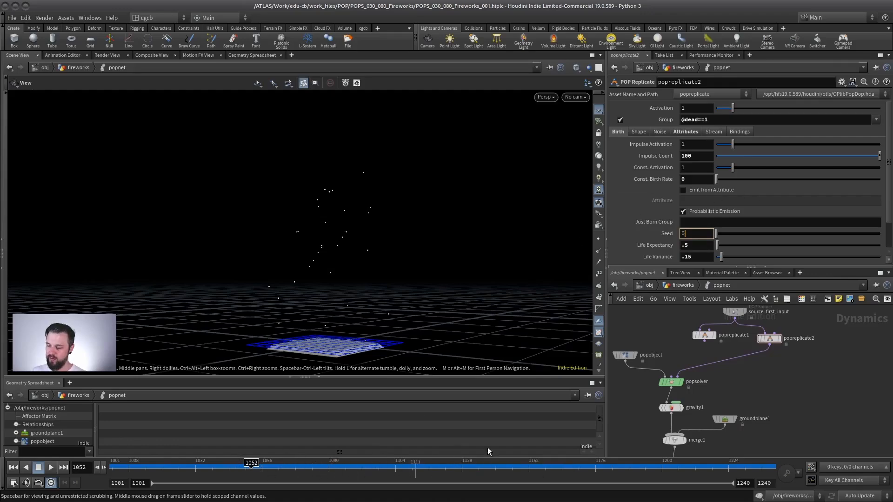
# Reset all simulations and play from the first frame, examining the bursts from several viewpoints
pyautogui.keyDown('ctrl'); pyautogui.click(760, 499); pyautogui.keyUp('ctrl')
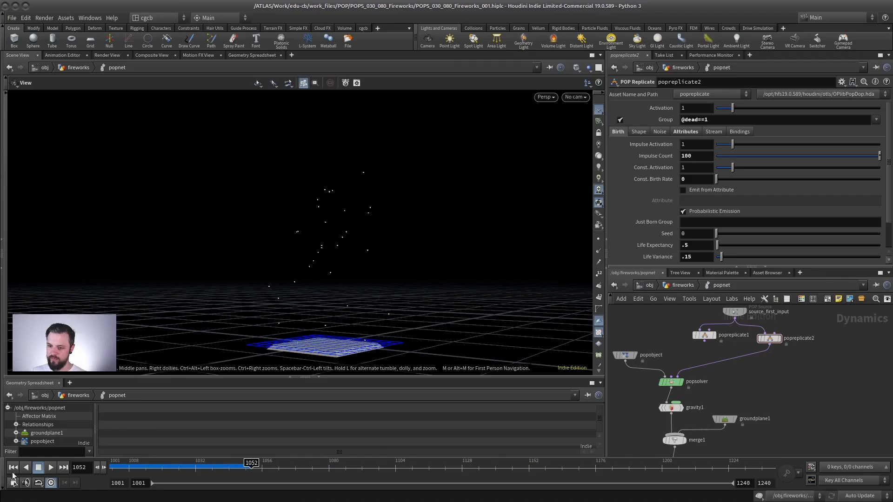
pyautogui.click(13, 468)
pyautogui.click(51, 468)
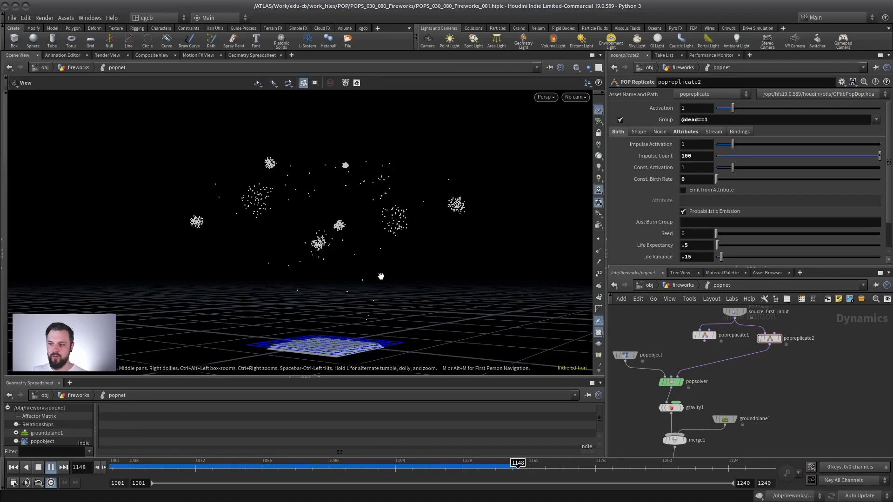
pyautogui.moveTo(381, 277); pyautogui.dragTo(446, 256)
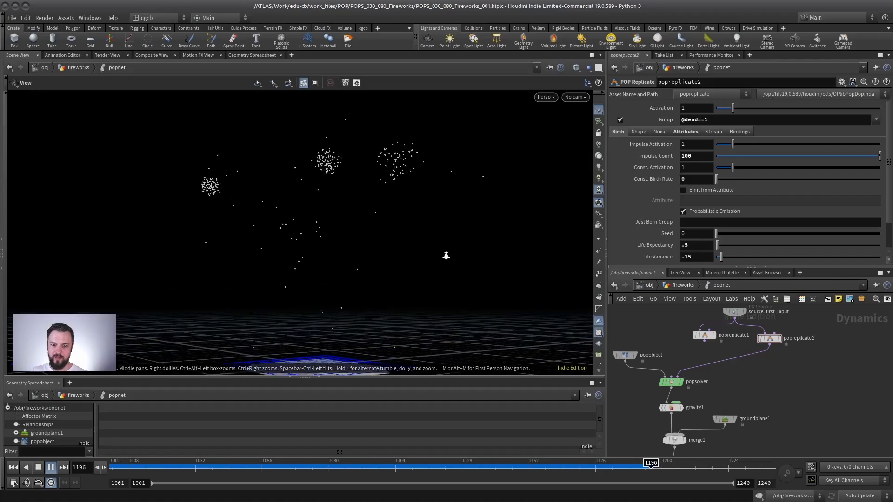
pyautogui.moveTo(446, 255); pyautogui.dragTo(379, 261, button='right')
pyautogui.moveTo(379, 261); pyautogui.dragTo(419, 261, button='middle')
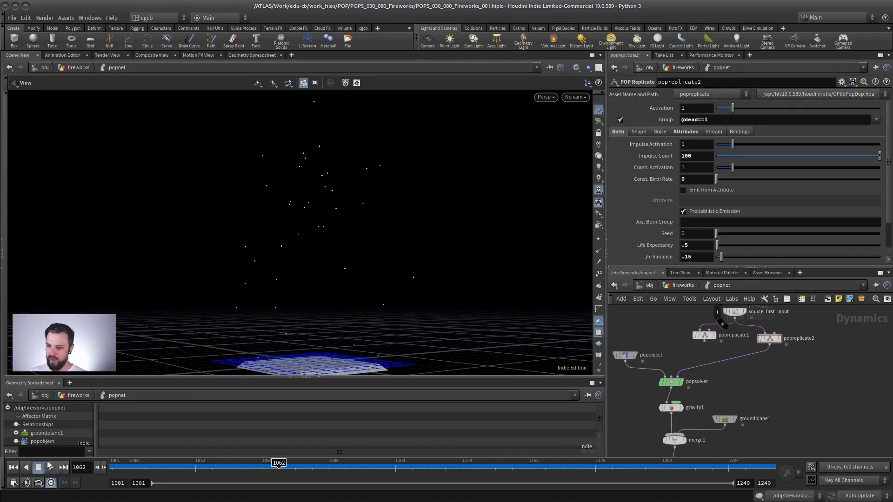
# Insert a Merge node between popreplicate2 and popsolver and connect popreplicate1's output into it
pyautogui.scroll(2, 728, 345)
pyautogui.moveTo(746, 267); pyautogui.dragTo(748, 166)
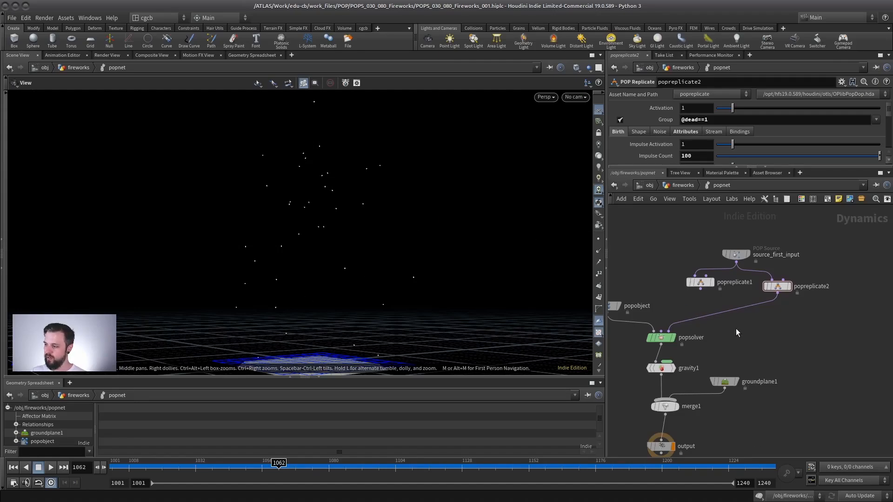
pyautogui.press('Tab')
pyautogui.write('merge')
pyautogui.press('Return')
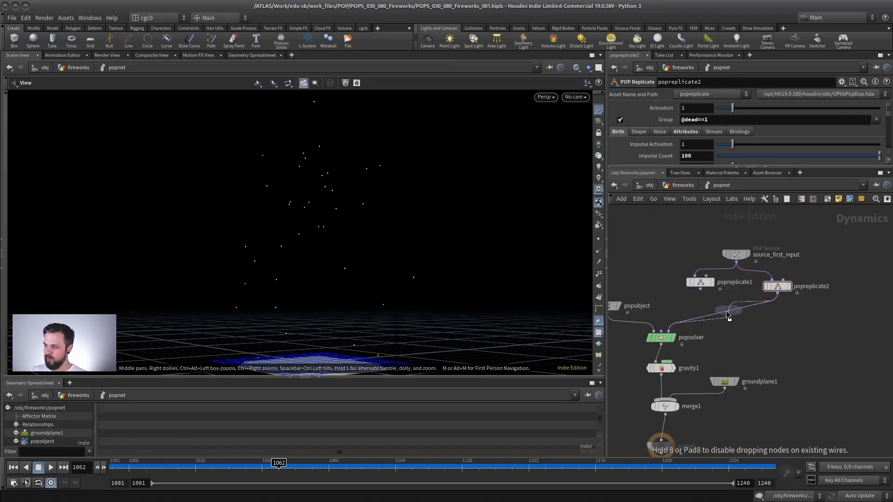
pyautogui.click(723, 313)
pyautogui.moveTo(700, 289); pyautogui.dragTo(732, 313)
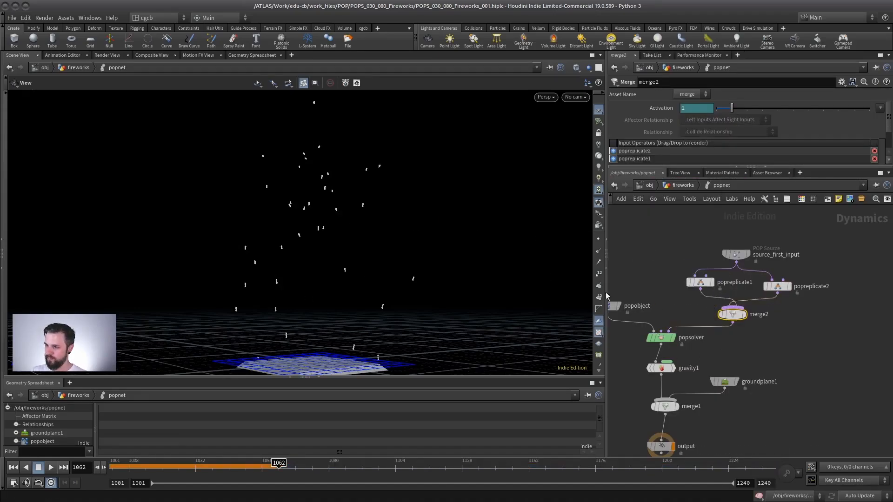
# Play the merged simulation from the first frame to examine the trails and explosions together
pyautogui.click(13, 468)
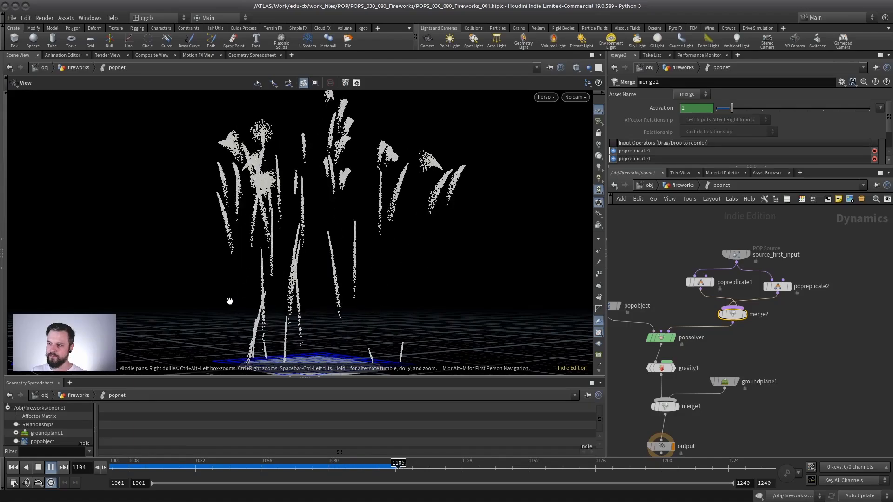
pyautogui.moveTo(231, 301); pyautogui.dragTo(349, 245)
pyautogui.moveTo(348, 245); pyautogui.dragTo(315, 240, button='right')
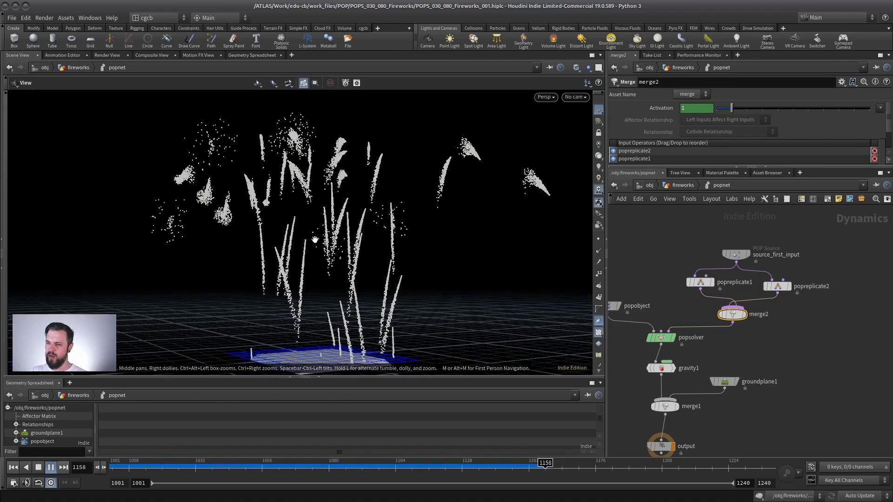
pyautogui.click(40, 467)
# Set popreplicate2's velocity Variance to 15 on all three axes
pyautogui.click(777, 286)
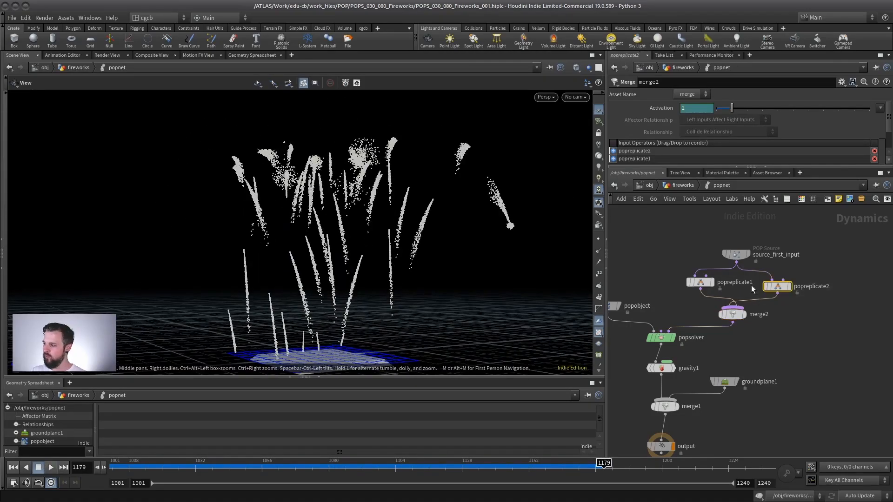
pyautogui.moveTo(750, 166); pyautogui.dragTo(749, 233)
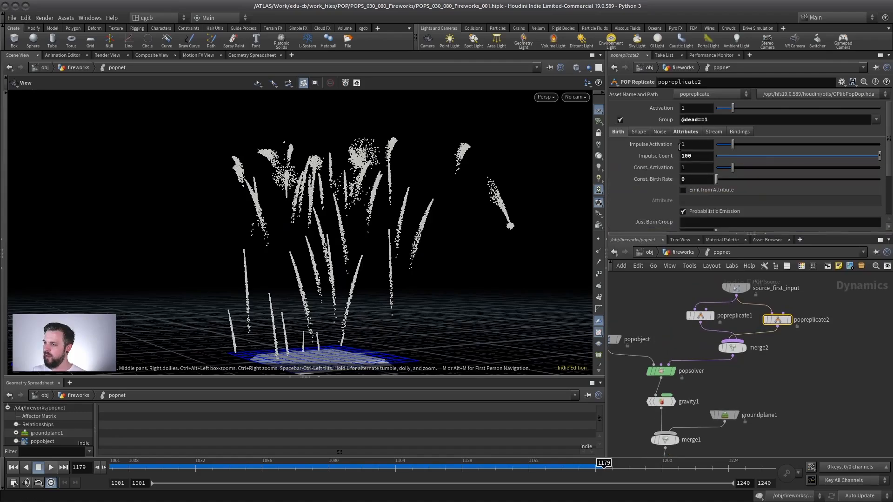
pyautogui.click(638, 132)
pyautogui.click(660, 131)
pyautogui.click(637, 132)
pyautogui.click(686, 132)
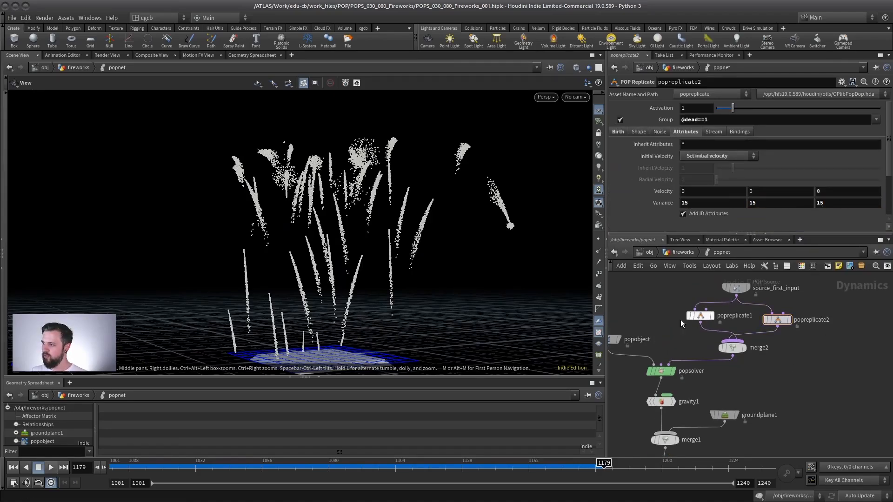
# Set popreplicate1's velocity Variance to 0.3 on the X and Z axes
pyautogui.moveTo(681, 324); pyautogui.dragTo(715, 322, button='middle')
pyautogui.moveTo(412, 205); pyautogui.dragTo(439, 201)
pyautogui.moveTo(718, 346); pyautogui.dragTo(715, 352, button='middle')
pyautogui.moveTo(728, 319); pyautogui.dragTo(719, 323)
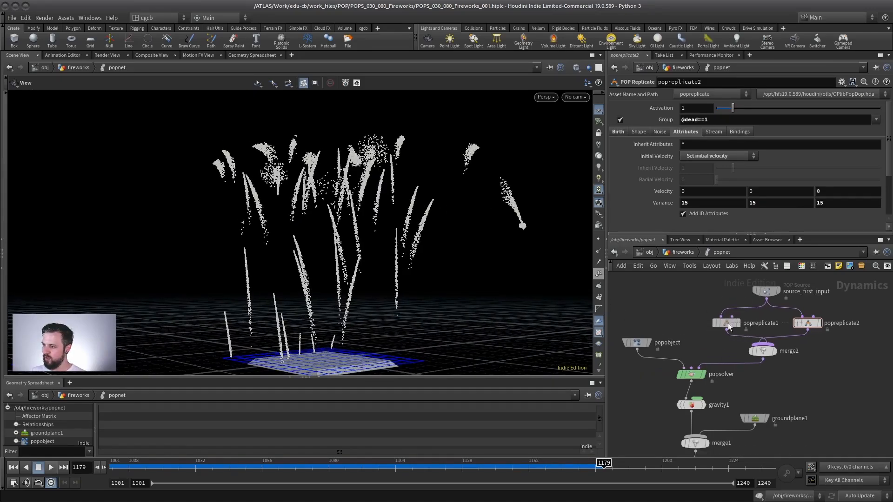
pyautogui.click(684, 132)
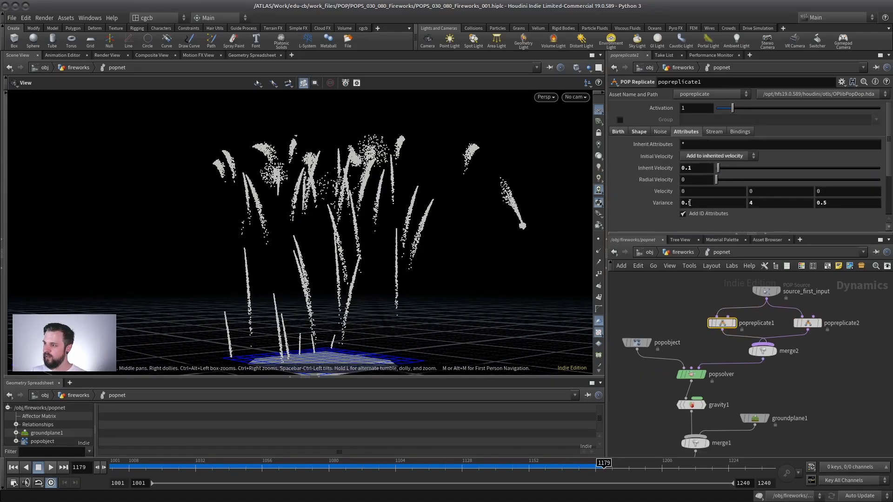
pyautogui.click(822, 203)
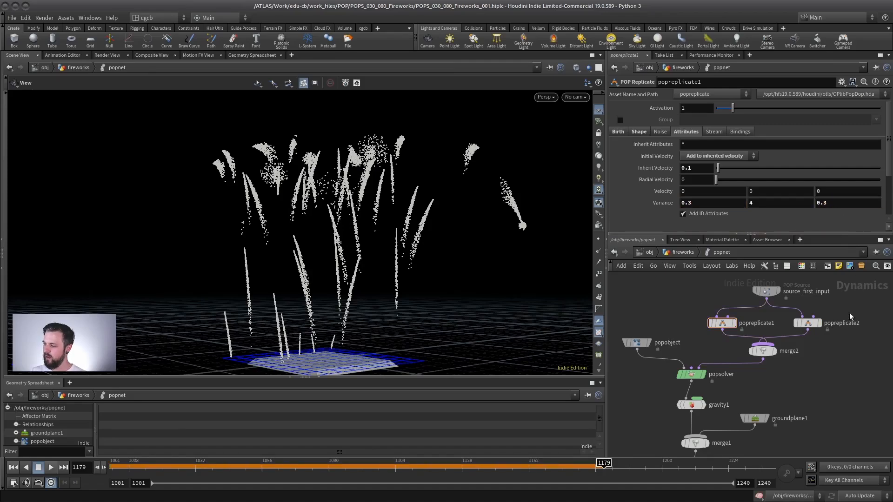
# Rename the popreplicate1 node as replicate_trail
pyautogui.scroll(2, 850, 317)
pyautogui.moveTo(846, 317); pyautogui.dragTo(799, 339, button='middle')
pyautogui.doubleClick(693, 345)
pyautogui.write('repl')
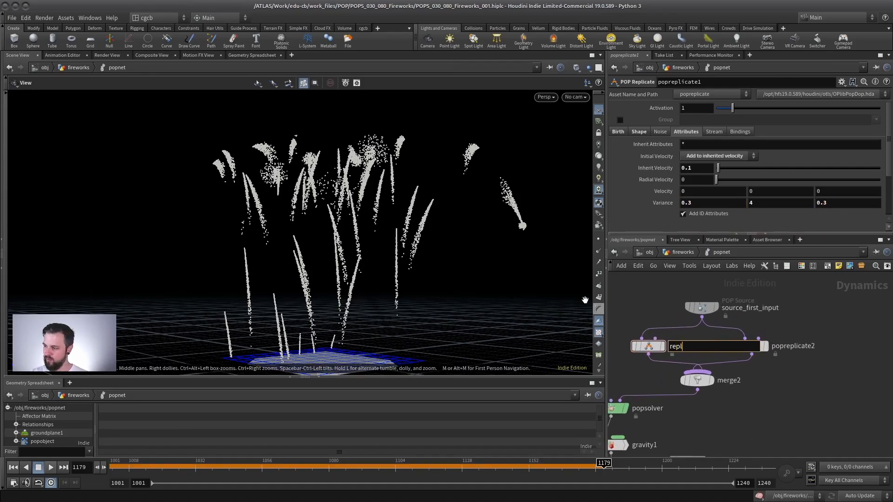
pyautogui.write('icate_trail')
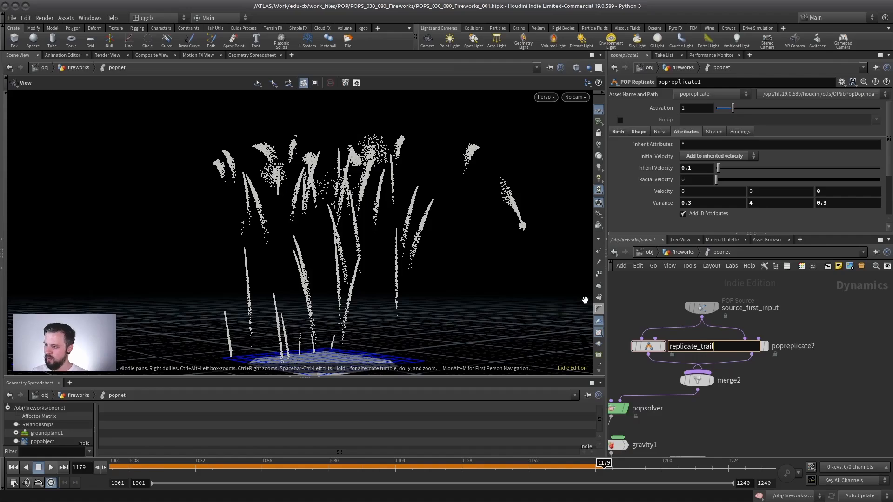
pyautogui.press('Return')
# Rename the popreplicate2 node as replicate_explosion and return the timeline to the first frame
pyautogui.doubleClick(793, 346)
pyautogui.write('replicate_explosion')
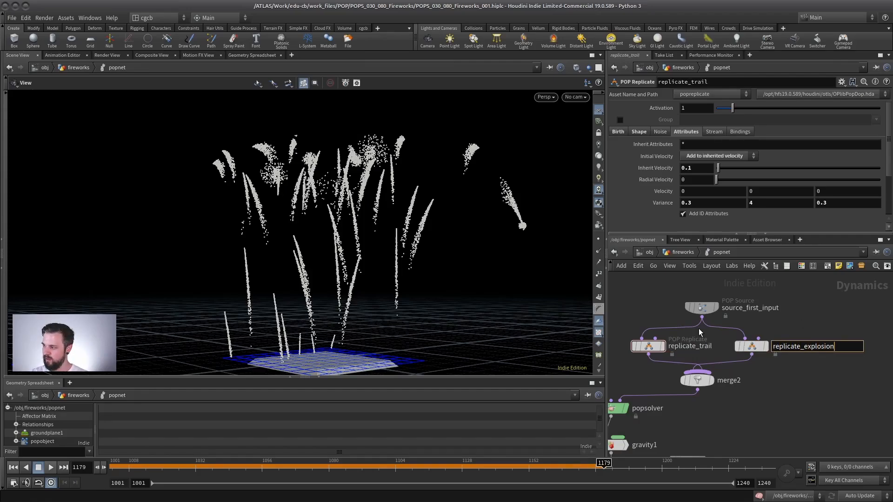
pyautogui.press('Return')
pyautogui.hotkey('ctrl', 'Up')
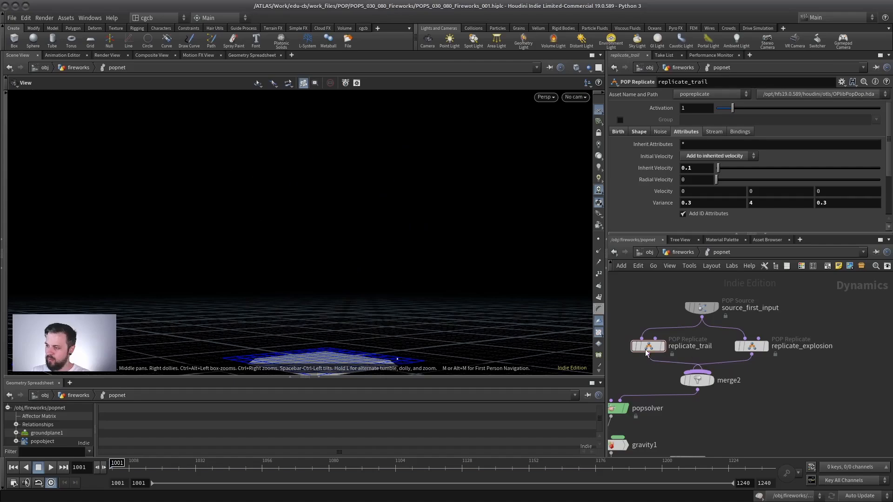
# Set the Impulse Count of replicate_explosion to 200
pyautogui.click(781, 339)
pyautogui.click(640, 133)
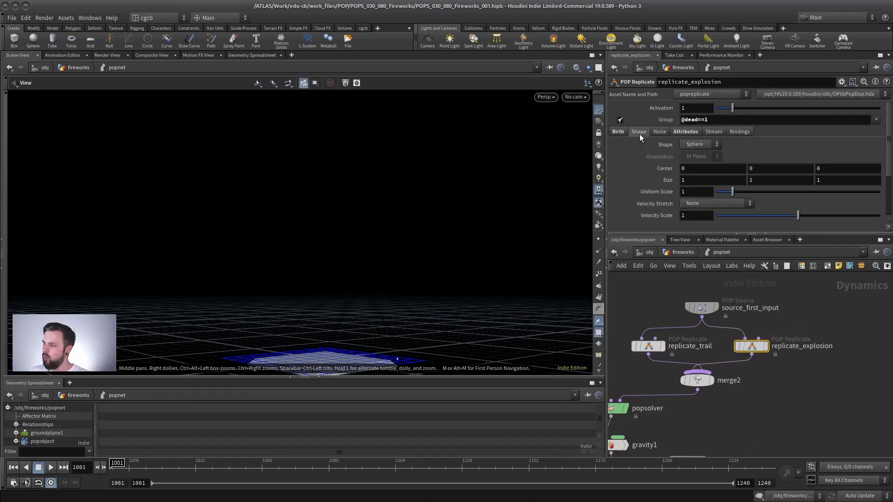
pyautogui.click(617, 133)
pyautogui.write('200')
pyautogui.press('Return')
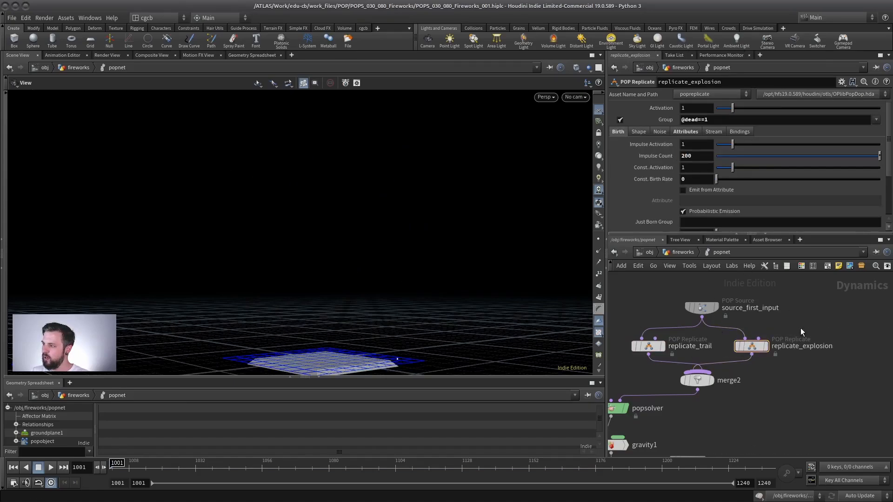
# Play the simulation to review the denser explosion bursts, and stop playback
pyautogui.press('h')
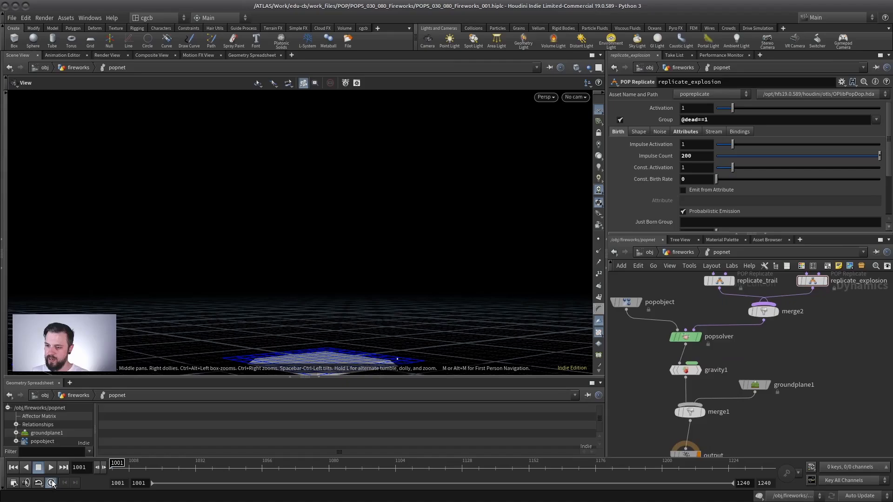
pyautogui.press('Up')
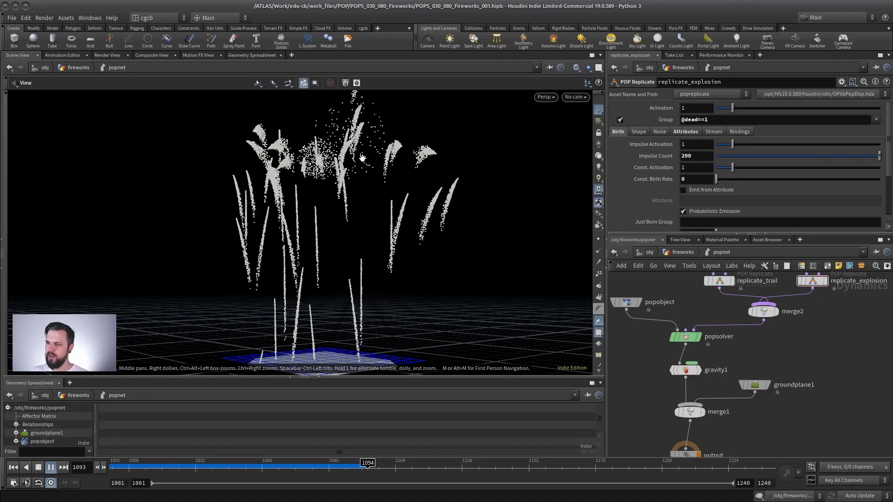
pyautogui.moveTo(325, 186); pyautogui.dragTo(346, 233)
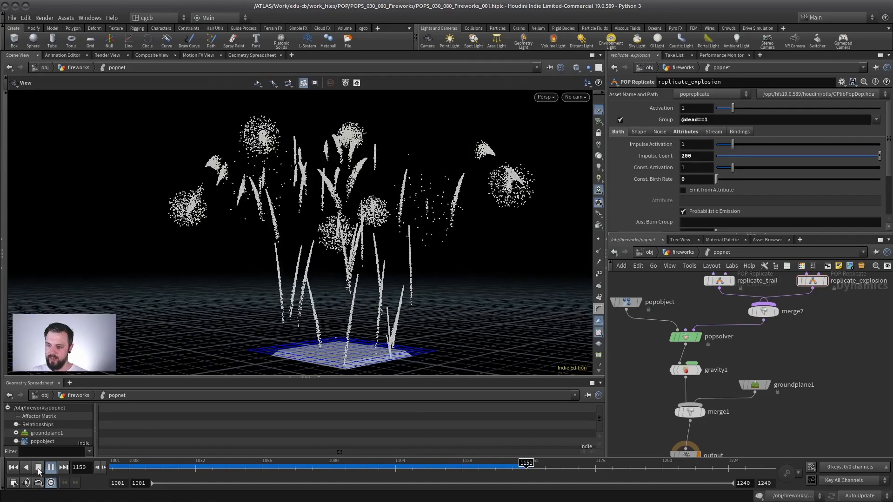
pyautogui.click(38, 467)
# Set the Life Expectancy of source_first_input to 3
pyautogui.moveTo(755, 285); pyautogui.dragTo(732, 353, button='middle')
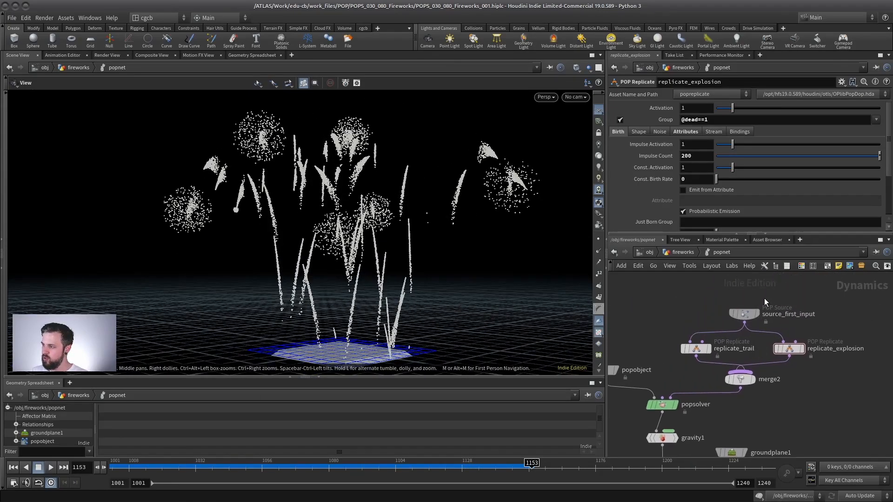
pyautogui.click(744, 314)
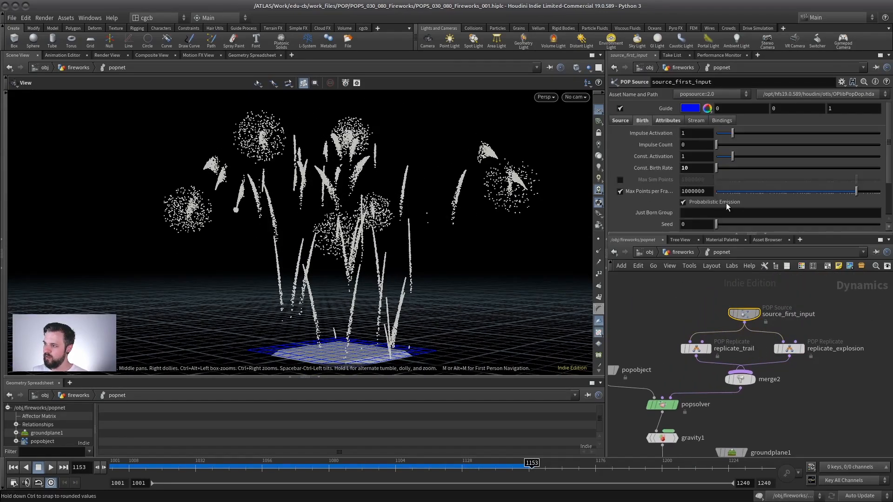
pyautogui.moveTo(726, 233); pyautogui.dragTo(719, 297)
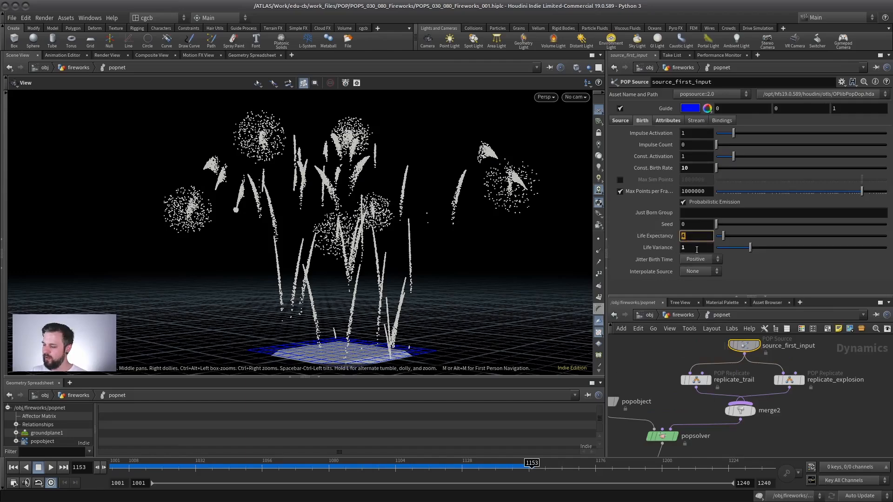
pyautogui.write('3')
pyautogui.press('Return')
# Replay the simulation from the first frame and inspect the explosions at frame 1113
pyautogui.click(13, 467)
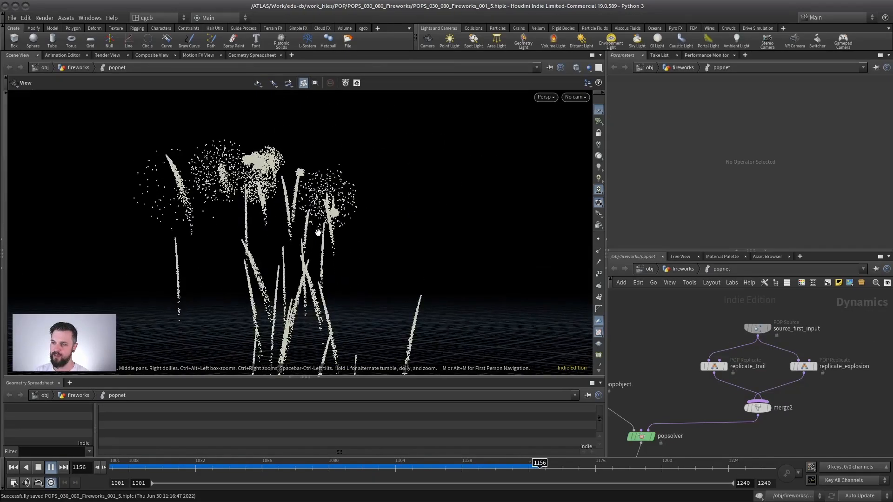
pyautogui.click(51, 467)
pyautogui.moveTo(324, 243); pyautogui.dragTo(350, 242)
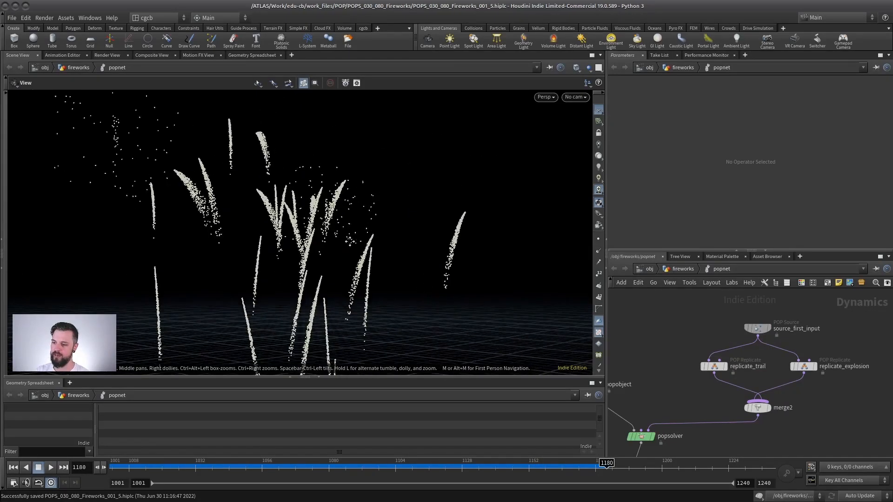
pyautogui.moveTo(350, 242); pyautogui.dragTo(260, 343, button='right')
pyautogui.moveTo(347, 463); pyautogui.dragTo(421, 465)
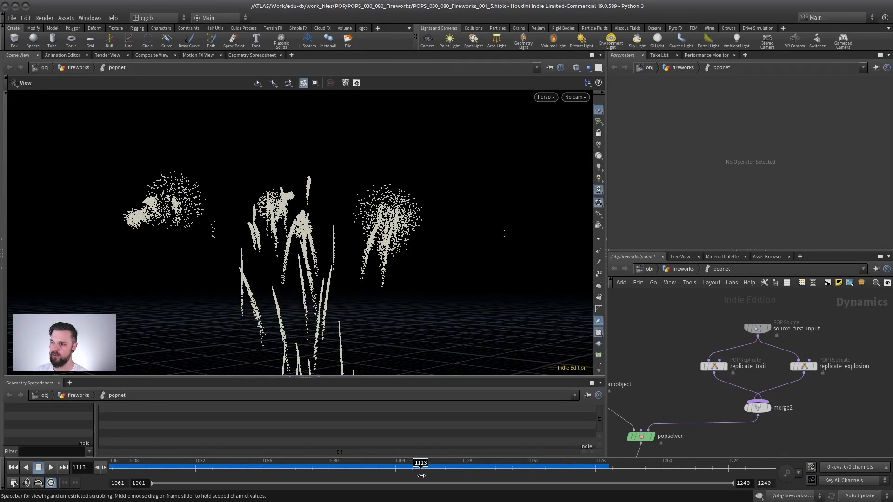
pyautogui.moveTo(280, 269); pyautogui.dragTo(290, 317)
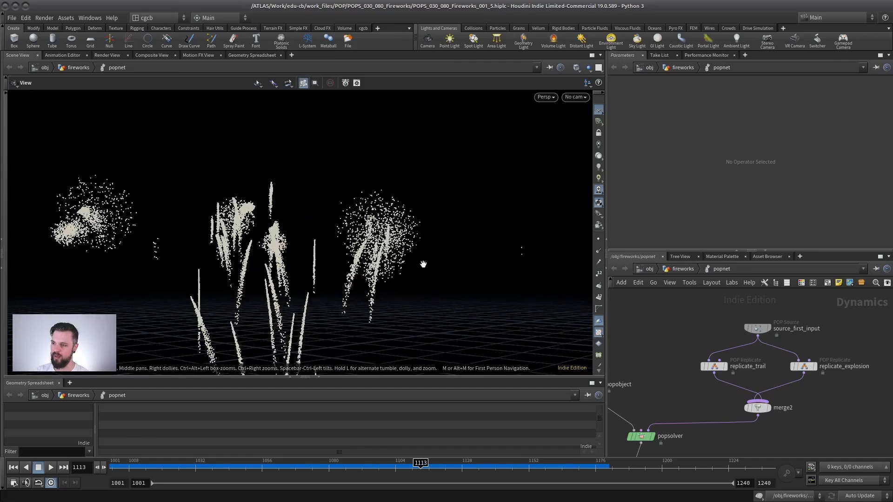
# Line up the replicate_trail and replicate_explosion nodes side by side in the network
pyautogui.scroll(3, 709, 362)
pyautogui.moveTo(651, 366); pyautogui.dragTo(637, 352)
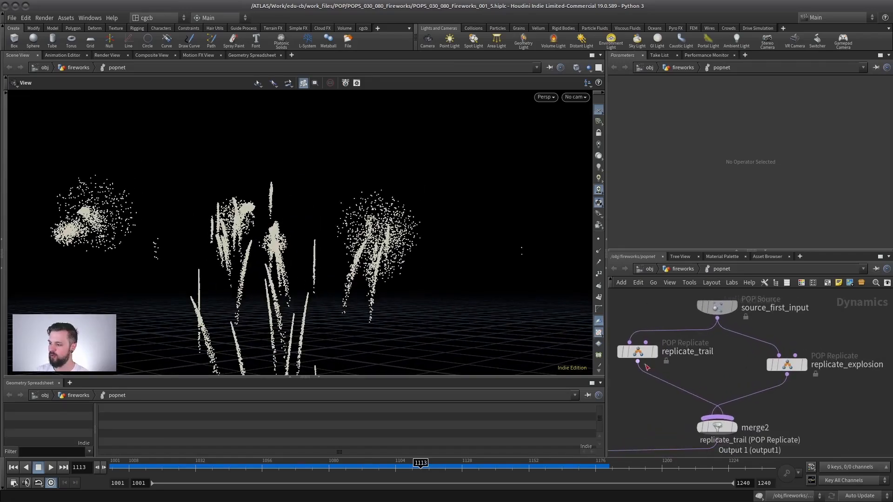
pyautogui.moveTo(787, 365); pyautogui.dragTo(783, 352)
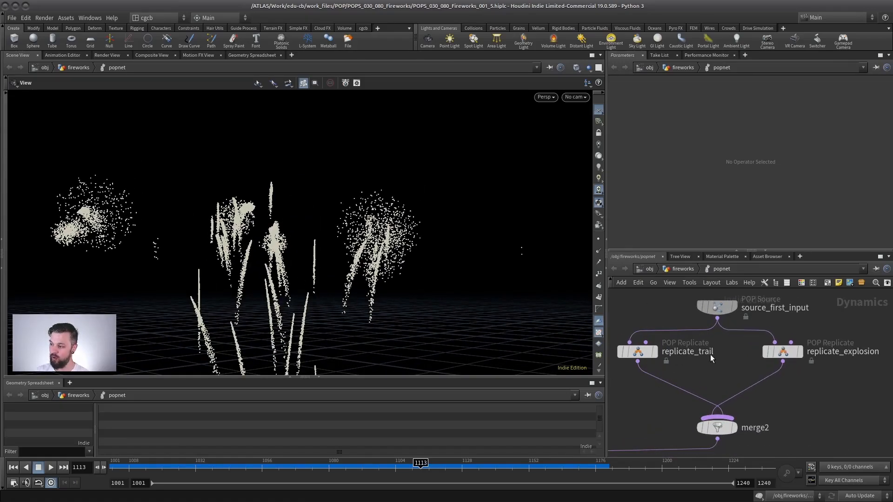
# Insert a POP Replicate node between replicate_explosion and merge2, placed directly below replicate_explosion
pyautogui.press('Tab')
pyautogui.write('rep')
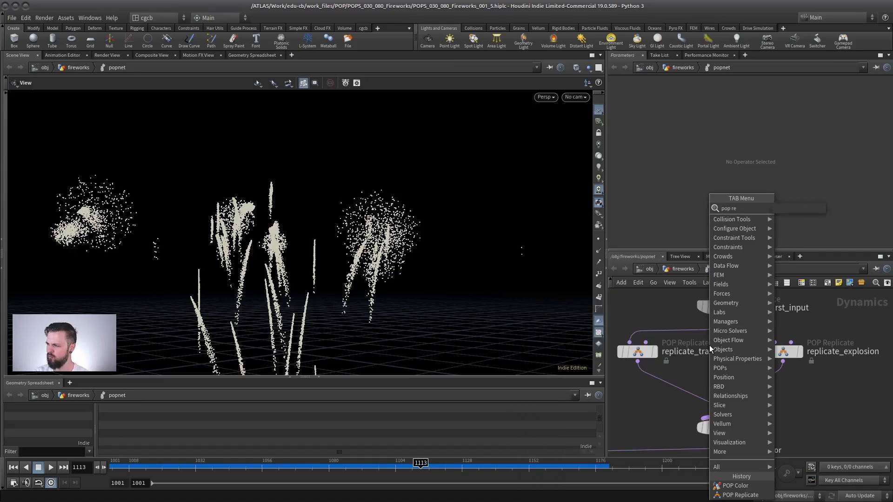
pyautogui.press('Return')
pyautogui.click(753, 389)
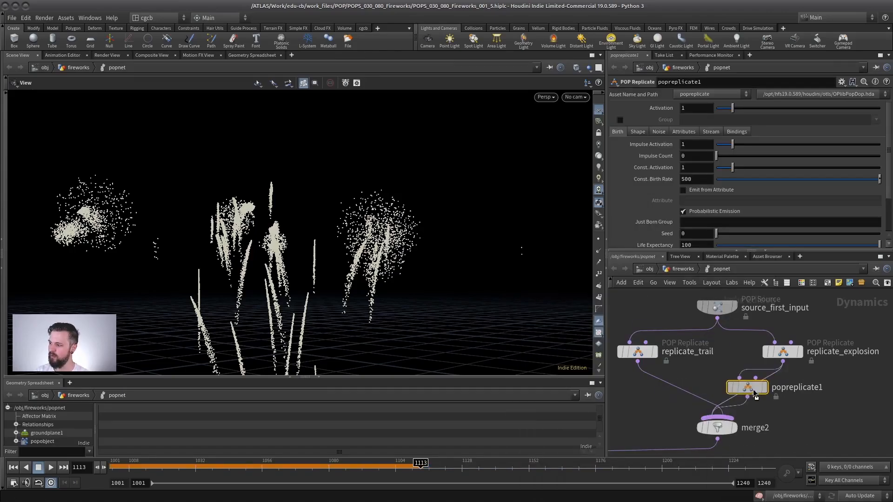
pyautogui.moveTo(754, 389); pyautogui.dragTo(786, 390)
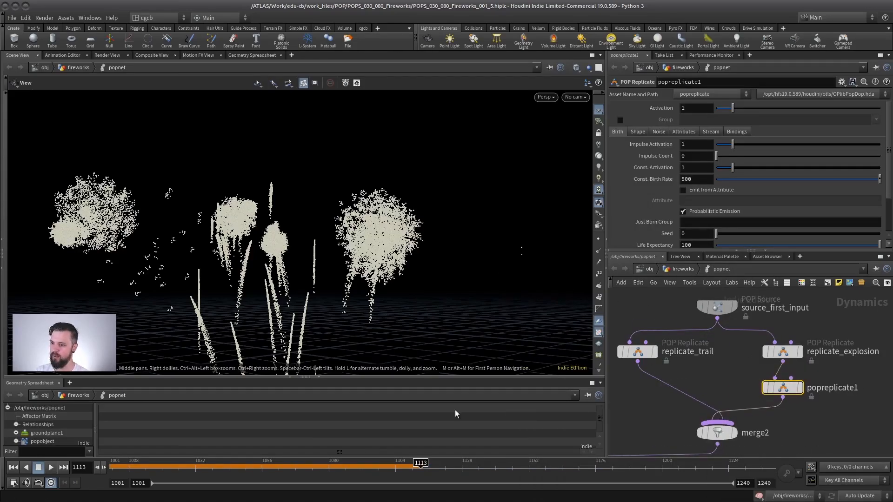
# Set popreplicate1's shape Uniform Scale to 0.2
pyautogui.moveTo(371, 292); pyautogui.dragTo(560, 216, button='right')
pyautogui.moveTo(560, 216); pyautogui.dragTo(343, 202)
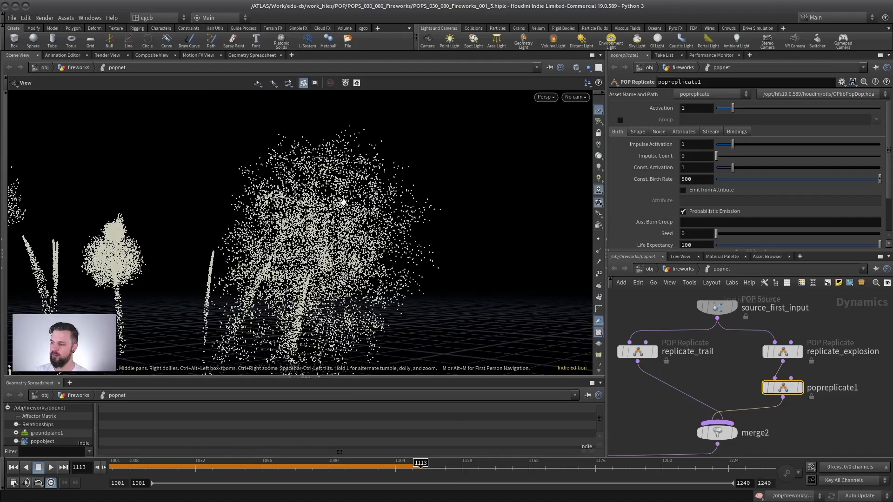
pyautogui.click(638, 131)
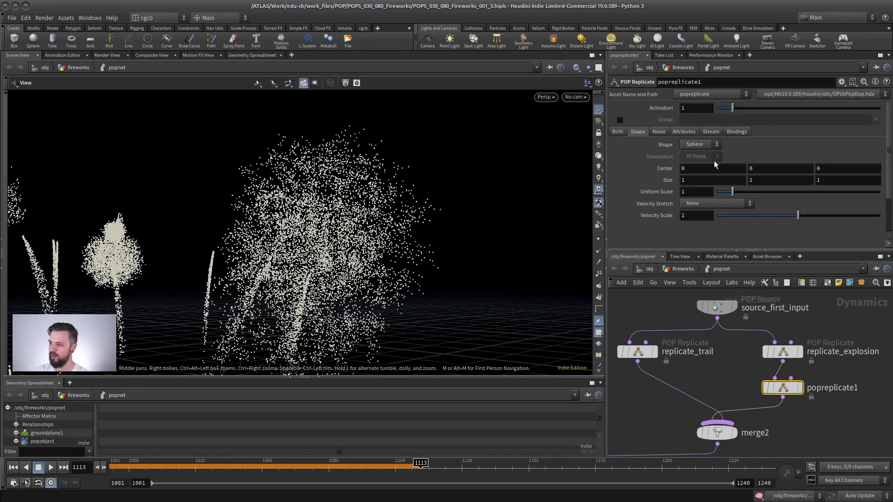
pyautogui.moveTo(730, 195); pyautogui.dragTo(717, 198)
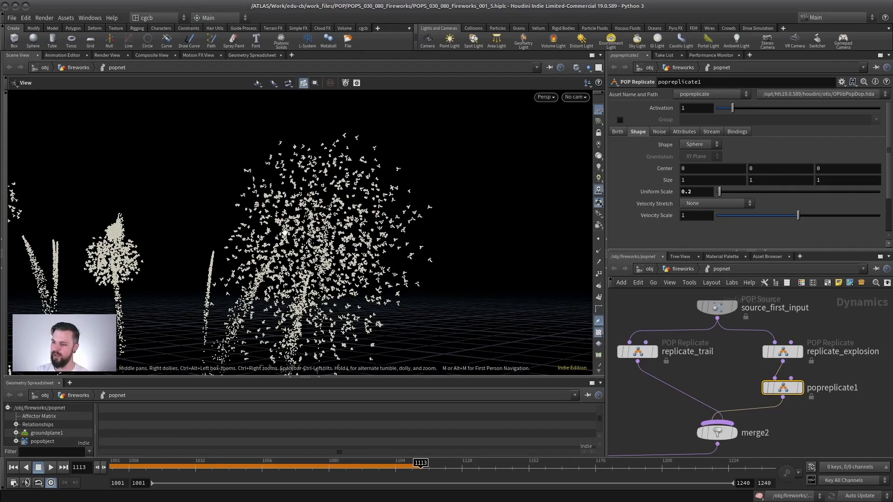
# Switch popreplicate1's Initial Velocity to Set initial velocity and set its velocity Variance to 0 on all three axes
pyautogui.click(685, 132)
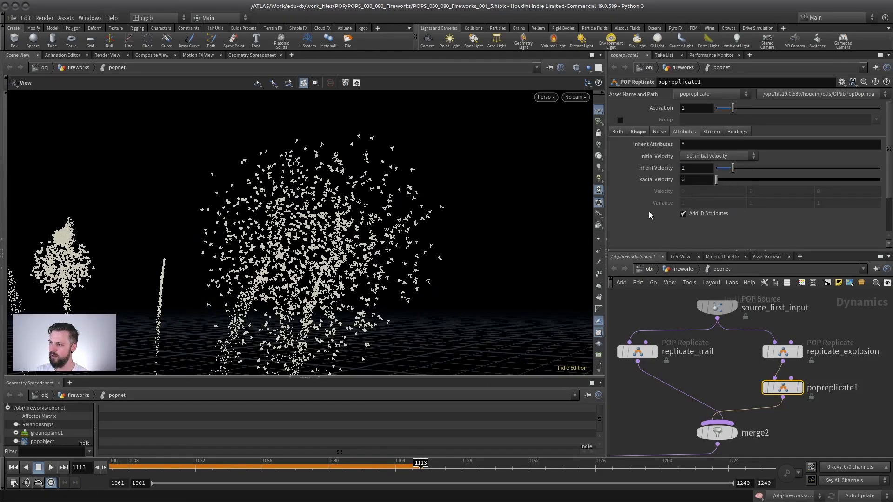
pyautogui.click(709, 184)
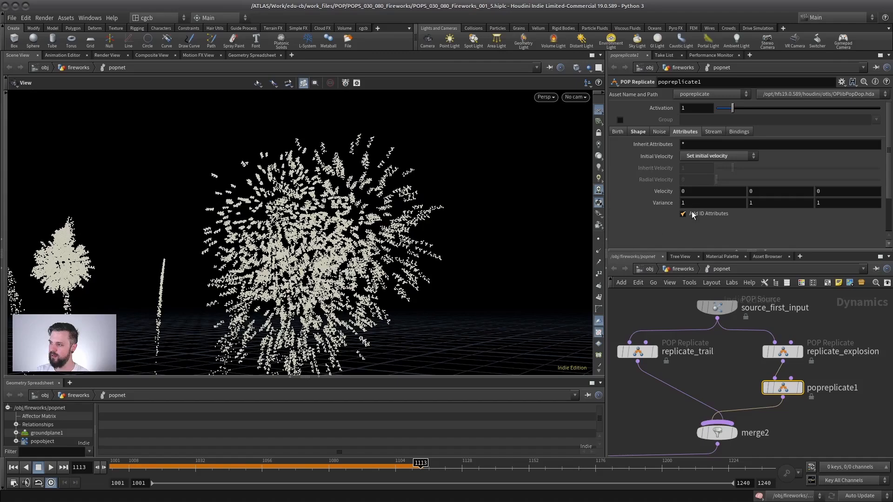
pyautogui.press('Tab')
pyautogui.write('0')
pyautogui.press('Tab')
pyautogui.write('0')
pyautogui.click(772, 190)
# Replay the simulation from the first frame to frame 1087 and examine the explosion trails up close
pyautogui.scroll(-3, 467, 187)
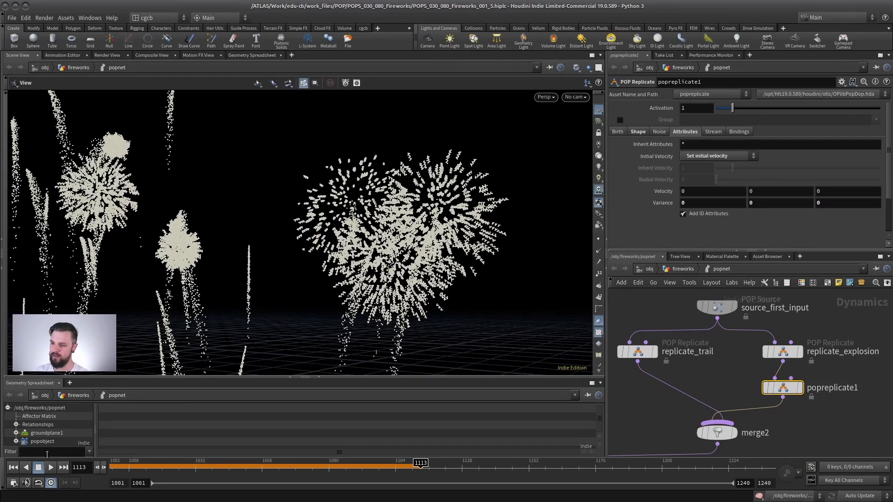
pyautogui.click(13, 467)
pyautogui.click(50, 467)
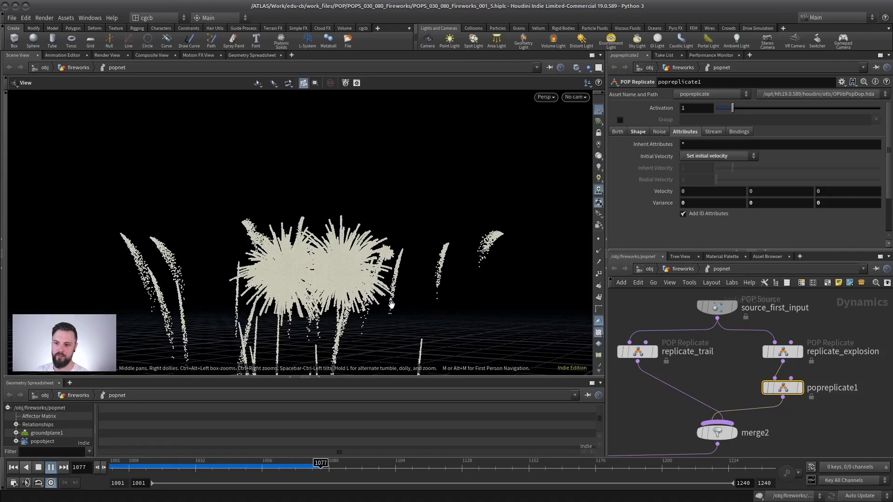
pyautogui.click(39, 467)
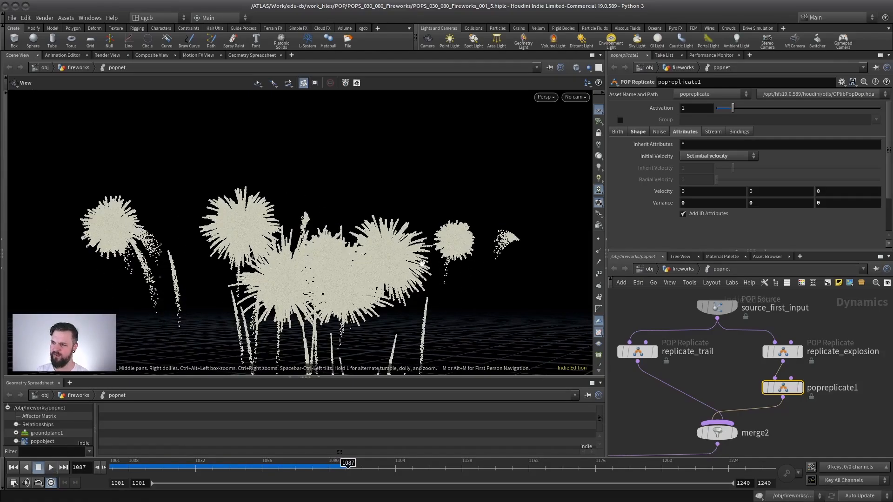
pyautogui.scroll(3, 436, 256)
pyautogui.scroll(10, 437, 256)
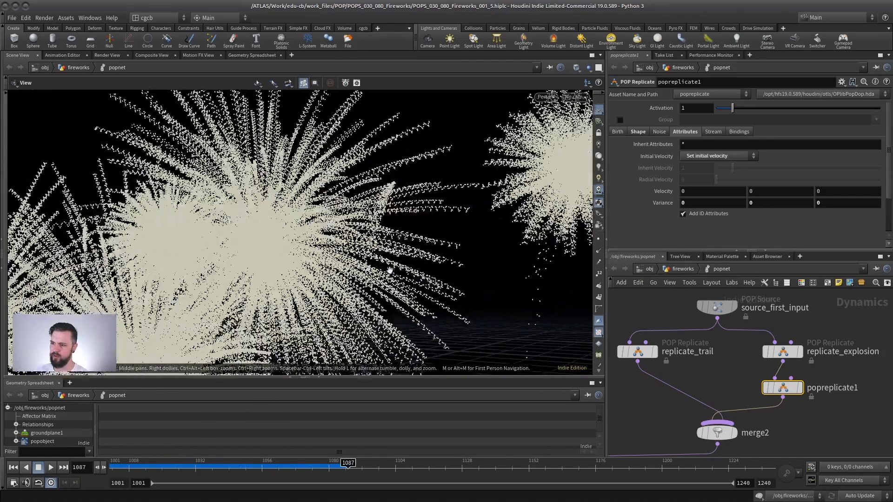
pyautogui.moveTo(371, 277); pyautogui.dragTo(326, 276, button='right')
pyautogui.moveTo(325, 277)
pyautogui.mouseDown()
pyautogui.moveTo(358, 272)
pyautogui.moveTo(342, 277)
pyautogui.mouseUp()
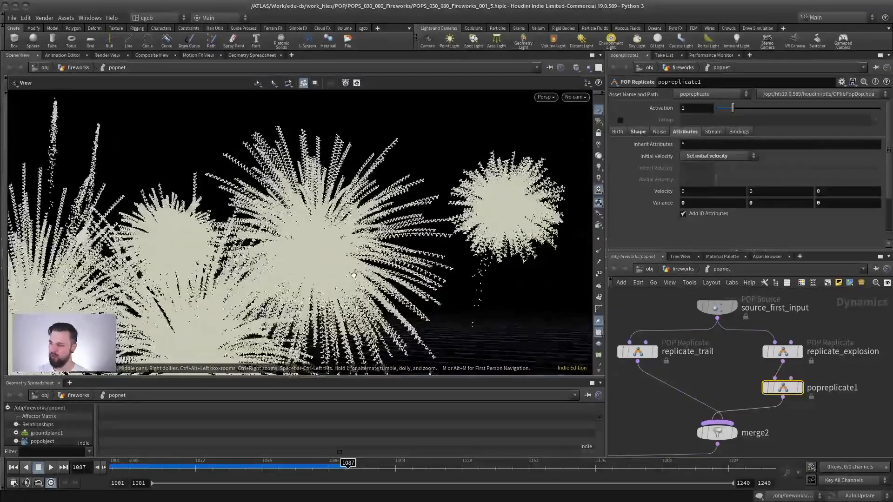
# Set popreplicate1's Const. Birth Rate to 200
pyautogui.click(638, 132)
pyautogui.click(675, 132)
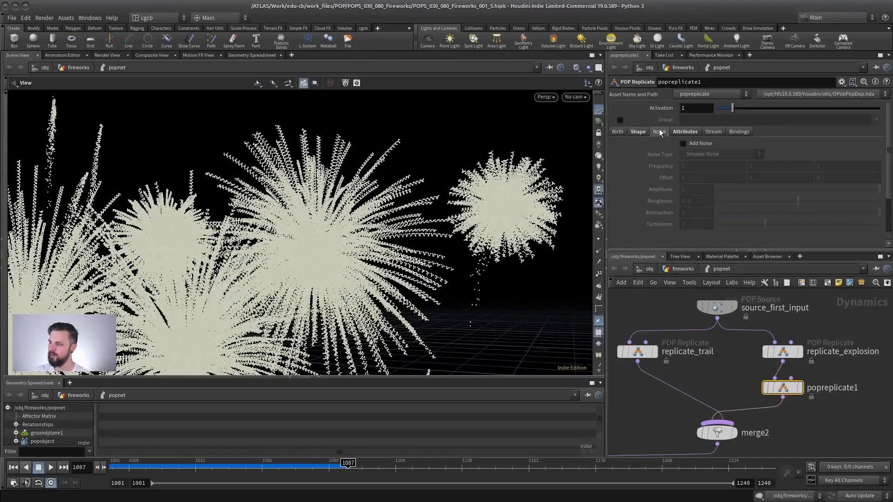
pyautogui.press('Return')
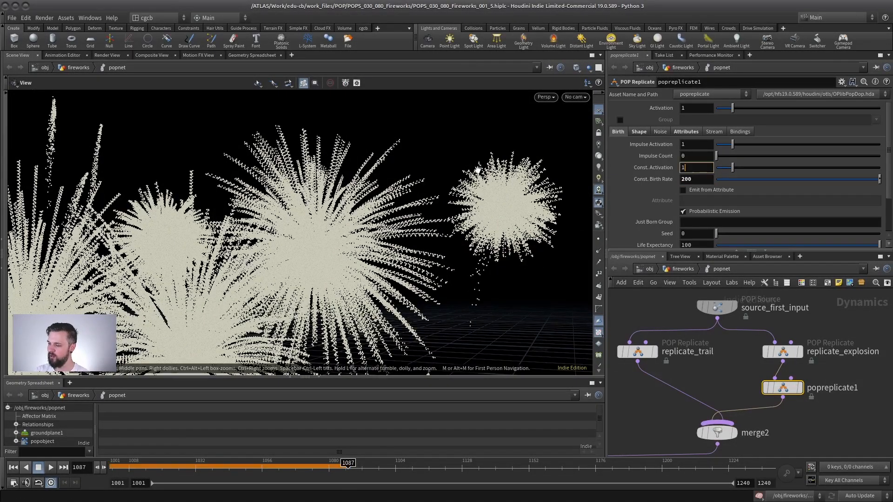
pyautogui.moveTo(332, 221); pyautogui.dragTo(421, 204, button='right')
pyautogui.moveTo(421, 204)
pyautogui.mouseDown()
pyautogui.moveTo(419, 175)
pyautogui.moveTo(393, 237)
pyautogui.moveTo(401, 212)
pyautogui.moveTo(429, 213)
pyautogui.mouseUp()
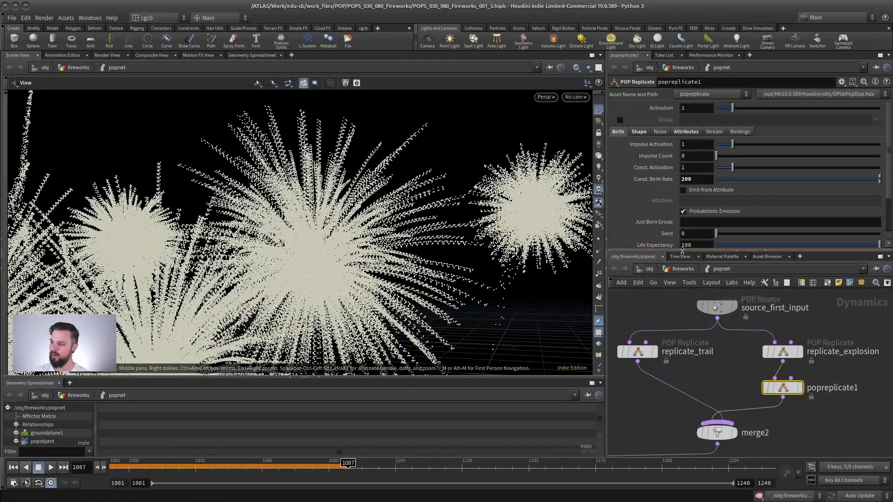
# Replay the simulation from the first frame, then examine the thinner explosion trails at frame 1070
pyautogui.moveTo(693, 250); pyautogui.dragTo(694, 324)
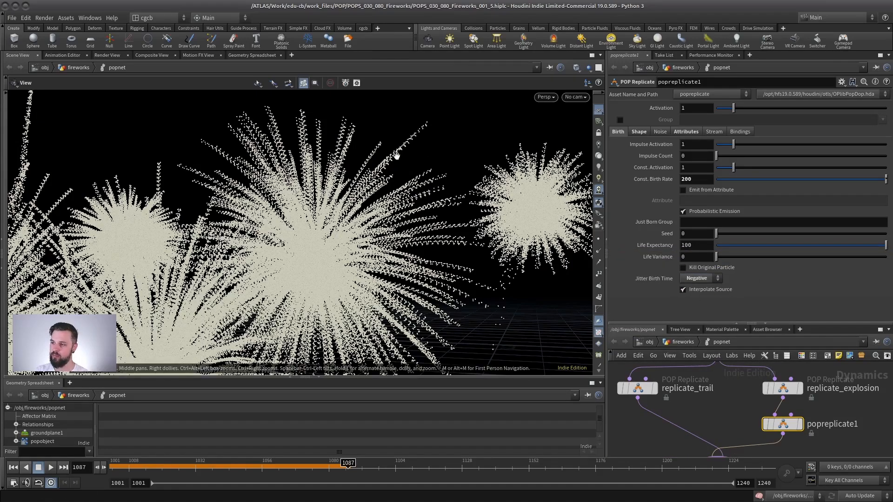
pyautogui.click(13, 467)
pyautogui.click(50, 468)
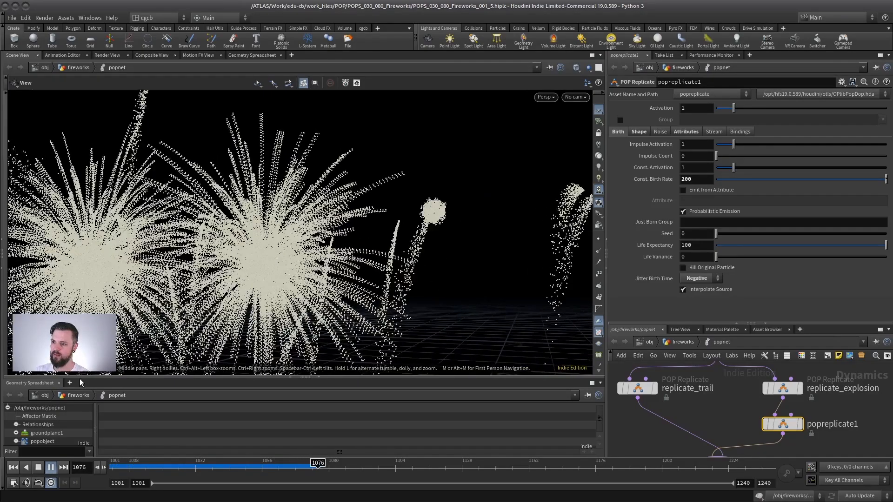
pyautogui.click(51, 468)
pyautogui.moveTo(325, 467); pyautogui.dragTo(302, 467)
pyautogui.moveTo(342, 189); pyautogui.dragTo(257, 207)
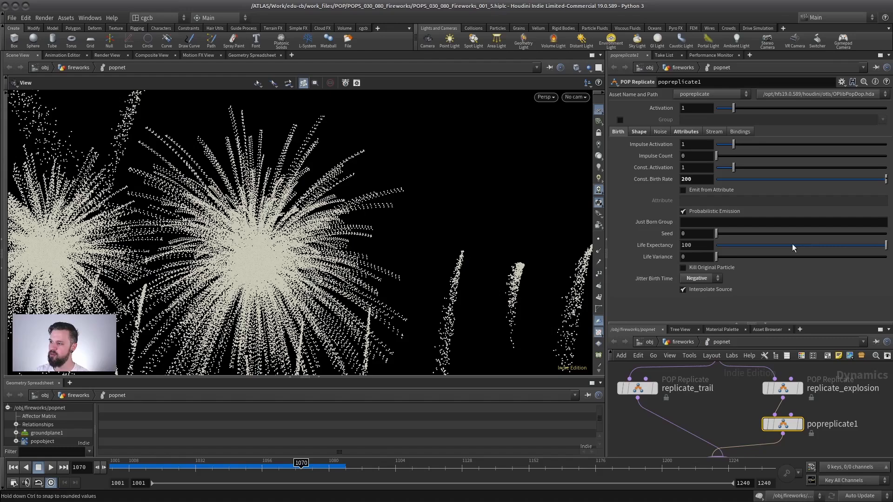
# Make popreplicate1's Seed vary per frame with the expression $FF
pyautogui.moveTo(667, 236); pyautogui.dragTo(748, 233)
pyautogui.click(696, 233)
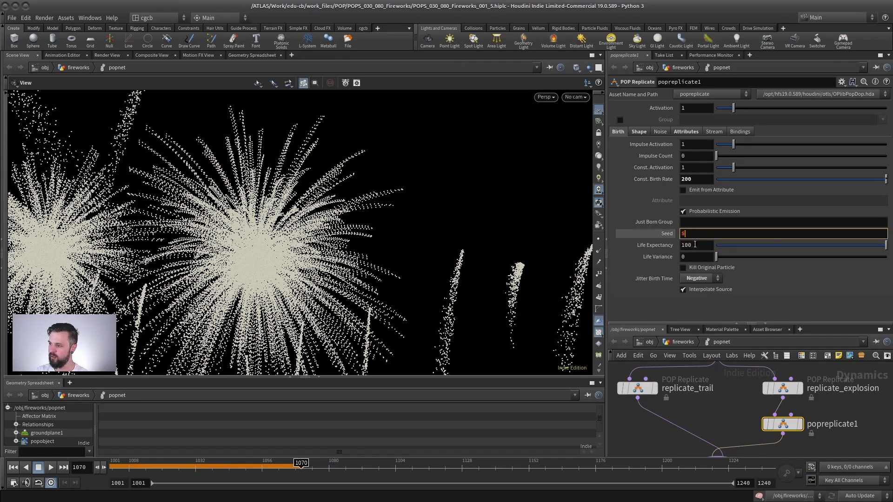
pyautogui.write('$')
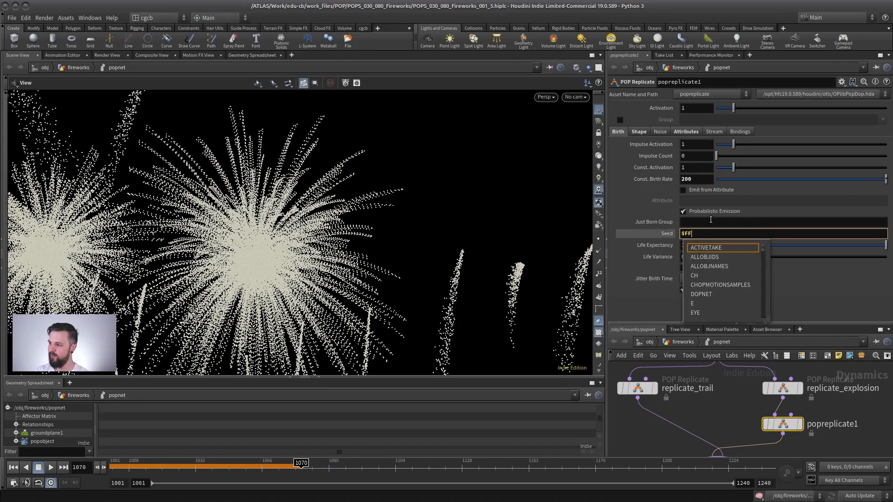
pyautogui.write('FF')
pyautogui.click(710, 221)
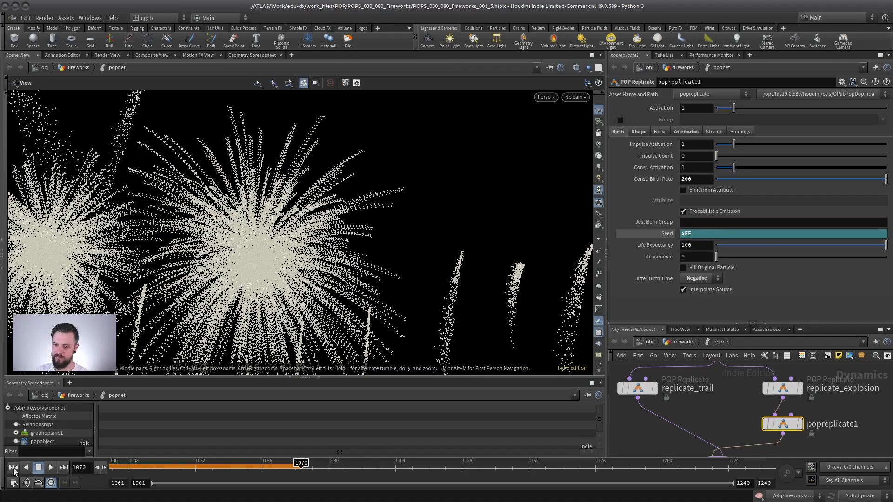
# Replay the simulation from the first frame to frame 1105 and examine the explosion trails from farther away
pyautogui.click(13, 469)
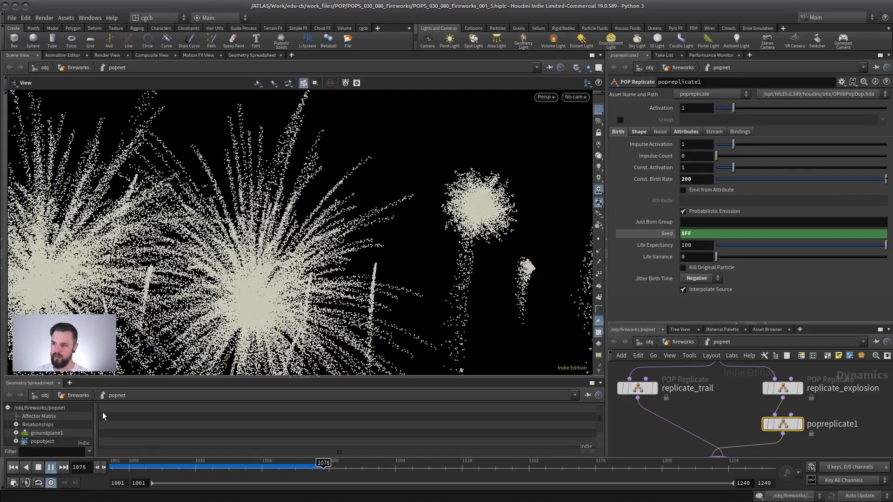
pyautogui.moveTo(133, 264); pyautogui.dragTo(414, 253)
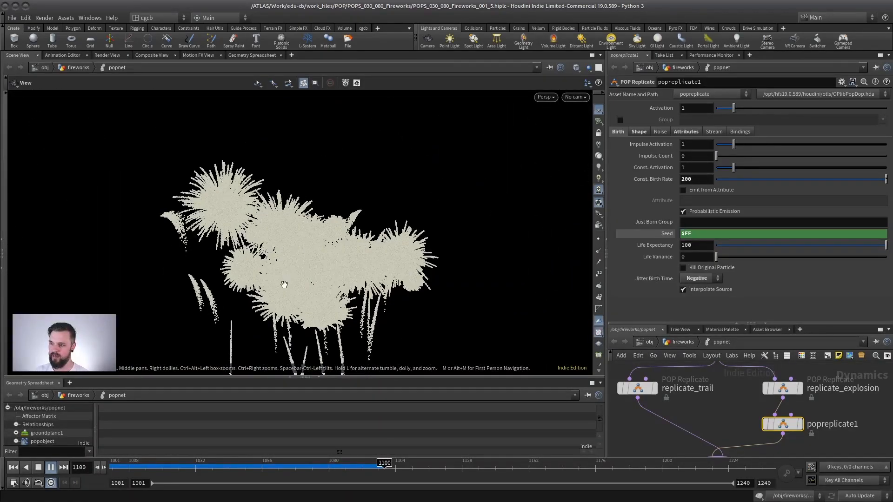
pyautogui.click(38, 467)
pyautogui.scroll(3, 391, 248)
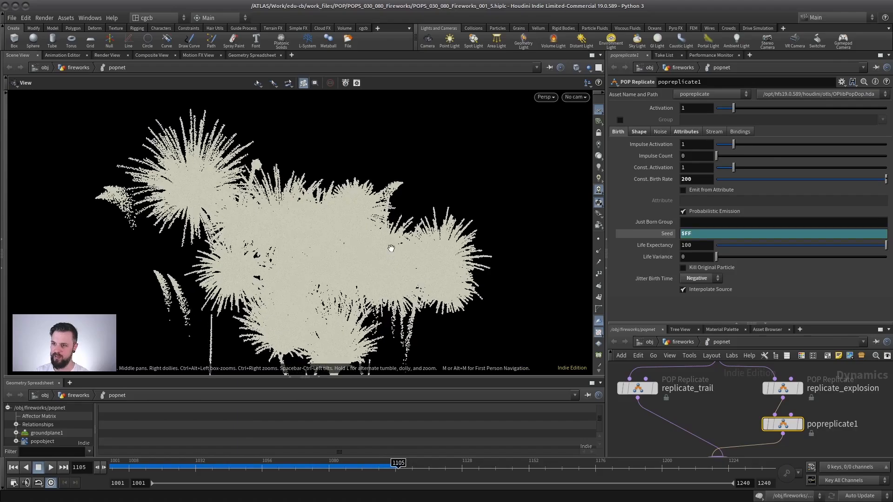
# Set popreplicate1's Const. Birth Rate to 100
pyautogui.click(688, 131)
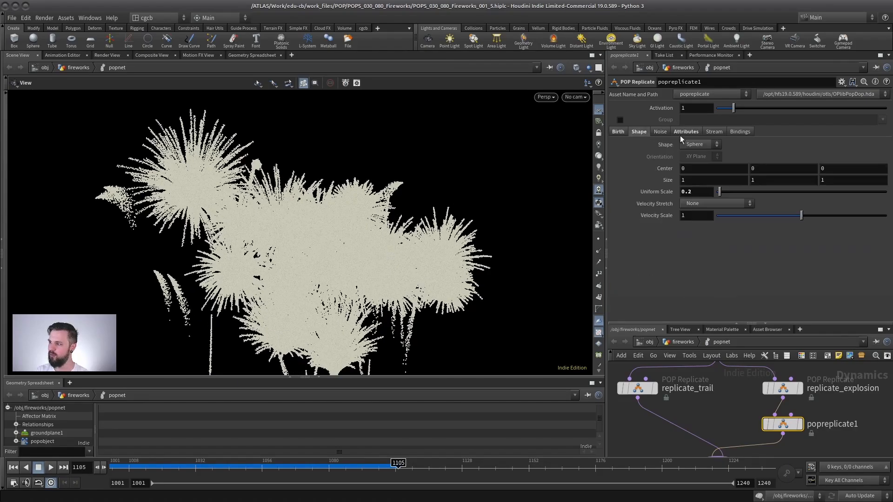
pyautogui.click(632, 132)
pyautogui.click(698, 170)
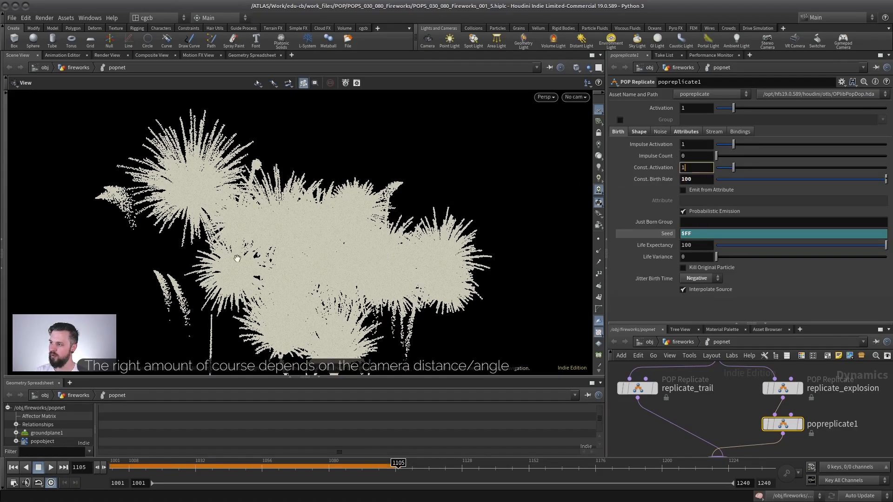
# Continue the simulation to frame 1118 and examine the overlapping bursts and their trails
pyautogui.scroll(2, 333, 259)
pyautogui.scroll(-2, 333, 259)
pyautogui.moveTo(232, 299); pyautogui.dragTo(253, 243, button='middle')
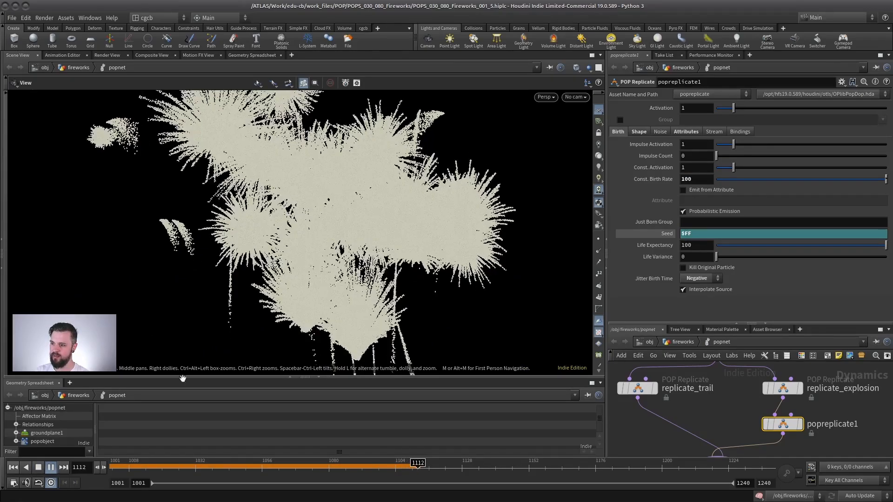
pyautogui.click(39, 468)
pyautogui.moveTo(431, 293); pyautogui.dragTo(373, 230)
pyautogui.moveTo(387, 285); pyautogui.dragTo(402, 249)
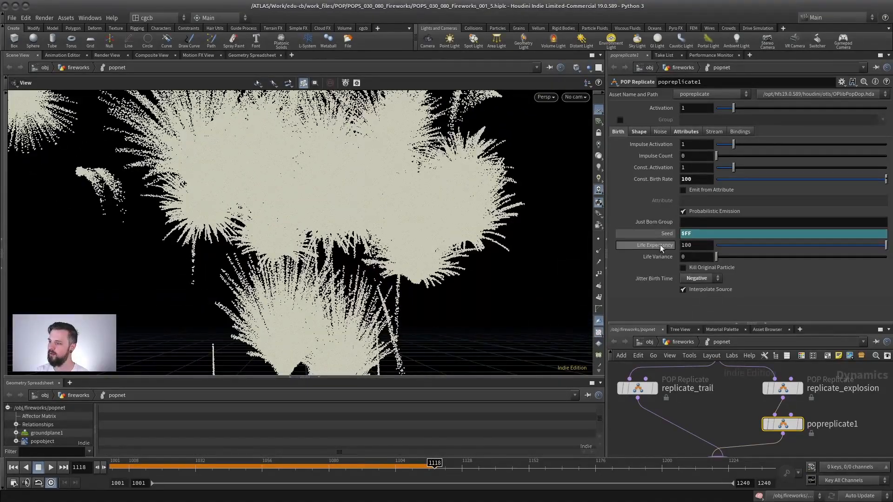
# Set popreplicate1's Life Expectancy to 0.5 and its Life Variance to 0.25
pyautogui.write('.5')
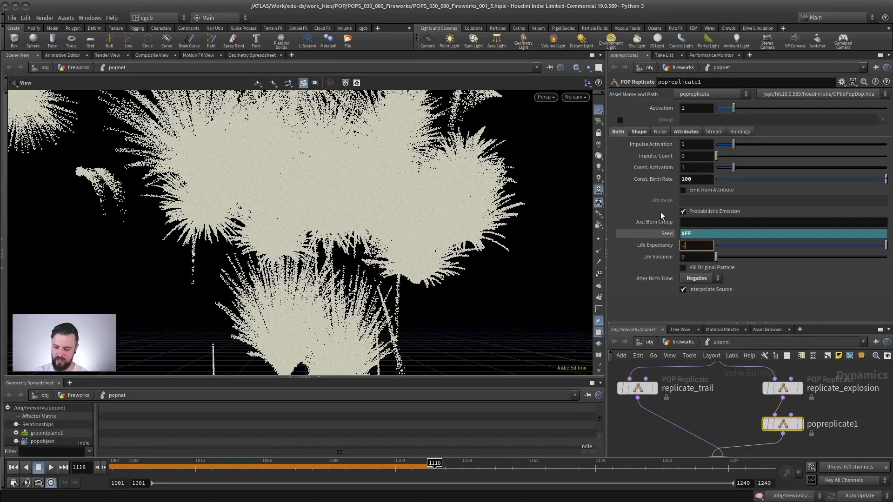
pyautogui.press('Tab')
pyautogui.write('.25')
pyautogui.press('Return')
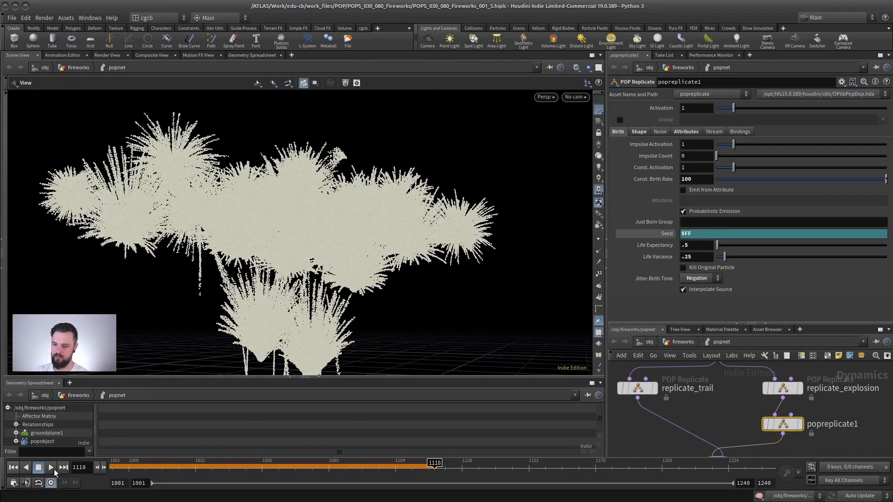
# Play the simulation through the frame range to check the shorter-lived trails, then return to frame 1001
pyautogui.click(51, 468)
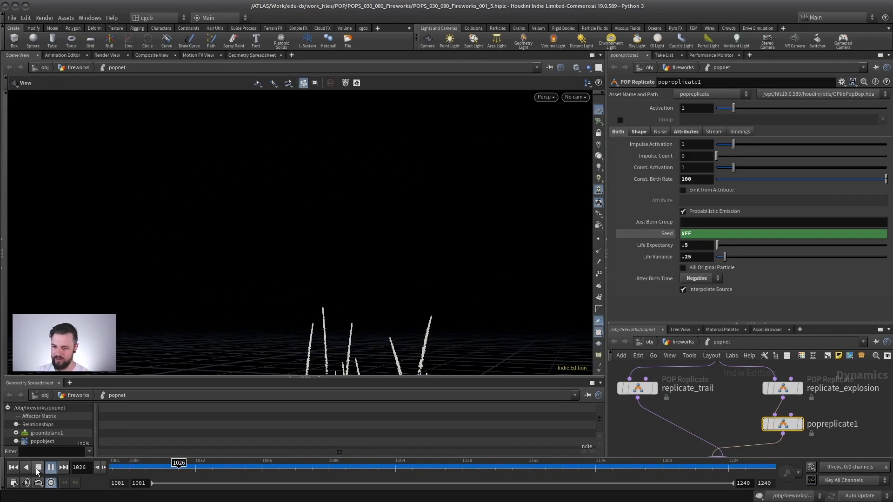
pyautogui.click(37, 468)
pyautogui.click(12, 467)
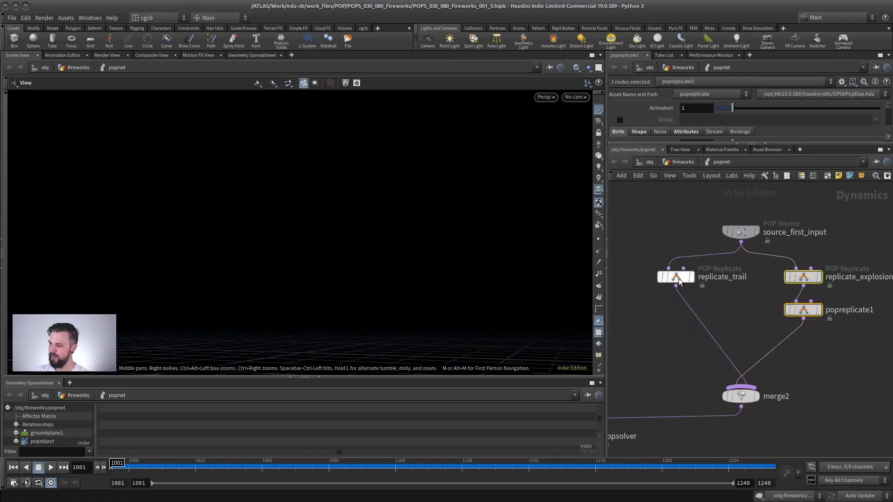
# Rename the popreplicate1 node to explosion_trail
pyautogui.click(728, 319)
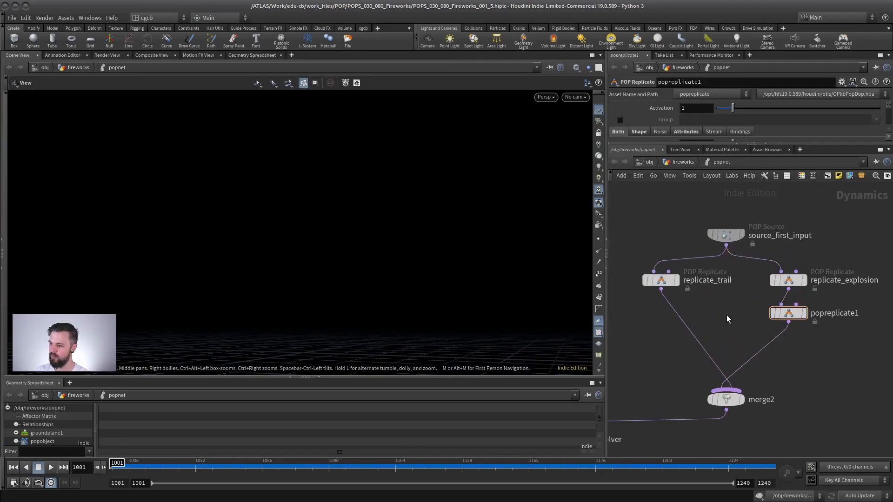
pyautogui.moveTo(734, 304); pyautogui.dragTo(721, 305, button='middle')
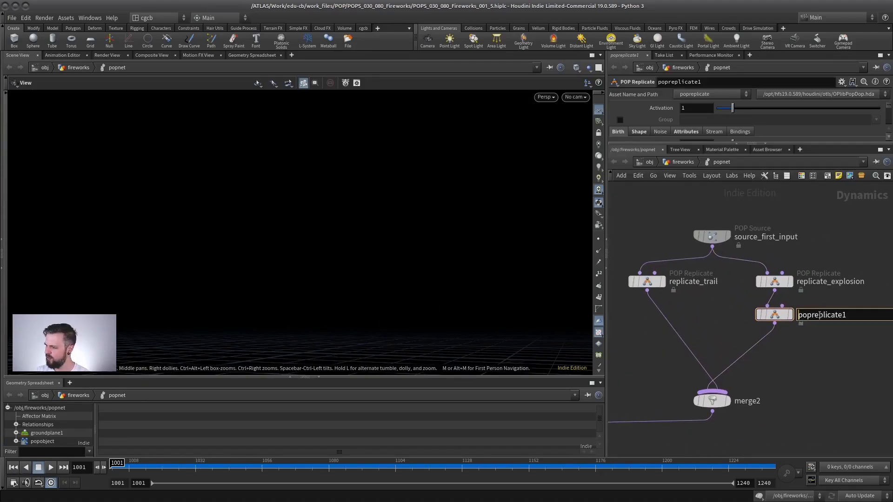
pyautogui.write('explosio')
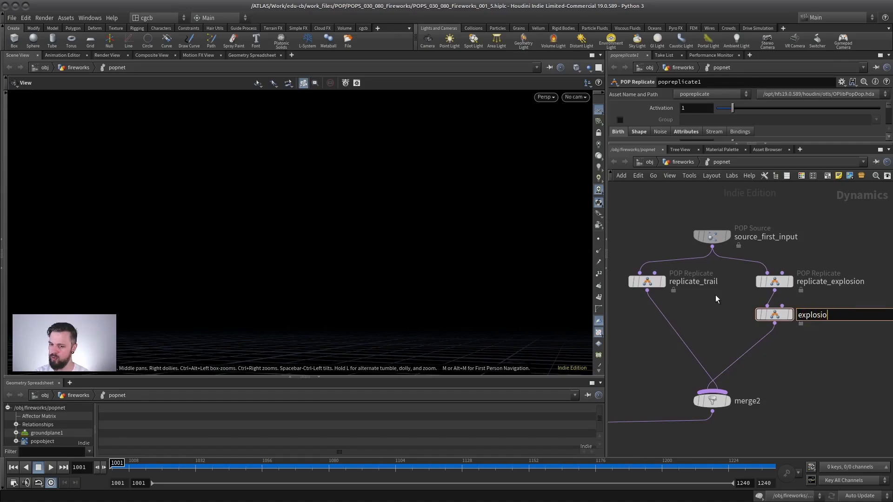
pyautogui.write('n_trail')
pyautogui.press('Return')
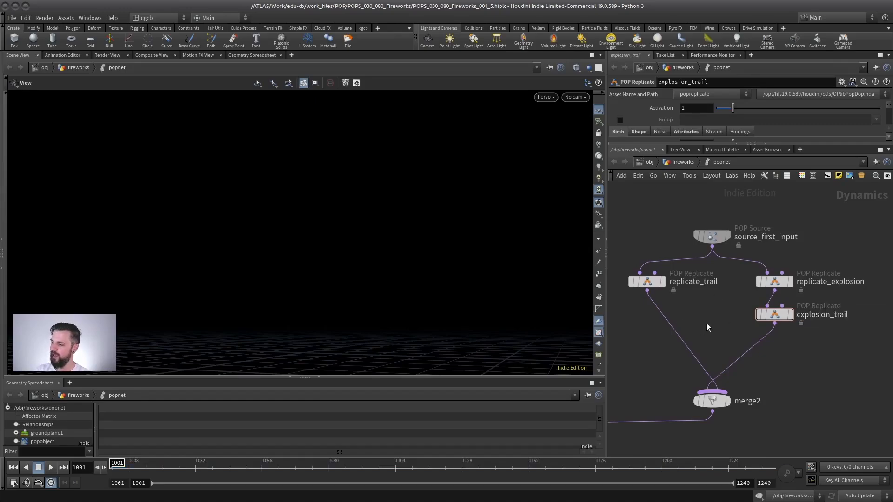
# Add a POP Color node on the wire between replicate_trail and merge2
pyautogui.press('Tab')
pyautogui.write('popc')
pyautogui.press('Return')
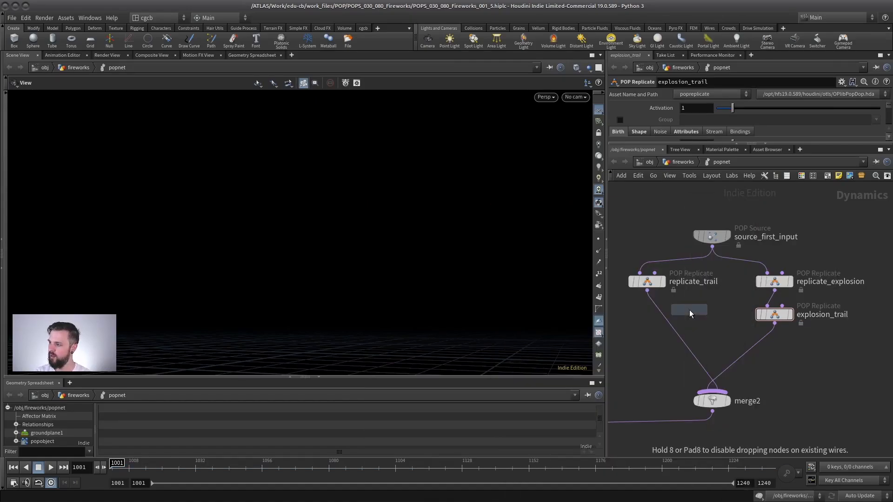
pyautogui.click(660, 332)
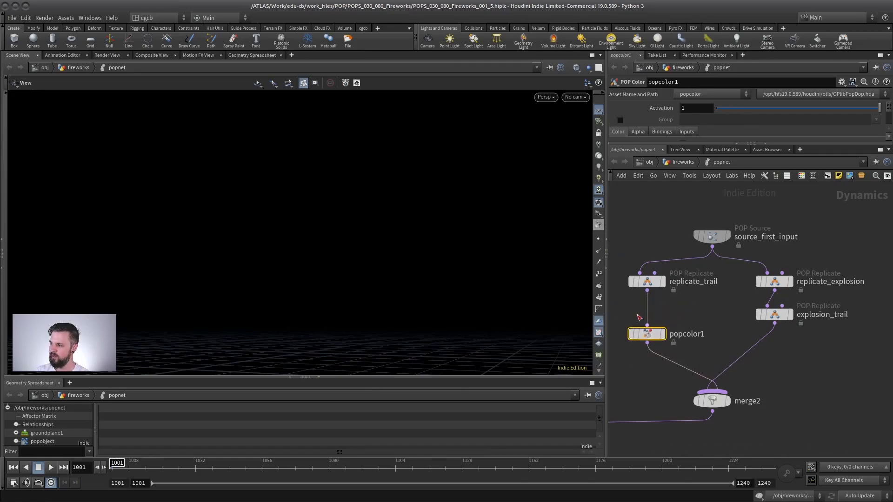
# Set popcolor1's constant color to orange with values 1, 0.5, 0
pyautogui.moveTo(659, 143); pyautogui.dragTo(660, 224)
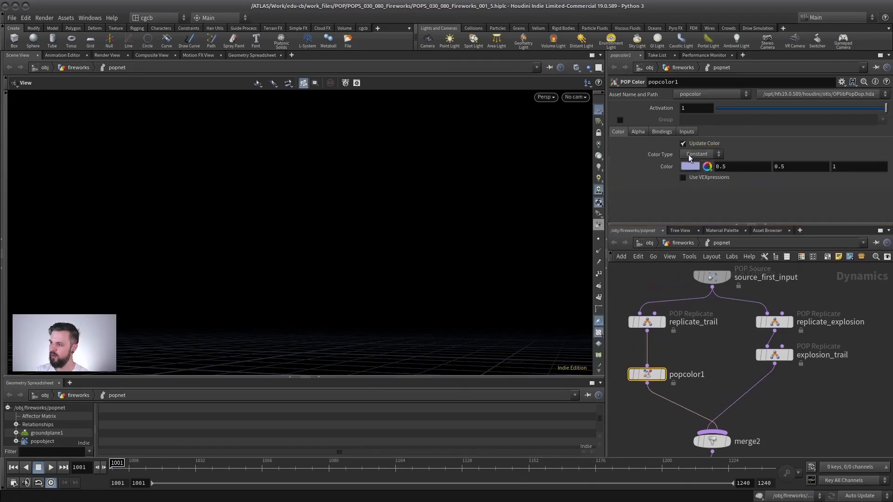
pyautogui.click(690, 166)
pyautogui.click(687, 100)
pyautogui.press('Escape')
# Play the simulation to frame 1078 and examine the colored rocket trails against the bursts
pyautogui.moveTo(348, 317); pyautogui.dragTo(277, 321, button='middle')
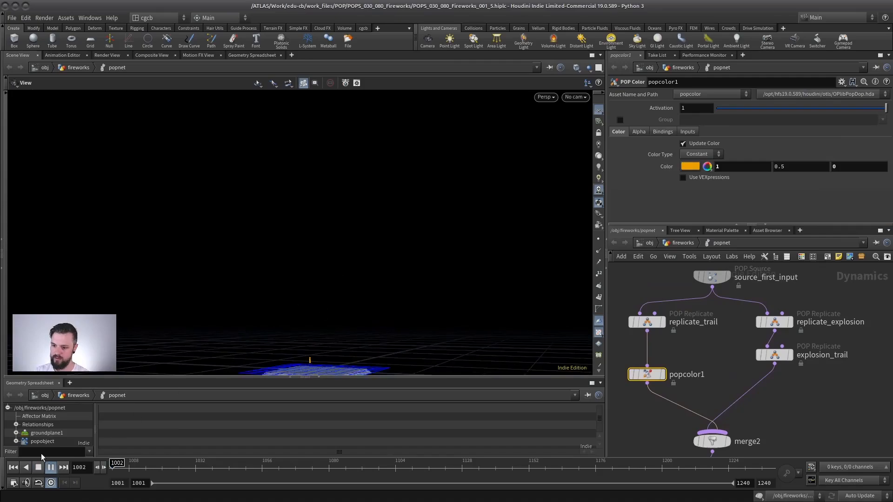
pyautogui.moveTo(309, 259); pyautogui.dragTo(331, 259)
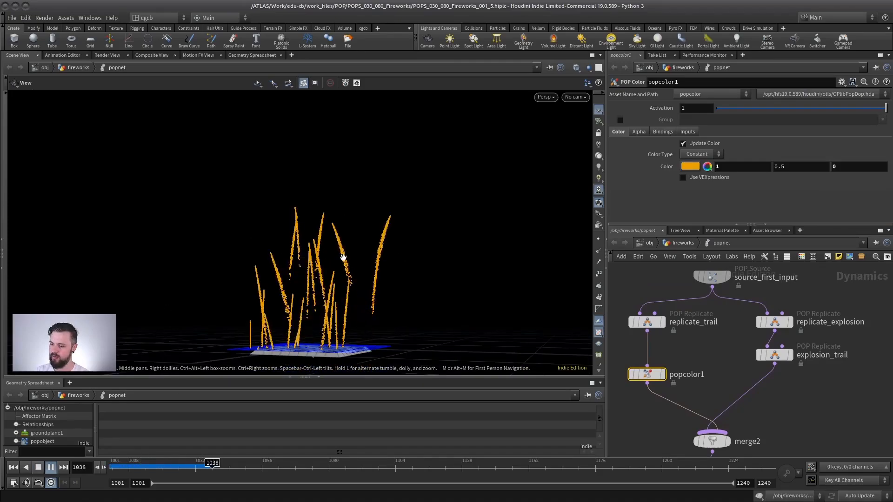
pyautogui.moveTo(343, 259); pyautogui.dragTo(388, 242, button='right')
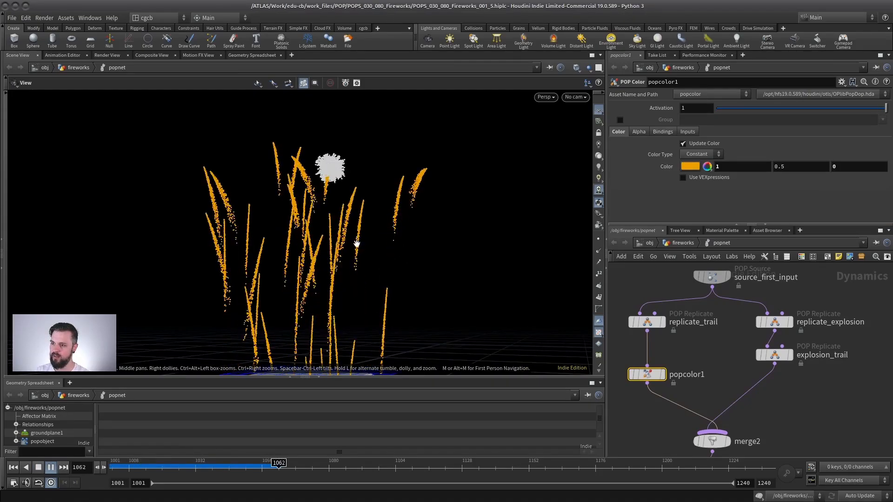
pyautogui.click(51, 468)
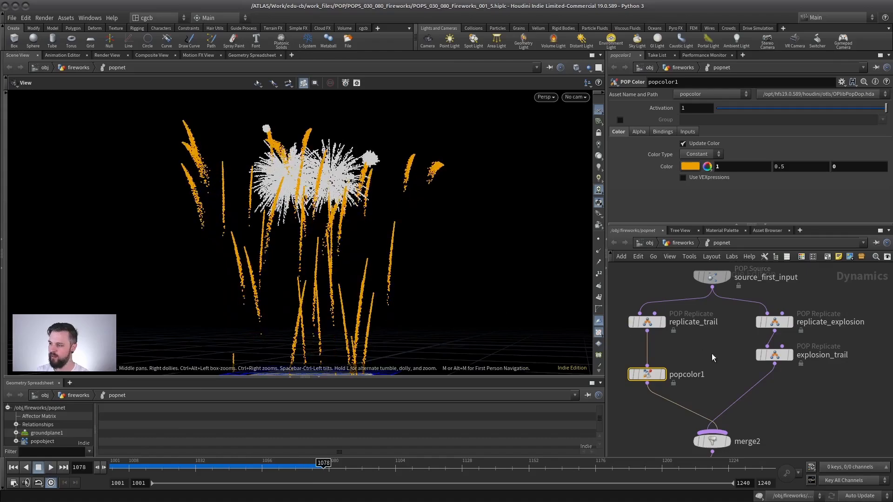
# Duplicate popcolor1 onto the wire between explosion_trail and merge2 and set the copy's color to magenta with values 0.5, 0, 1
pyautogui.keyDown('alt'); pyautogui.moveTo(654, 377); pyautogui.dragTo(774, 398); pyautogui.keyUp('alt')
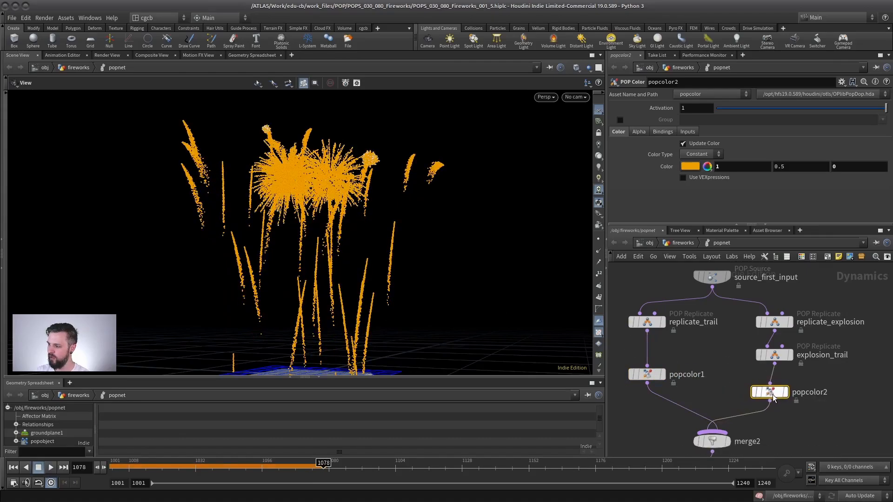
pyautogui.click(690, 166)
pyautogui.click(789, 93)
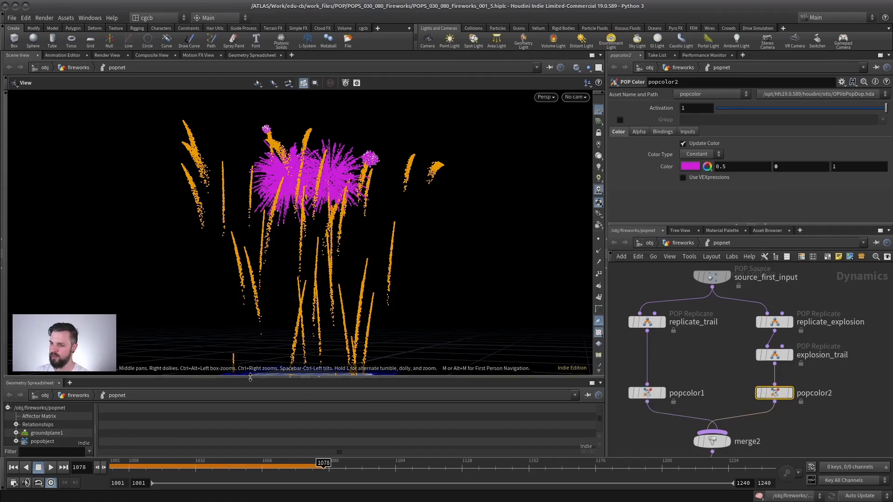
# Replay the simulation from the first frame to frame 1128 and examine the colored trails and bursts
pyautogui.click(16, 467)
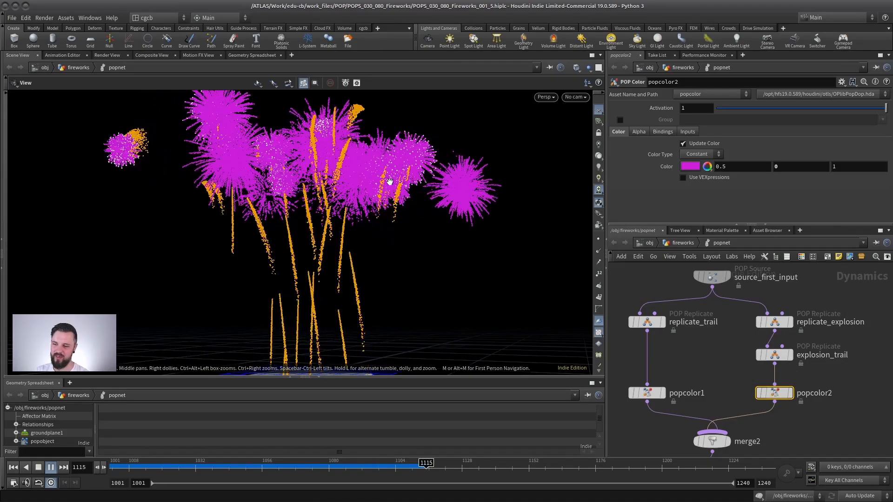
pyautogui.click(39, 468)
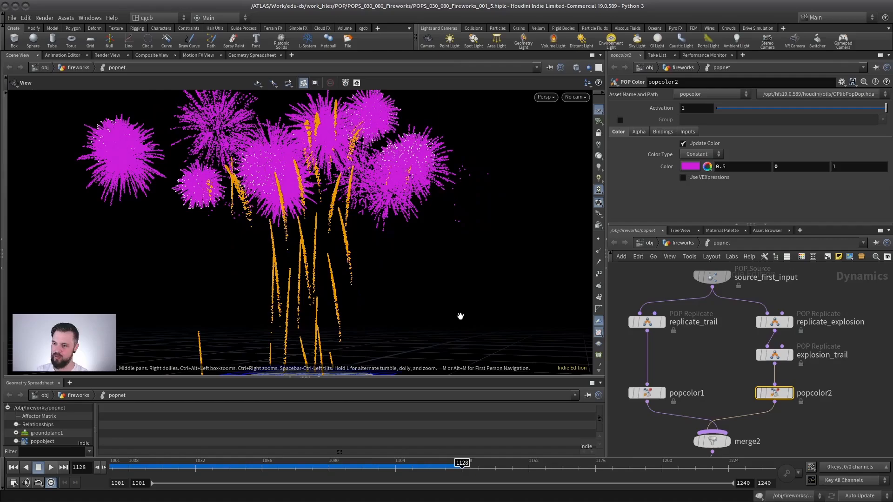
pyautogui.scroll(3, 712, 363)
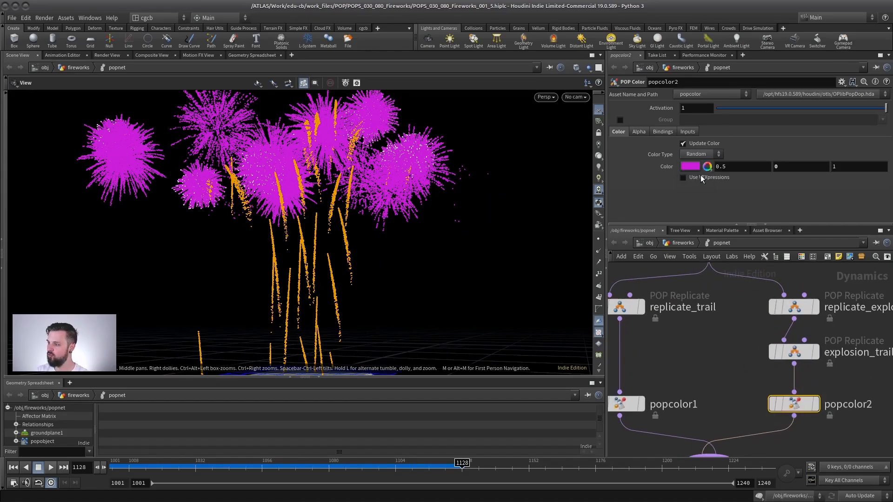
# Set popcolor2's Color Type to Random and inspect the bursts up close
pyautogui.click(695, 173)
pyautogui.scroll(5, 398, 246)
pyautogui.scroll(3, 398, 246)
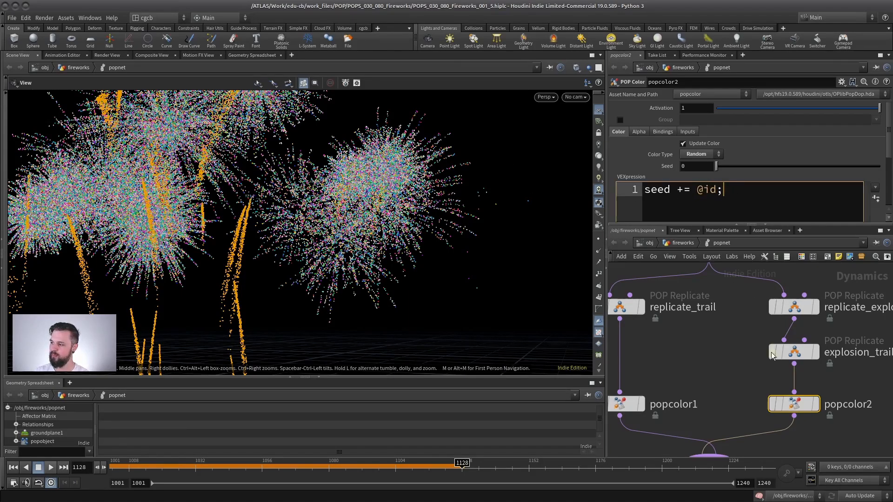
# Move the explosion_trail node up closer to replicate_explosion in the network
pyautogui.moveTo(772, 356); pyautogui.dragTo(693, 358, button='middle')
pyautogui.moveTo(716, 353); pyautogui.dragTo(716, 343)
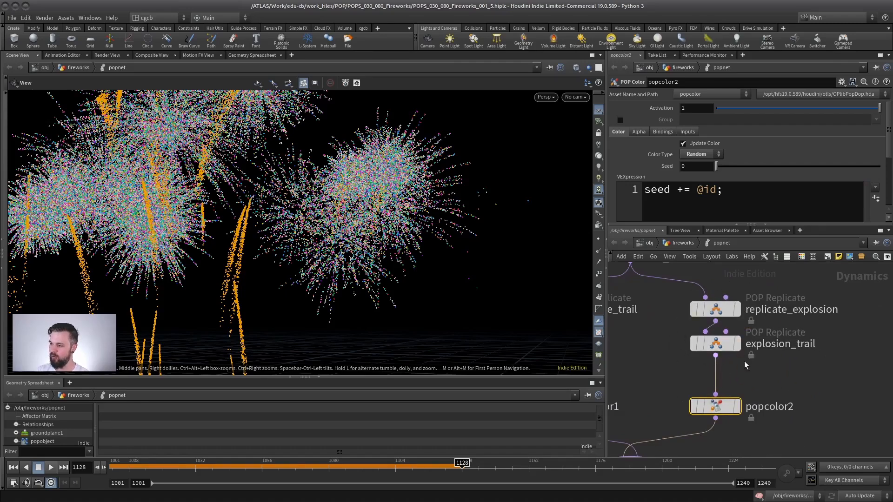
pyautogui.moveTo(750, 377); pyautogui.dragTo(784, 374, button='middle')
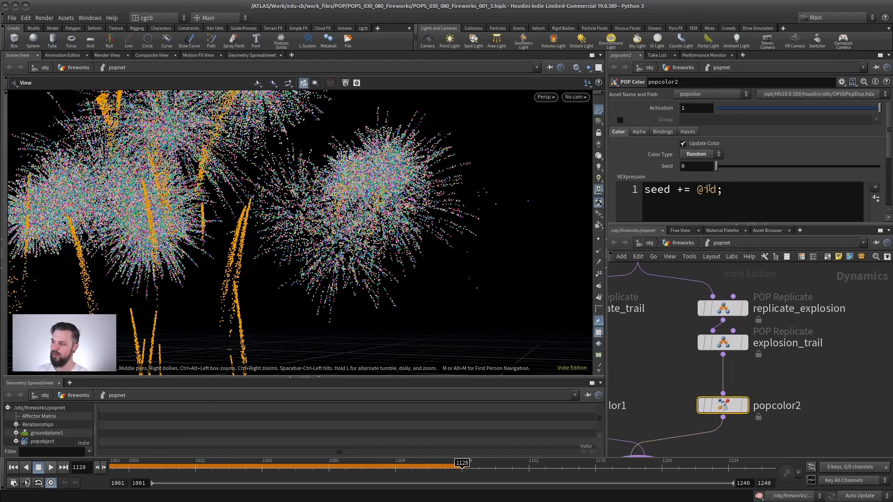
# Set popcolor1's Color Type to Random and replay the simulation to check the rocket trails and bursts
pyautogui.moveTo(662, 343); pyautogui.dragTo(784, 338, button='middle')
pyautogui.click(642, 403)
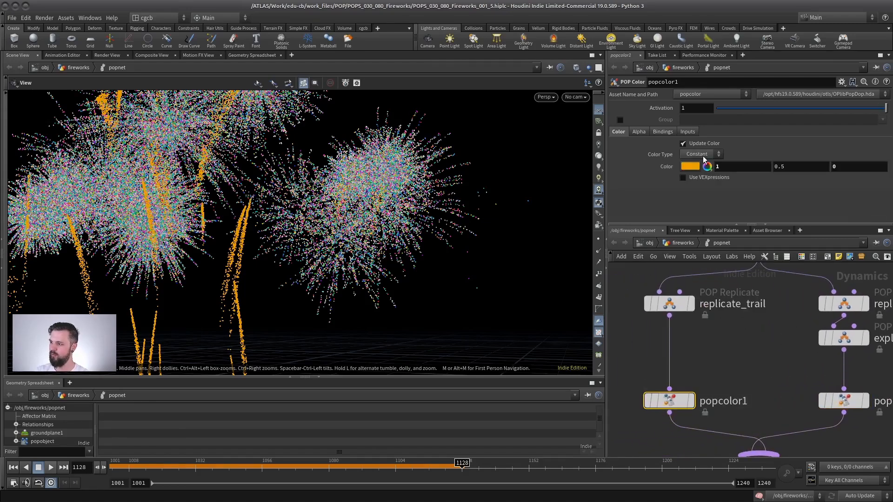
pyautogui.click(694, 174)
pyautogui.moveTo(452, 259); pyautogui.dragTo(185, 349, button='right')
pyautogui.click(46, 467)
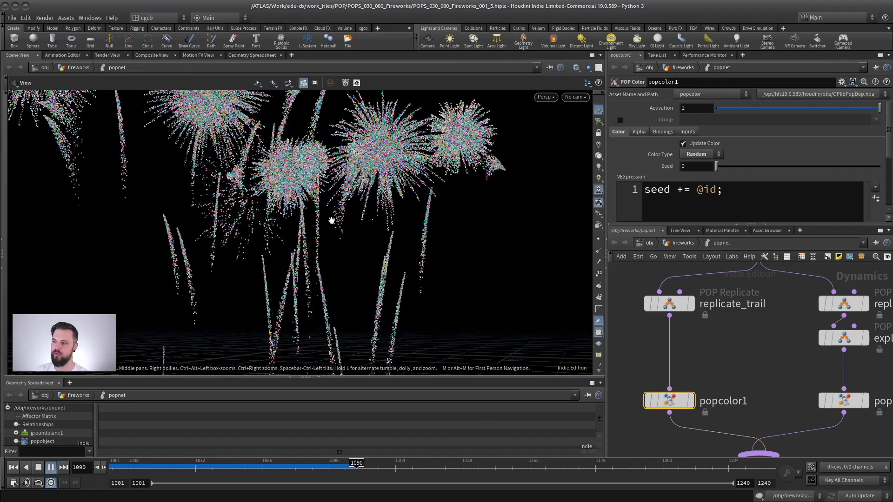
# Stop the playback at frame 1099 and inspect the randomly colored rocket trails and bursts from another angle
pyautogui.click(39, 469)
pyautogui.moveTo(378, 247); pyautogui.dragTo(241, 143)
pyautogui.moveTo(451, 201); pyautogui.dragTo(378, 254)
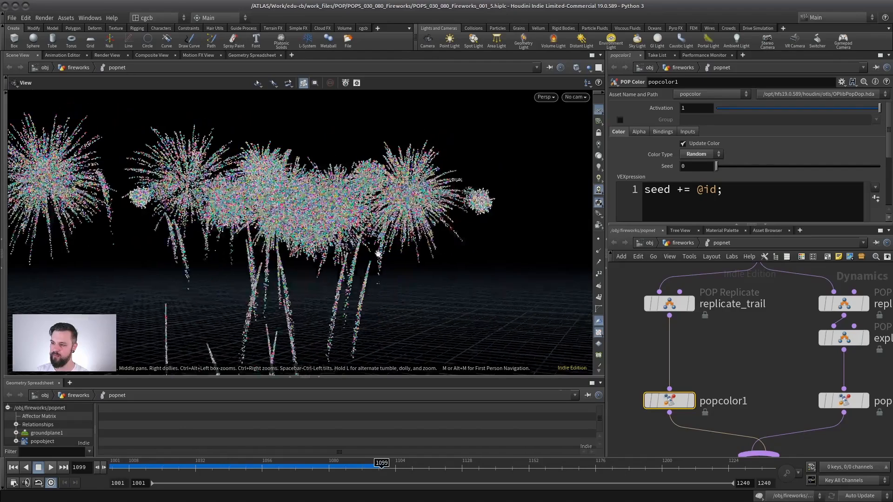
pyautogui.scroll(3, 372, 253)
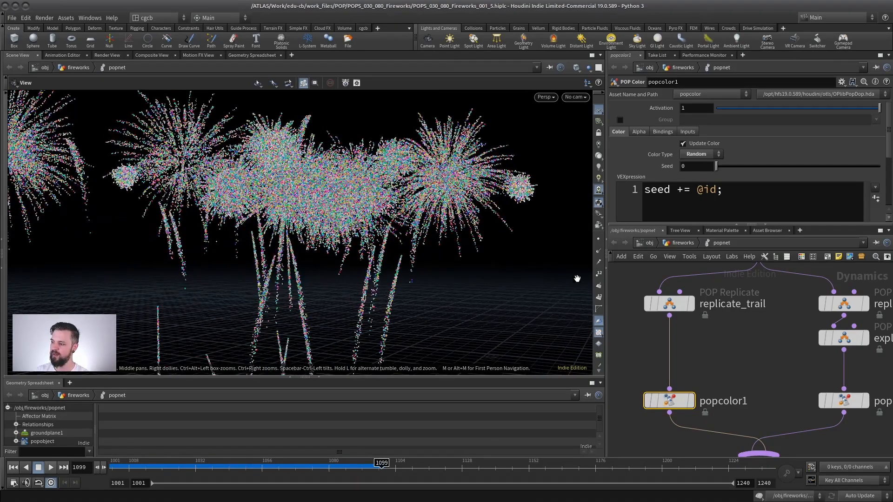
# Rewire popcolor1 between source_first_input and replicate_trail, moving replicate_trail below it
pyautogui.scroll(-3, 707, 348)
pyautogui.moveTo(708, 348); pyautogui.dragTo(699, 347, button='right')
pyautogui.moveTo(653, 322); pyautogui.dragTo(654, 347)
pyautogui.moveTo(826, 301); pyautogui.dragTo(786, 340)
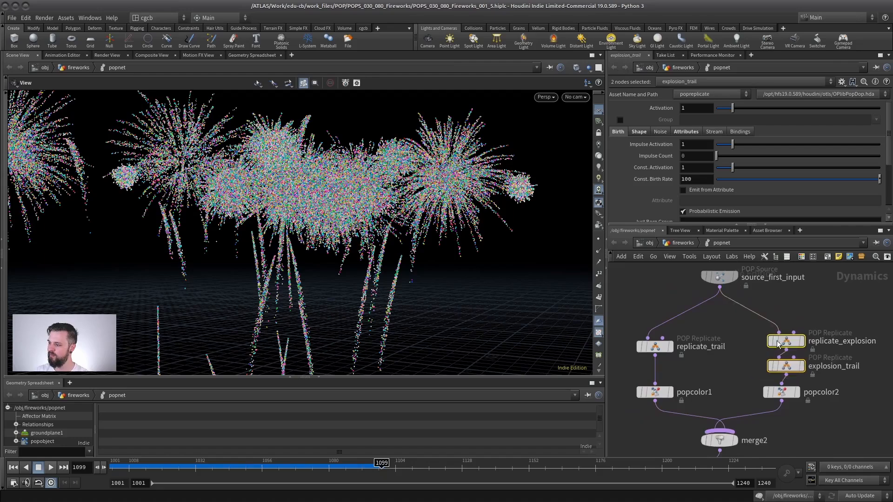
pyautogui.click(728, 365)
pyautogui.moveTo(642, 389); pyautogui.dragTo(656, 323)
pyautogui.moveTo(655, 353); pyautogui.dragTo(655, 373)
pyautogui.moveTo(729, 345); pyautogui.dragTo(709, 371, button='middle')
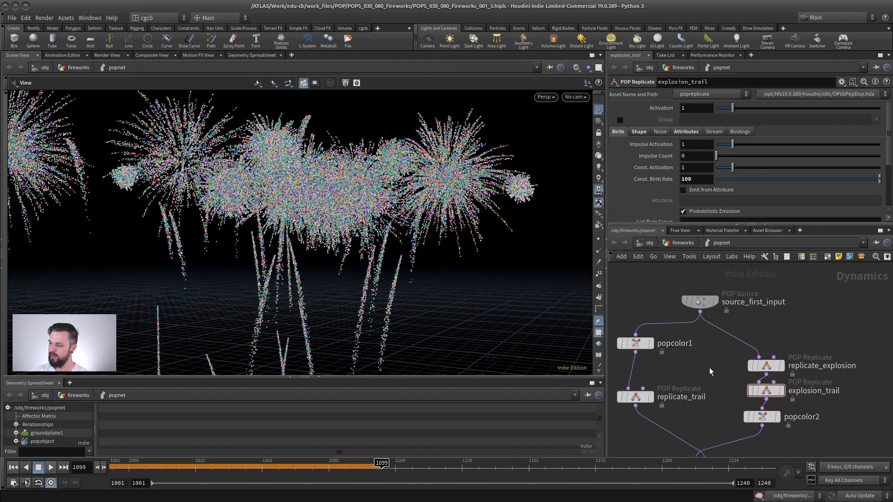
# Rewire popcolor2 between source_first_input and replicate_explosion, placing both explosion replicate nodes below it
pyautogui.moveTo(707, 303); pyautogui.dragTo(714, 291)
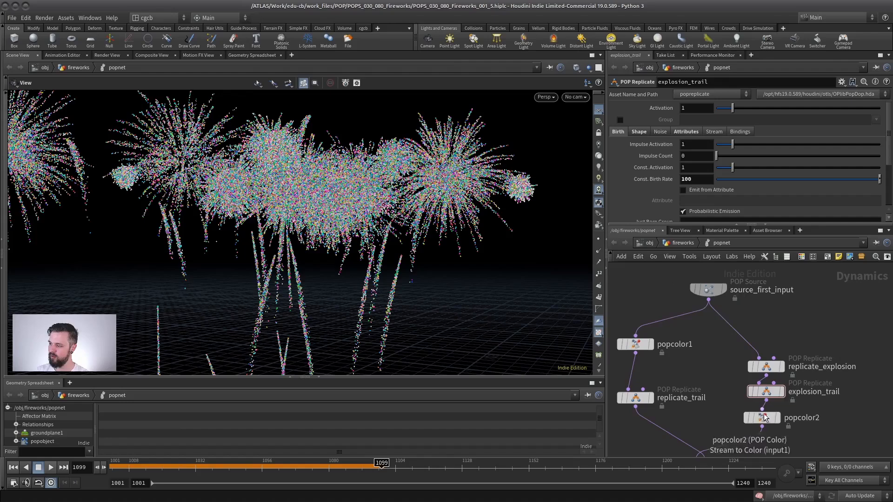
pyautogui.moveTo(766, 420); pyautogui.dragTo(749, 337)
pyautogui.moveTo(881, 346); pyautogui.dragTo(750, 385)
pyautogui.click(710, 395)
pyautogui.moveTo(647, 399); pyautogui.dragTo(648, 391)
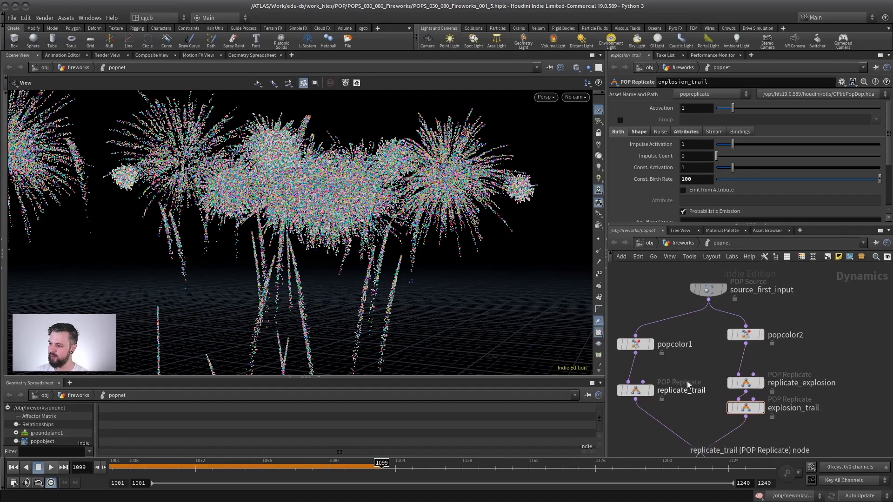
pyautogui.moveTo(820, 357); pyautogui.dragTo(757, 390)
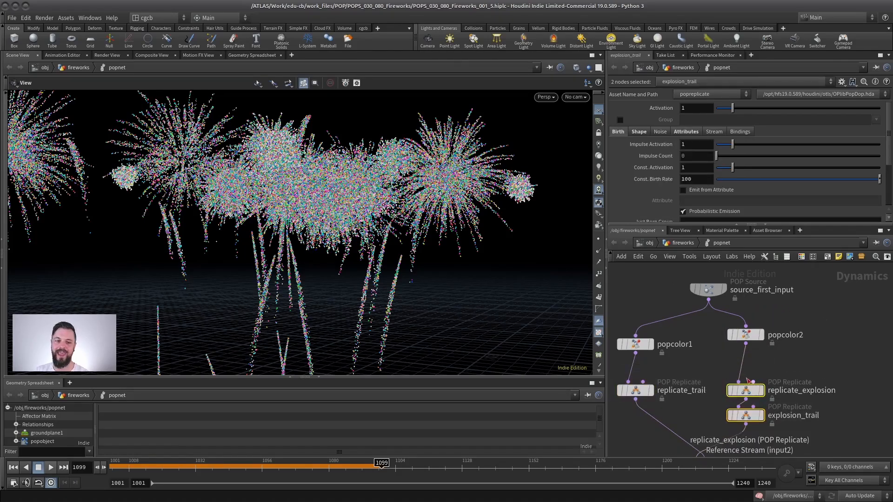
# Check the Inherit Attributes setting of replicate_explosion and align both branches evenly beneath source_first_input
pyautogui.click(747, 389)
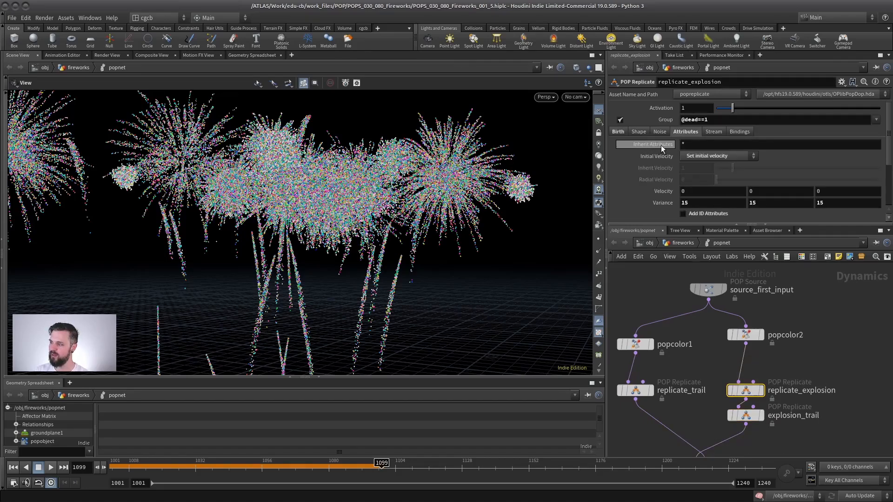
pyautogui.click(779, 296)
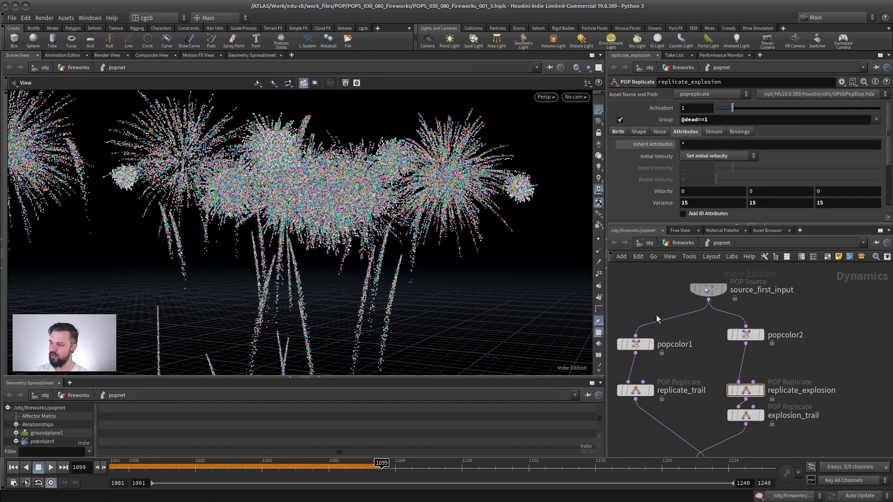
pyautogui.moveTo(642, 344); pyautogui.dragTo(643, 335)
pyautogui.moveTo(793, 352); pyautogui.dragTo(810, 335, button='middle')
pyautogui.moveTo(830, 343); pyautogui.dragTo(756, 407)
pyautogui.moveTo(763, 399); pyautogui.dragTo(784, 399)
pyautogui.moveTo(763, 318); pyautogui.dragTo(785, 318)
pyautogui.scroll(-2, 743, 341)
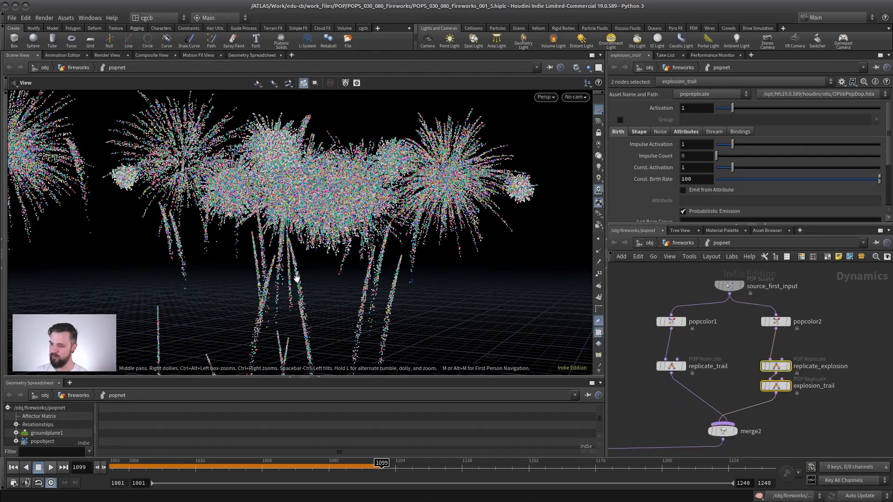
# Replay the simulation from the first frame and inspect the colors of the rocket trails and bursts from several angles
pyautogui.scroll(-2, 294, 281)
pyautogui.moveTo(295, 281); pyautogui.dragTo(301, 296)
pyautogui.click(16, 469)
pyautogui.click(52, 468)
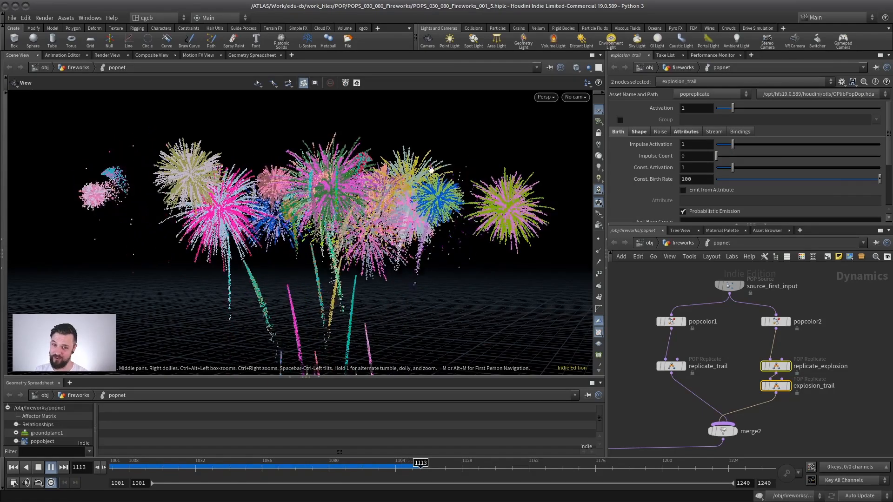
pyautogui.press('Escape')
pyautogui.moveTo(406, 163); pyautogui.dragTo(280, 221)
pyautogui.moveTo(222, 300); pyautogui.dragTo(481, 226, button='right')
pyautogui.moveTo(247, 249); pyautogui.dragTo(326, 242, button='right')
pyautogui.moveTo(268, 260); pyautogui.dragTo(279, 316, button='right')
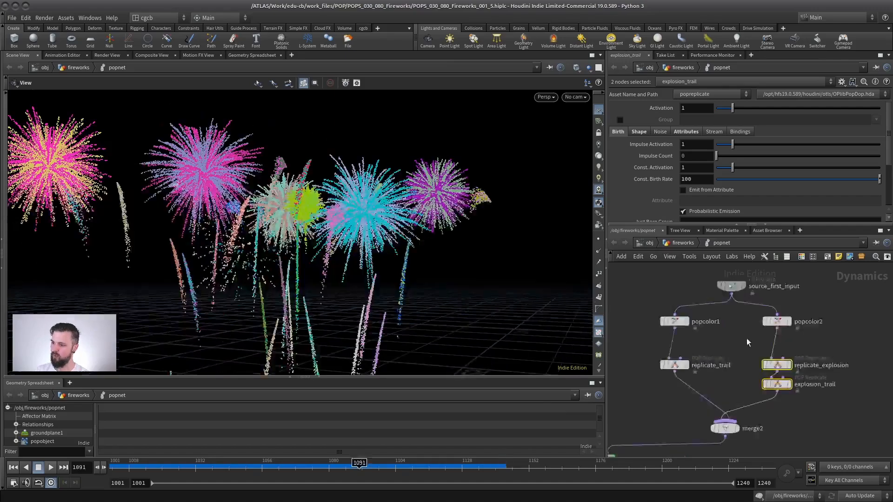
# Center source_first_input above the two color branches and review the network down to popsolver
pyautogui.scroll(3, 719, 349)
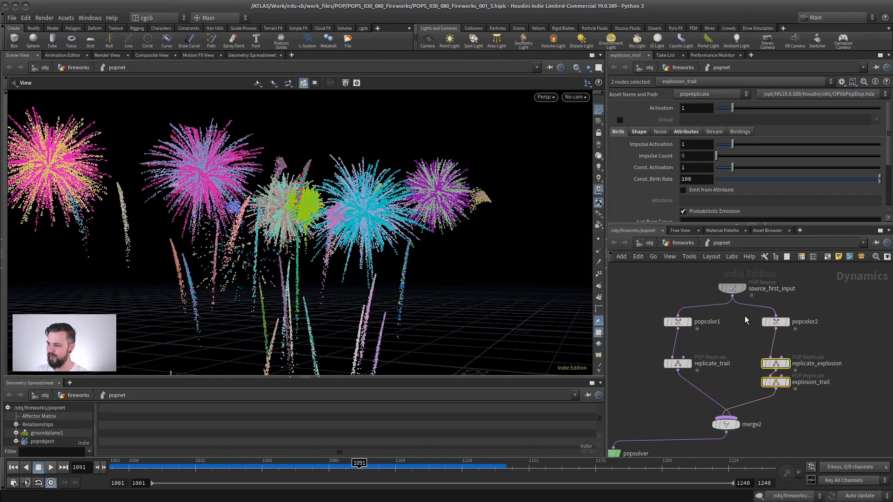
pyautogui.moveTo(727, 358); pyautogui.dragTo(742, 345, button='middle')
pyautogui.moveTo(747, 297); pyautogui.dragTo(704, 311)
pyautogui.moveTo(732, 306); pyautogui.dragTo(738, 300)
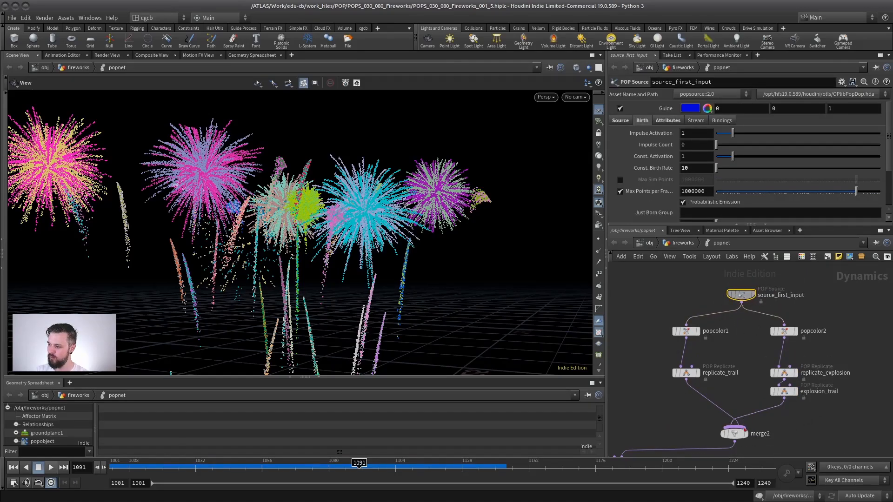
pyautogui.moveTo(742, 389); pyautogui.dragTo(762, 365, button='middle')
pyautogui.scroll(-3, 762, 364)
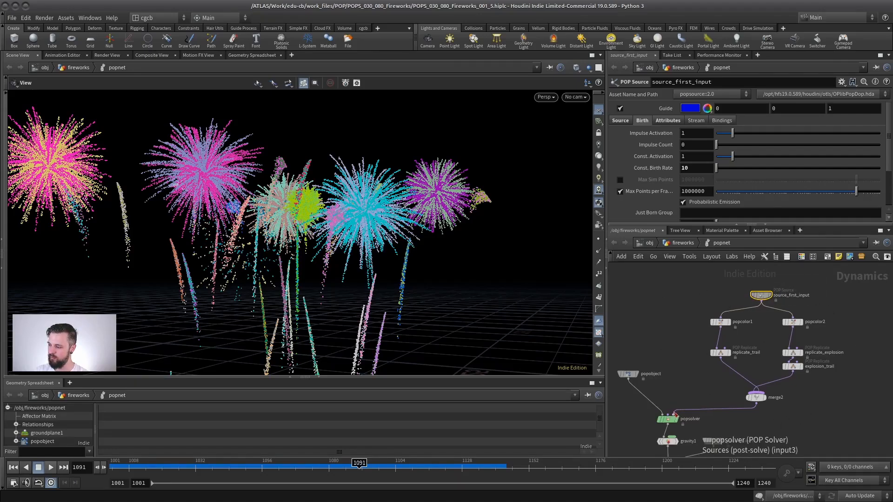
pyautogui.scroll(2, 745, 344)
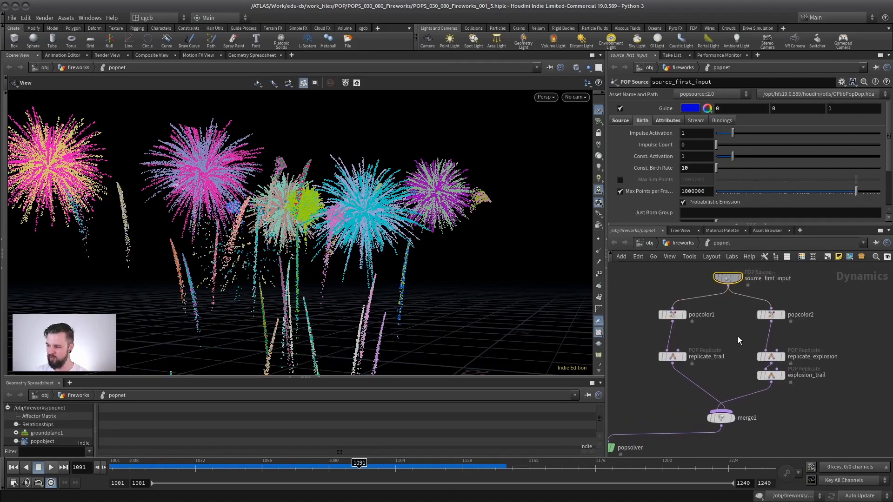
# Inspect the colored bursts and their trails up close at frame 1091
pyautogui.moveTo(439, 251); pyautogui.dragTo(355, 229, button='right')
pyautogui.moveTo(355, 230); pyautogui.dragTo(525, 141)
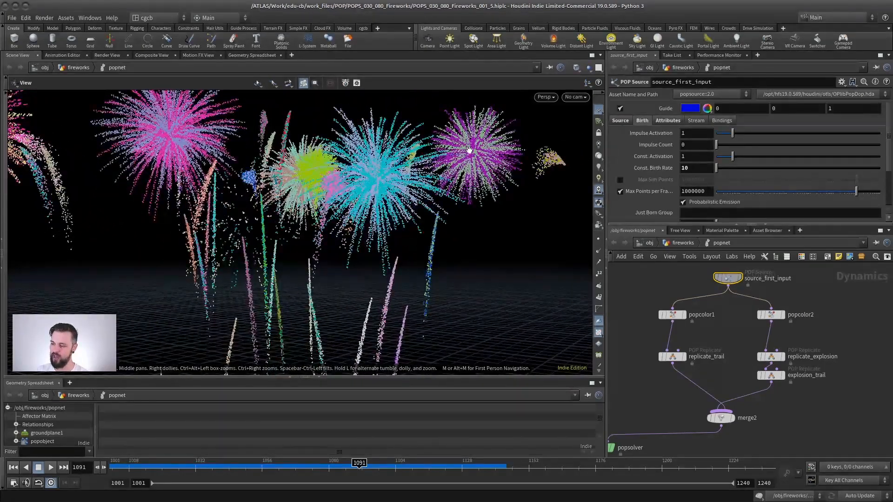
pyautogui.moveTo(468, 150); pyautogui.dragTo(412, 157)
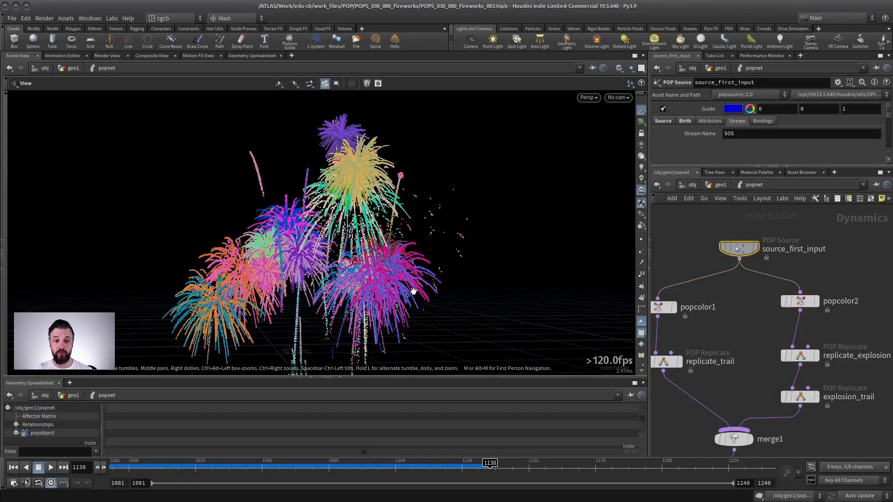
# Reconnect popcolor2's output to the Reference Stream input of replicate_explosion instead of its first input
pyautogui.scroll(-2, 778, 330)
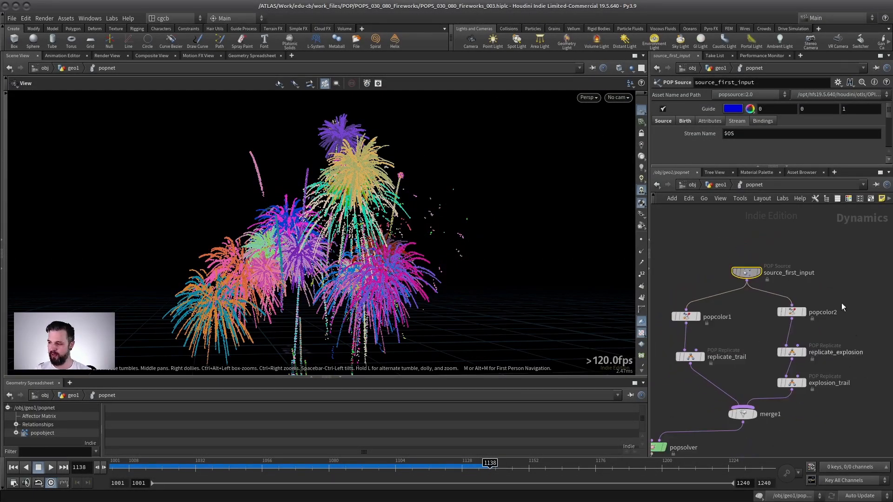
pyautogui.scroll(5, 775, 336)
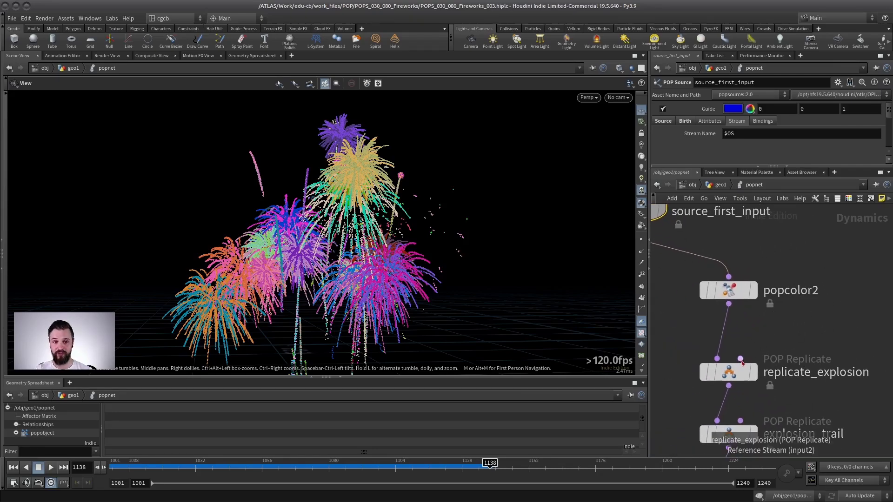
pyautogui.scroll(-2, 763, 342)
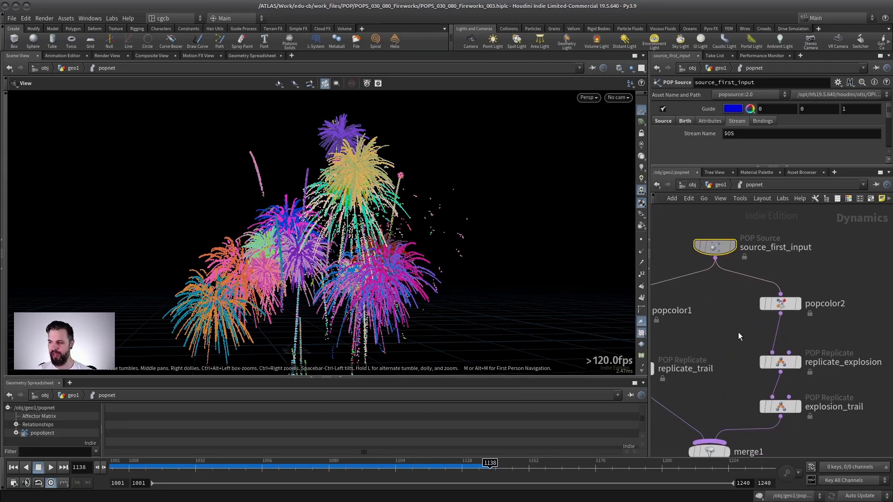
pyautogui.moveTo(735, 331)
pyautogui.mouseDown()
pyautogui.moveTo(786, 322)
pyautogui.moveTo(788, 352)
pyautogui.mouseUp()
pyautogui.moveTo(727, 348); pyautogui.dragTo(745, 353, button='middle')
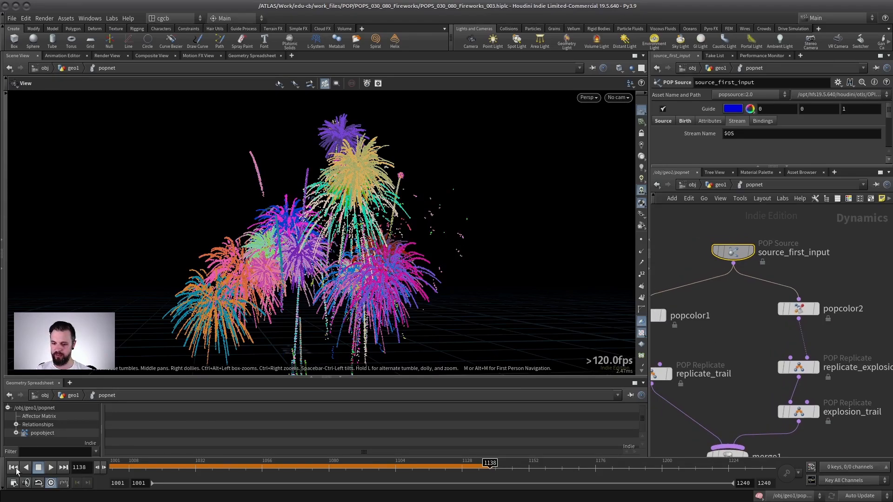
# Replay the simulation and scrub back to frame 1057 to compare each burst's color with its rocket trail
pyautogui.click(52, 468)
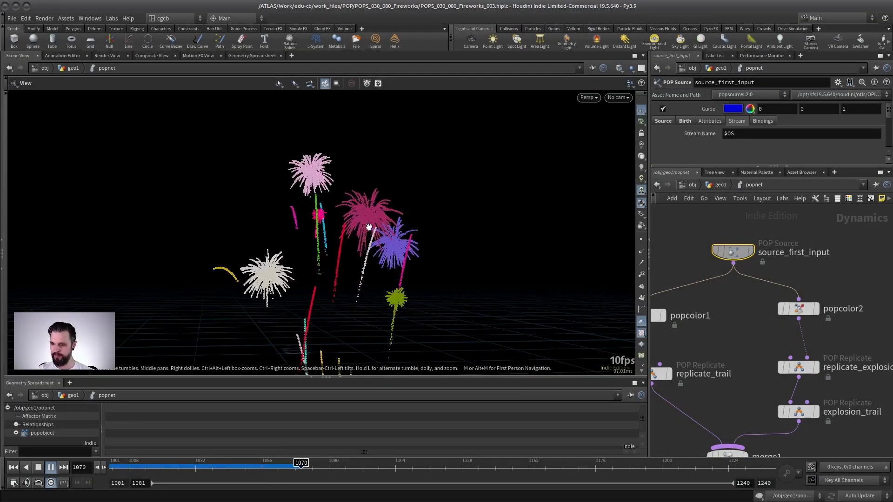
pyautogui.click(38, 468)
pyautogui.press('h')
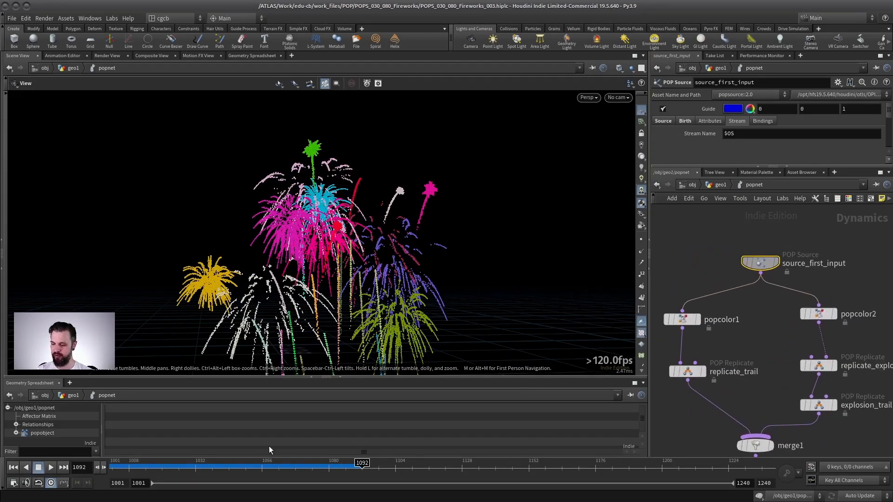
pyautogui.moveTo(185, 467); pyautogui.dragTo(335, 463)
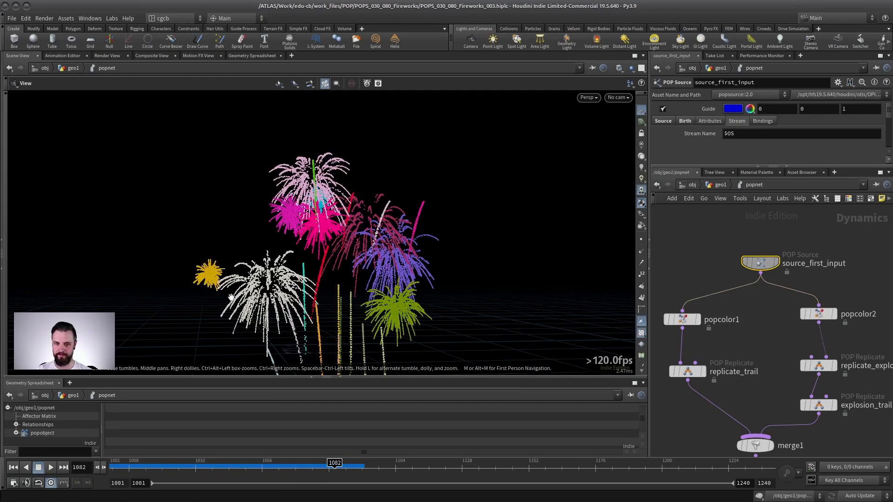
pyautogui.moveTo(266, 465)
pyautogui.mouseDown()
pyautogui.moveTo(346, 465)
pyautogui.moveTo(256, 466)
pyautogui.moveTo(264, 465)
pyautogui.mouseUp()
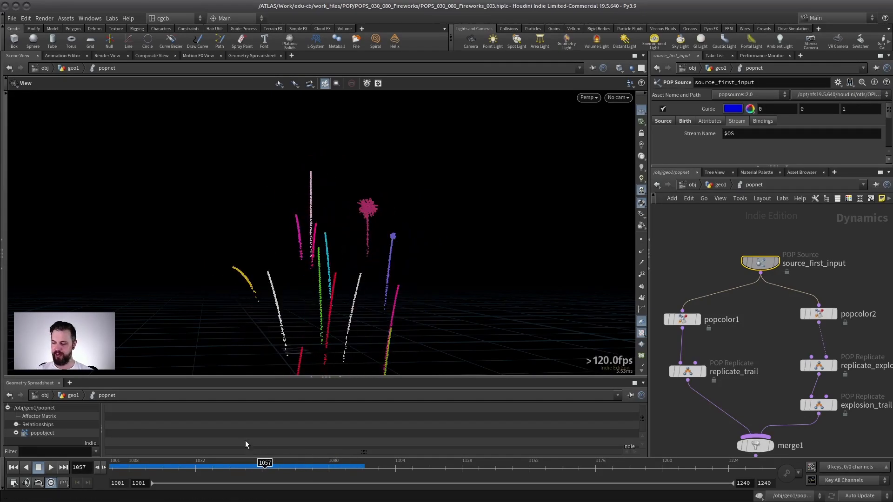
# Set popcolor2's Seed to 6.33 and replay the simulation from the first frame to check the burst colors
pyautogui.moveTo(682, 319); pyautogui.dragTo(698, 318)
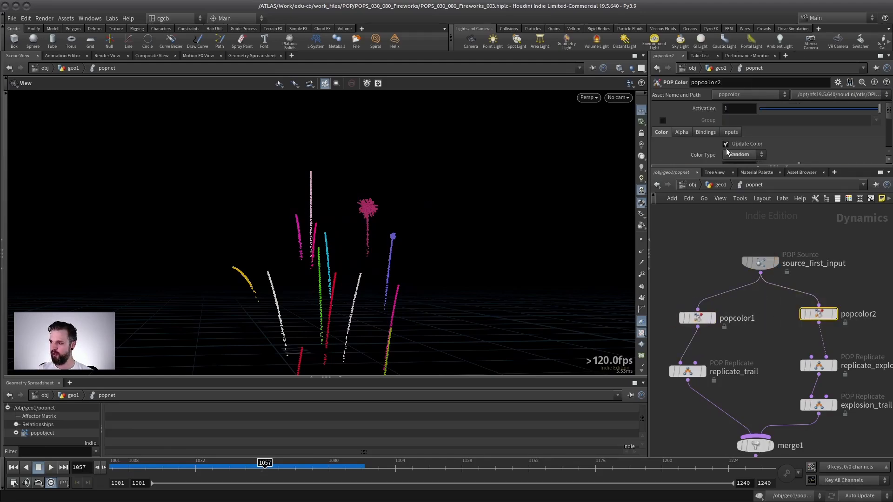
pyautogui.moveTo(714, 166); pyautogui.dragTo(712, 236)
pyautogui.click(712, 354)
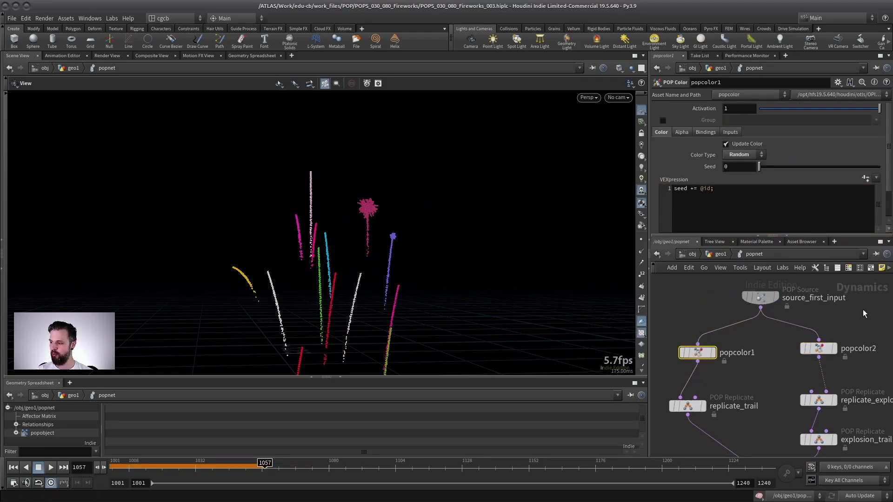
pyautogui.click(703, 352)
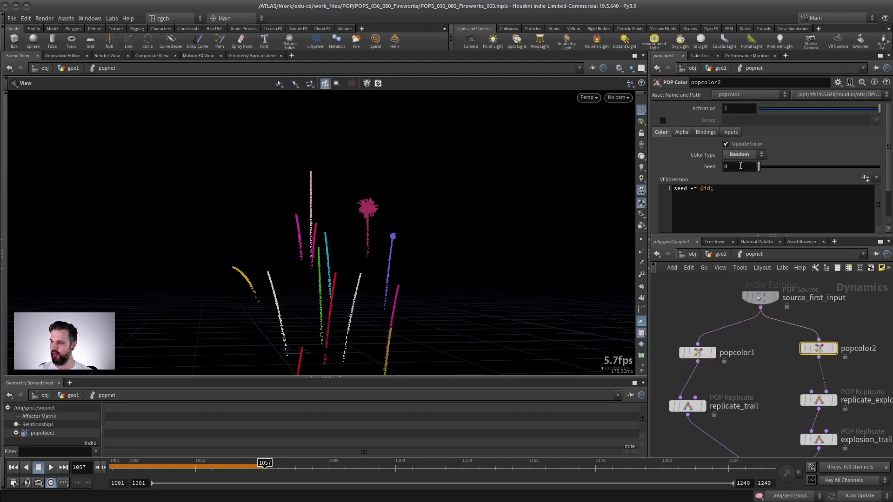
pyautogui.click(15, 467)
pyautogui.click(51, 468)
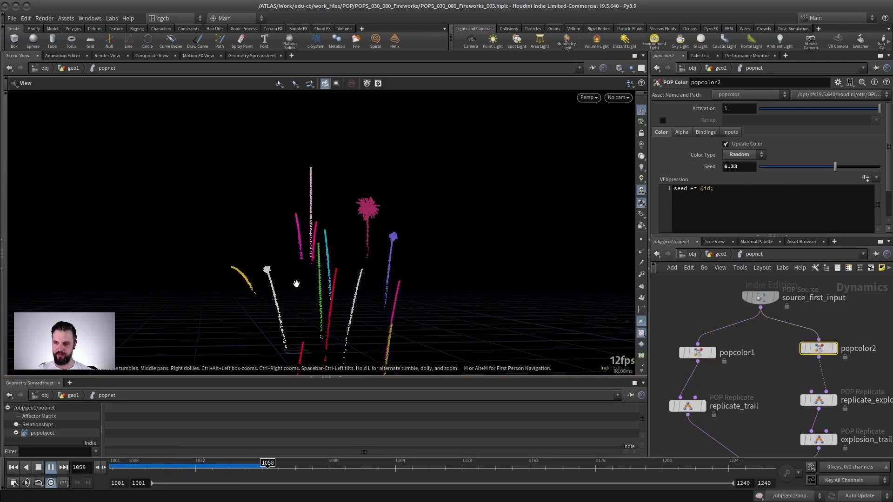
pyautogui.click(51, 468)
# Reposition popcolor2 in the explosion branch and move replicate_explosion and explosion_trail closer beneath it
pyautogui.moveTo(821, 354); pyautogui.dragTo(815, 351)
pyautogui.moveTo(856, 318); pyautogui.dragTo(816, 313, button='middle')
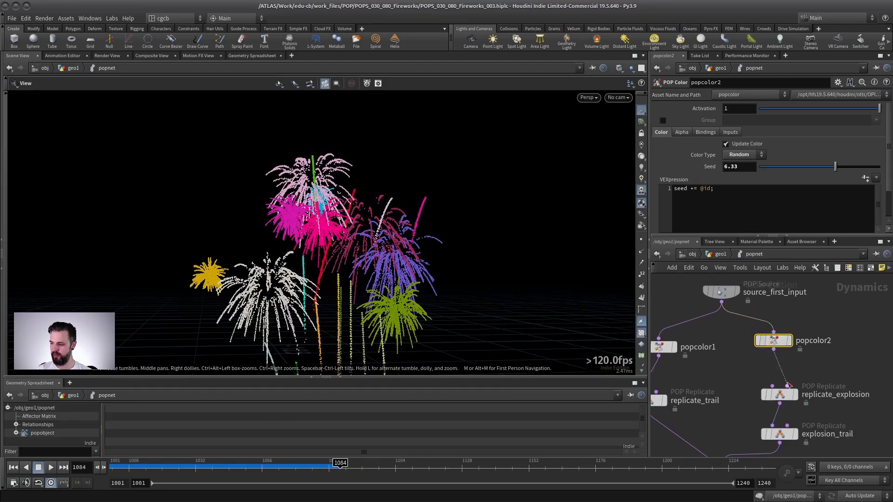
pyautogui.moveTo(794, 313); pyautogui.dragTo(793, 327, button='middle')
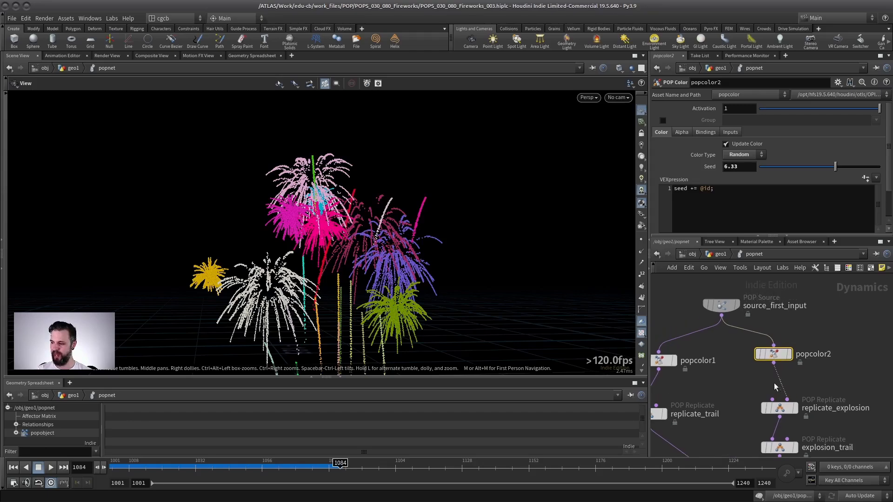
pyautogui.moveTo(773, 361); pyautogui.dragTo(791, 345)
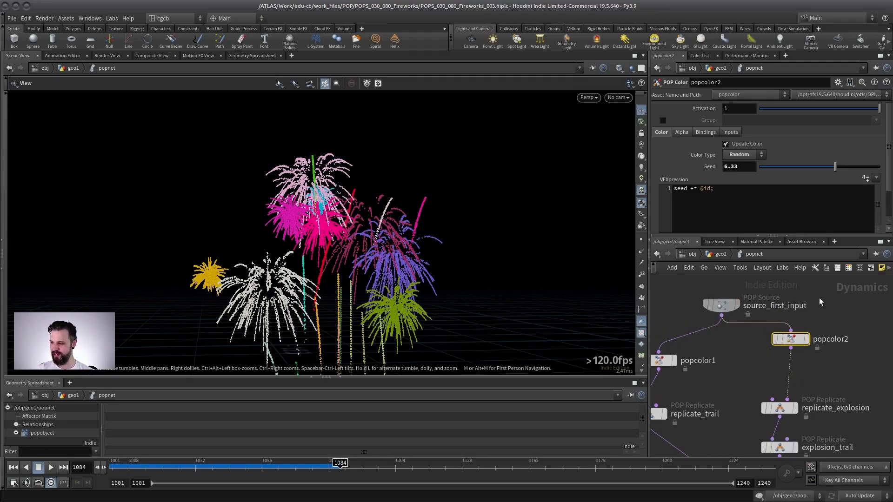
pyautogui.scroll(-2, 744, 361)
pyautogui.moveTo(811, 356); pyautogui.dragTo(753, 408)
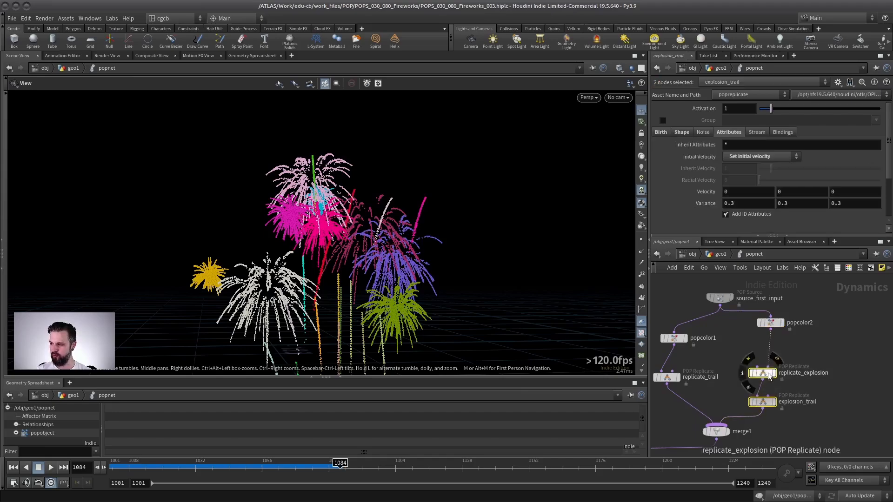
pyautogui.moveTo(764, 375); pyautogui.dragTo(769, 354)
pyautogui.moveTo(760, 325); pyautogui.dragTo(759, 344, button='middle')
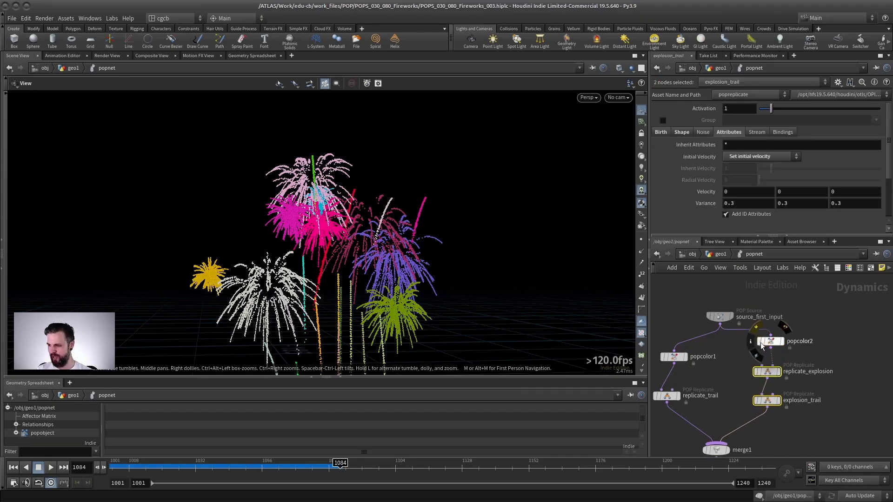
# Bypass popcolor2 and space it and the two replicate nodes apart in the explosion branch
pyautogui.click(760, 342)
pyautogui.moveTo(772, 375); pyautogui.dragTo(776, 386)
pyautogui.moveTo(773, 340); pyautogui.dragTo(769, 347)
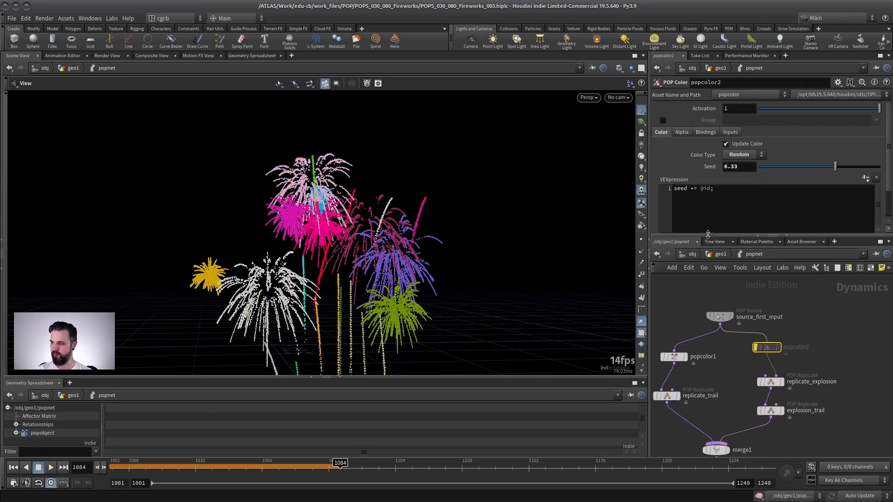
pyautogui.moveTo(775, 370); pyautogui.dragTo(754, 359, button='middle')
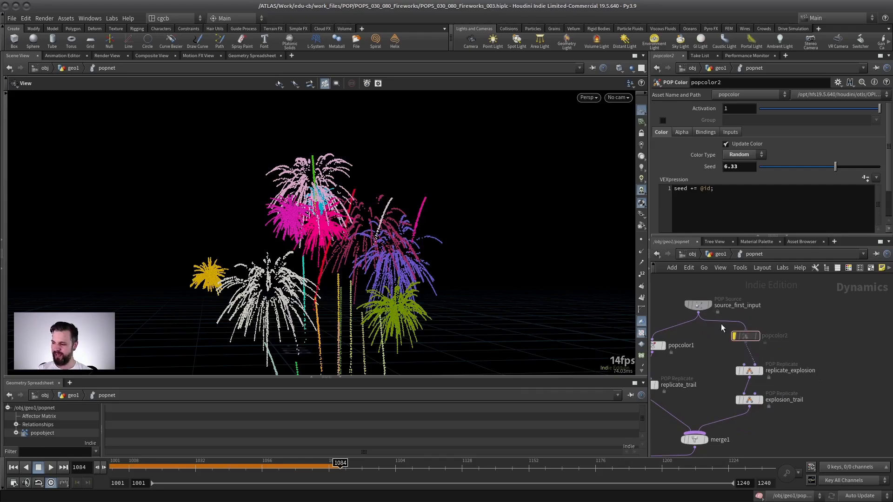
pyautogui.scroll(-3, 798, 349)
pyautogui.scroll(2, 759, 308)
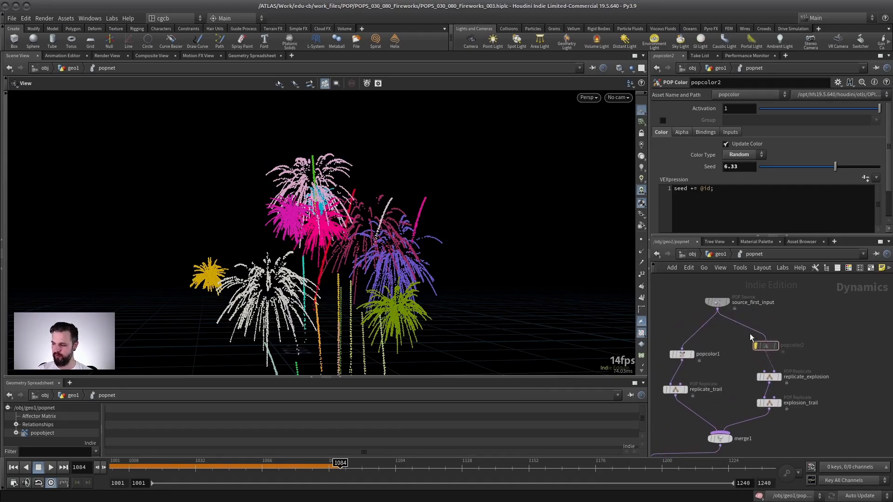
# Add a POP Stream node beside the explosion branch
pyautogui.moveTo(829, 310); pyautogui.dragTo(791, 319, button='middle')
pyautogui.press('Tab')
pyautogui.write('pop str')
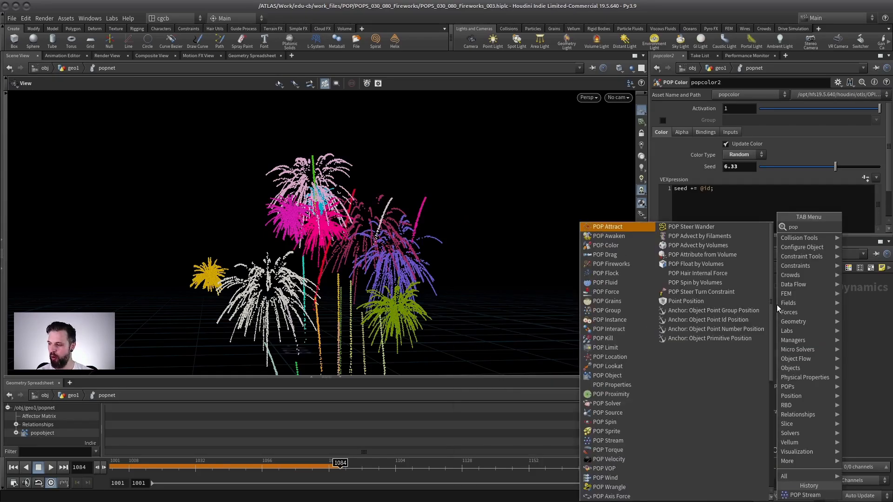
pyautogui.press('Return')
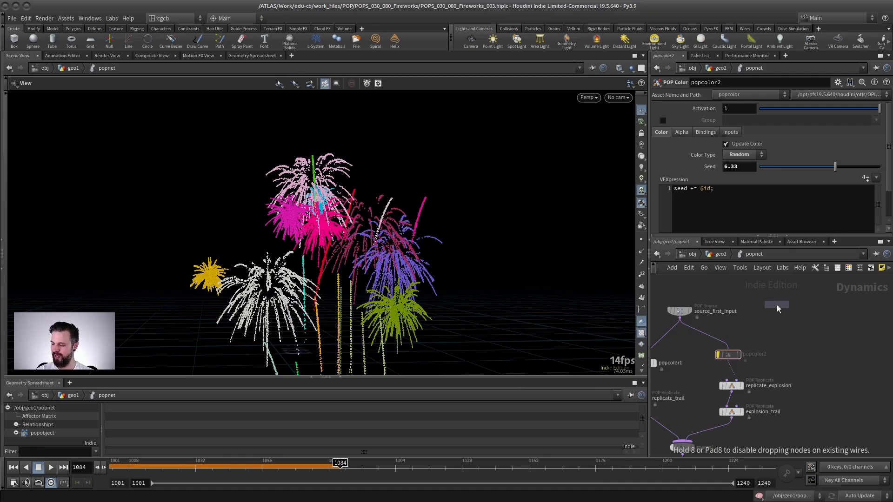
pyautogui.click(779, 332)
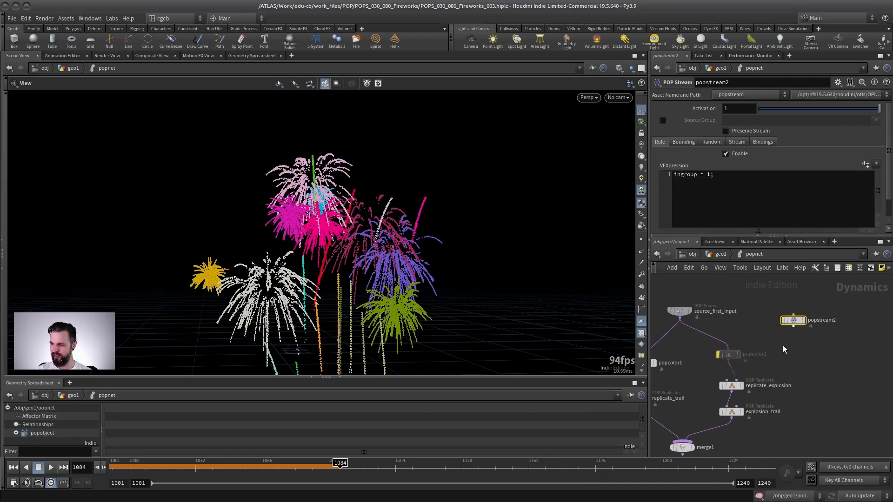
pyautogui.scroll(1, 785, 350)
pyautogui.moveTo(748, 333); pyautogui.dragTo(775, 346, button='middle')
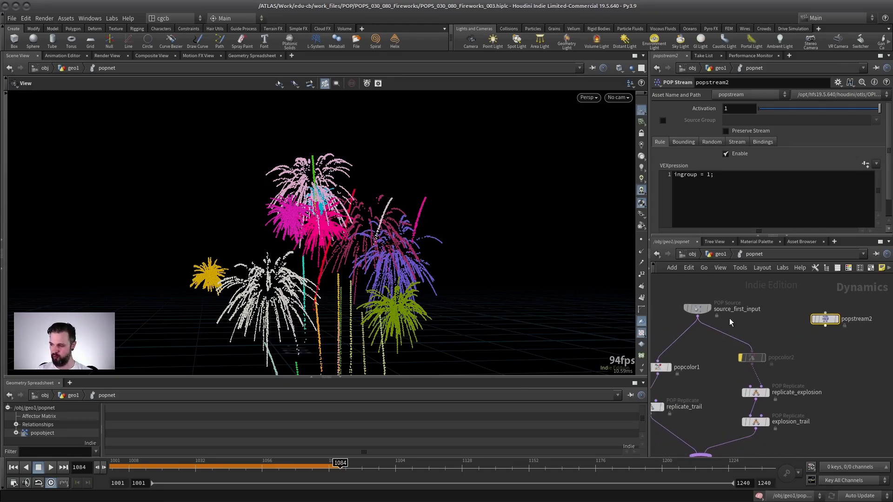
pyautogui.moveTo(678, 310); pyautogui.dragTo(717, 293, button='middle')
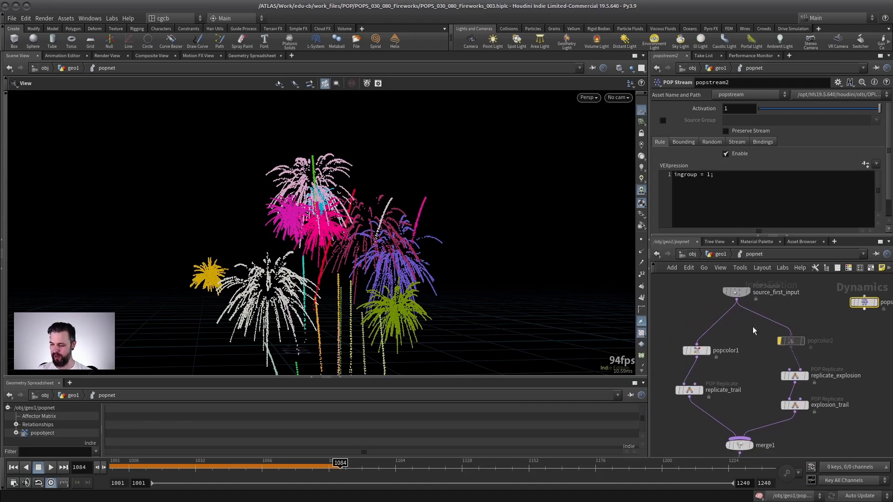
pyautogui.moveTo(753, 340); pyautogui.dragTo(720, 344, button='middle')
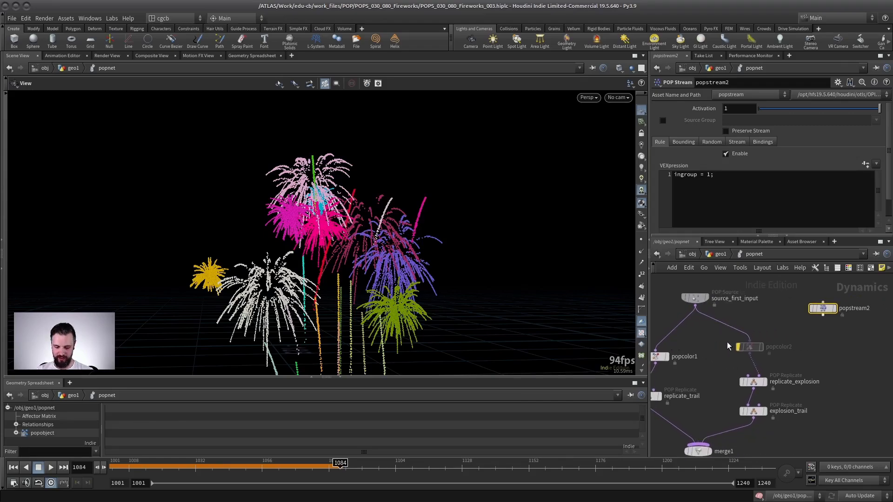
# Cut the wires running from source_first_input to popcolor2 and from popcolor2 to replicate_explosion
pyautogui.press('y')
pyautogui.moveTo(767, 312); pyautogui.dragTo(725, 332)
pyautogui.moveTo(777, 359); pyautogui.dragTo(748, 370)
# Move popcolor2, replicate_explosion and explosion_trail beneath popstream2, and feed popstream2 into a re-enabled popcolor2
pyautogui.moveTo(794, 319)
pyautogui.mouseDown()
pyautogui.moveTo(739, 370)
pyautogui.moveTo(743, 414)
pyautogui.mouseUp()
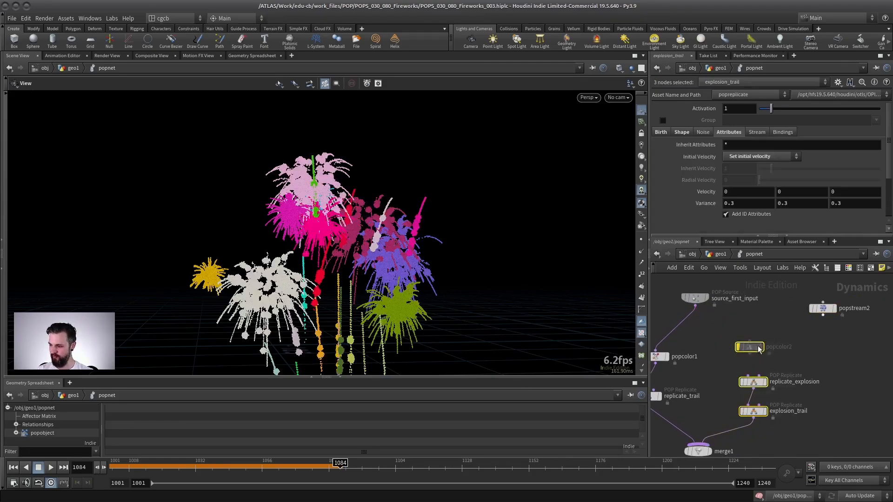
pyautogui.click(826, 324)
pyautogui.moveTo(759, 350); pyautogui.dragTo(805, 343)
pyautogui.click(791, 359)
pyautogui.moveTo(807, 372); pyautogui.dragTo(789, 371, button='middle')
pyautogui.scroll(2, 795, 356)
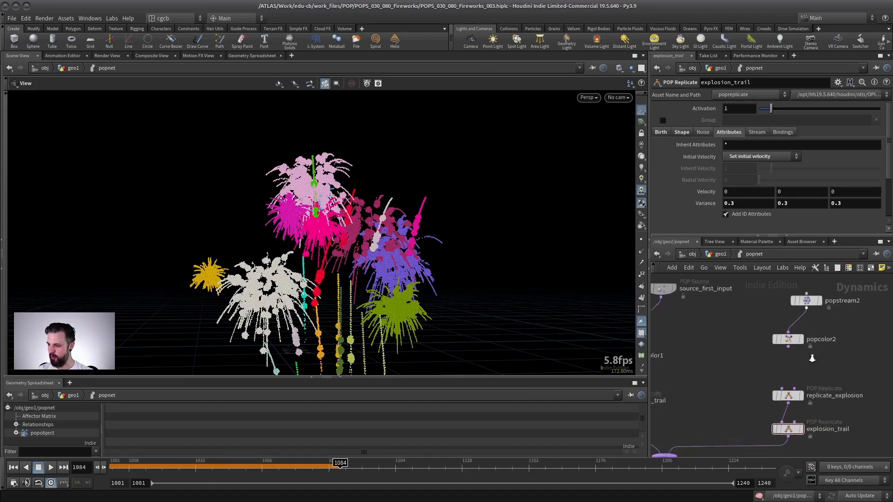
# Connect popcolor2's output to the first input of replicate_explosion
pyautogui.click(787, 346)
pyautogui.click(786, 405)
pyautogui.scroll(-3, 806, 338)
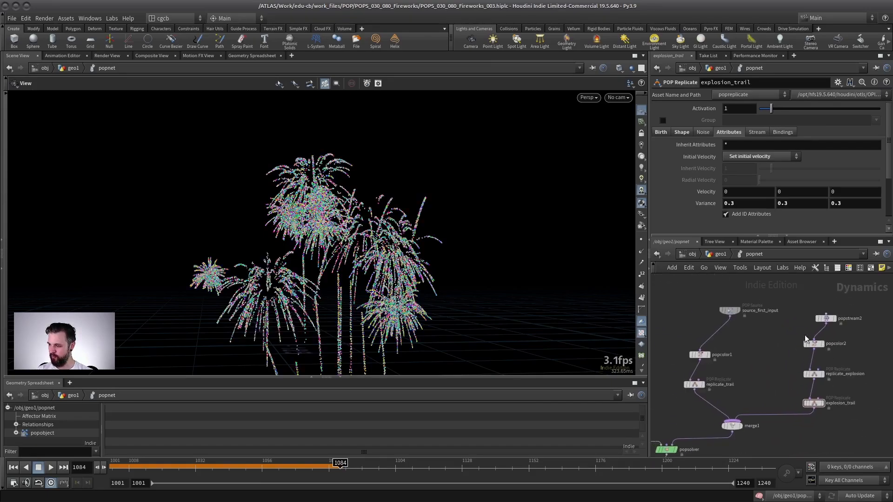
# Shift the four explosion branch nodes away from the trail branch and raise popstream2 above popcolor2
pyautogui.moveTo(818, 310); pyautogui.dragTo(789, 409)
pyautogui.scroll(2, 763, 371)
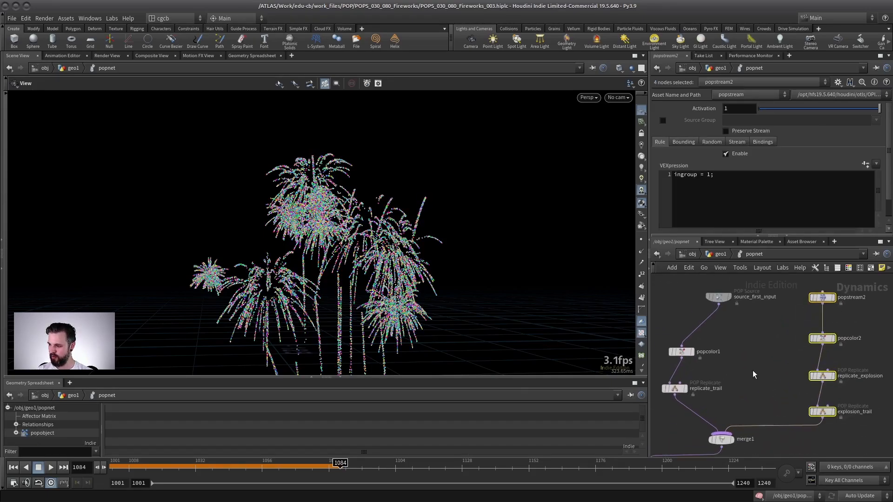
pyautogui.moveTo(753, 371); pyautogui.dragTo(717, 403, button='middle')
pyautogui.click(736, 395)
pyautogui.moveTo(783, 330); pyautogui.dragTo(784, 307)
pyautogui.moveTo(752, 348); pyautogui.dragTo(779, 330, button='middle')
pyautogui.scroll(1, 773, 336)
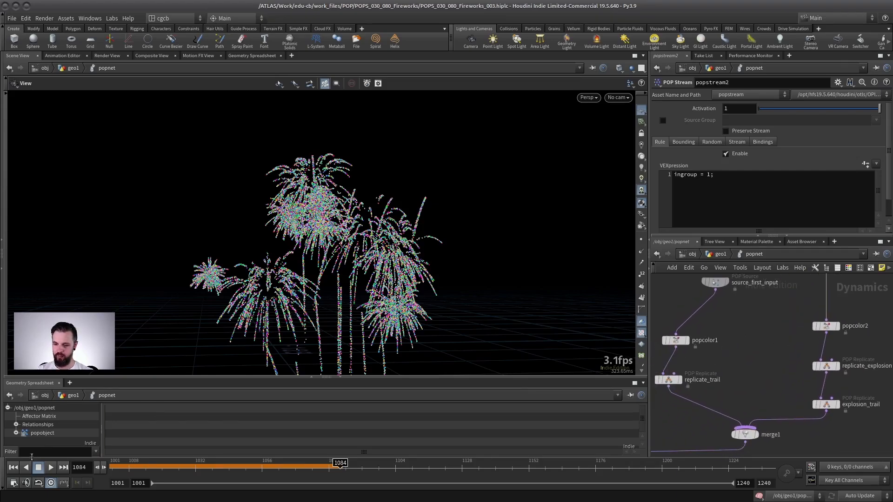
# Replay the simulation from the first frame, stop it at frame 1025 and inspect the particles up close
pyautogui.hotkey('ctrl', 'Up')
pyautogui.click(53, 472)
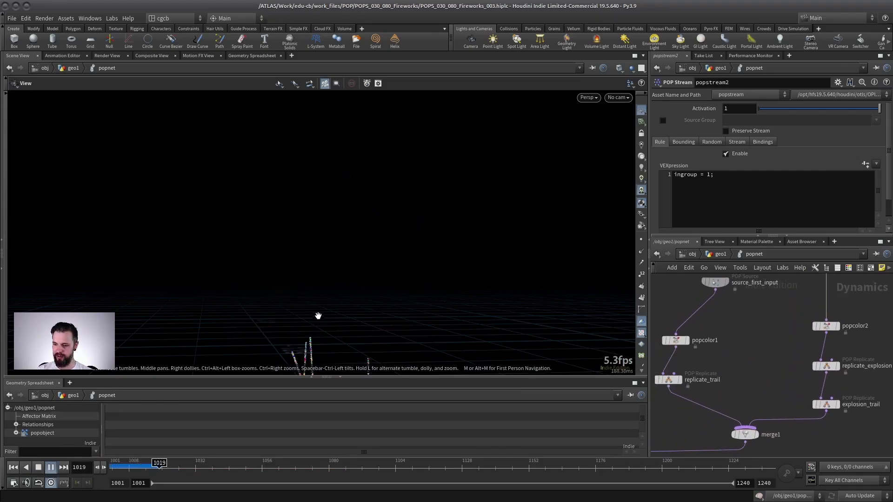
pyautogui.click(40, 468)
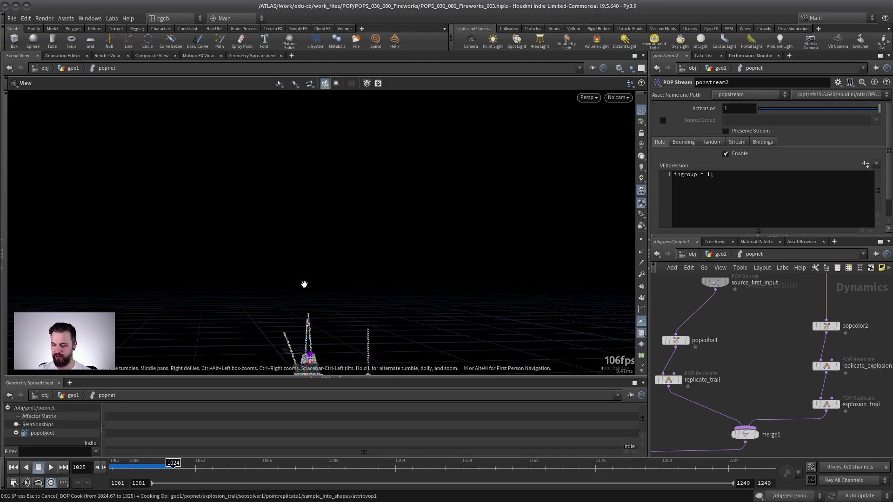
pyautogui.moveTo(337, 299); pyautogui.dragTo(342, 219, button='middle')
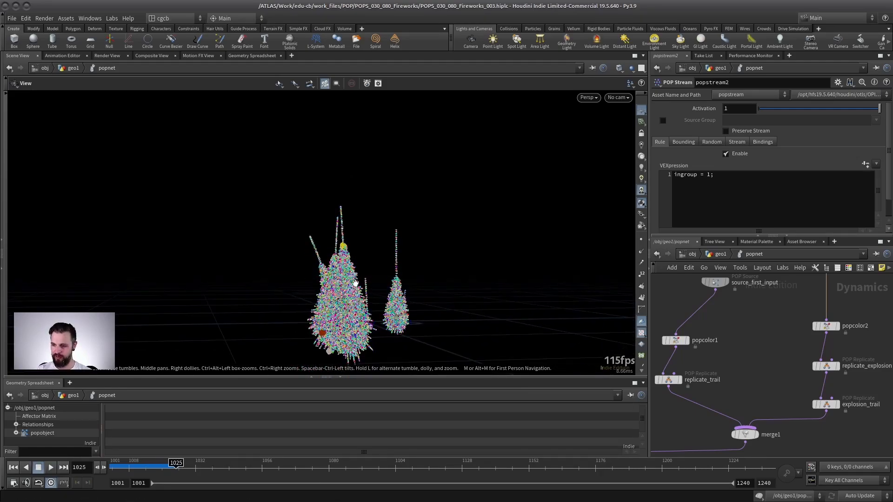
pyautogui.moveTo(355, 283); pyautogui.dragTo(400, 307, button='right')
pyautogui.moveTo(400, 307); pyautogui.dragTo(375, 289, button='middle')
# Check replicate_explosion's birth settings and scrub through the early frames to frame 1022
pyautogui.moveTo(850, 354); pyautogui.dragTo(803, 355, button='middle')
pyautogui.click(779, 367)
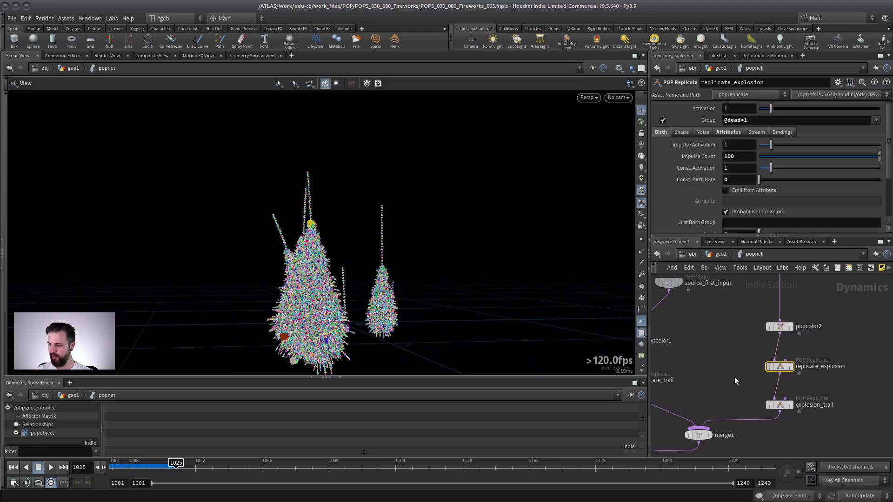
pyautogui.click(121, 464)
pyautogui.moveTo(121, 463); pyautogui.dragTo(168, 463)
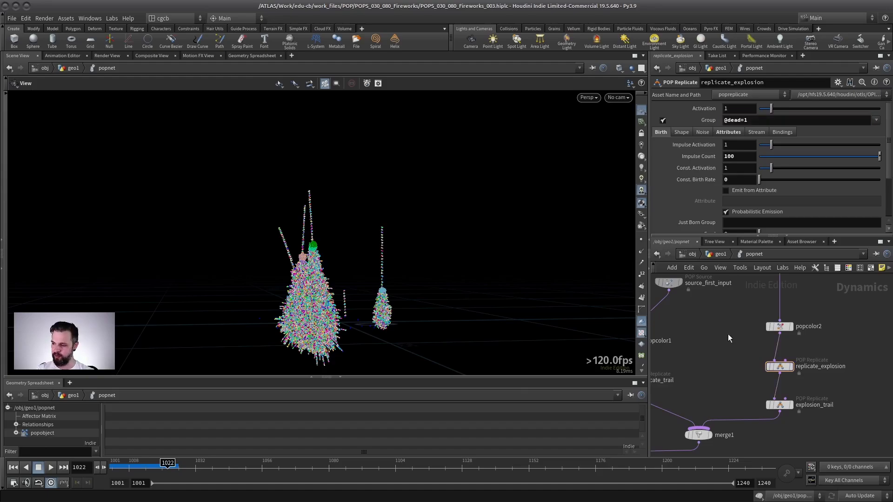
# Review popstream2's rule and show the evaluated Stream Name of source_first_input
pyautogui.moveTo(729, 335); pyautogui.dragTo(718, 393, button='middle')
pyautogui.moveTo(821, 296); pyautogui.dragTo(730, 362)
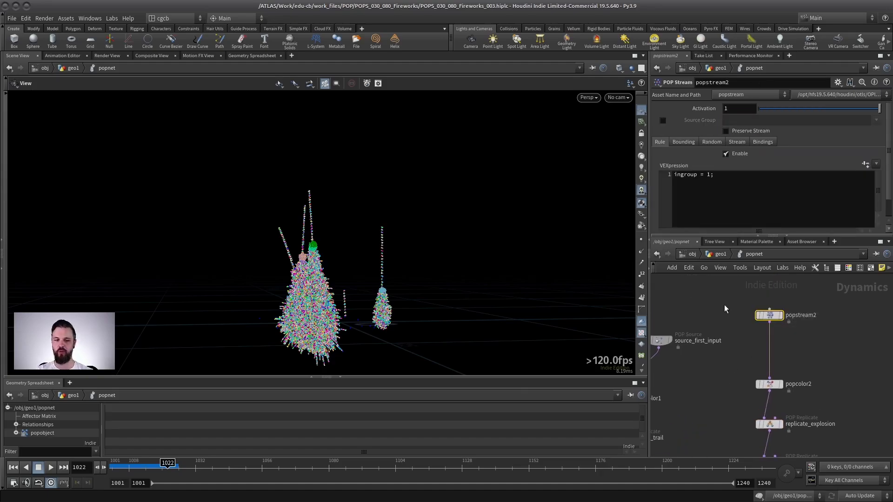
pyautogui.moveTo(724, 306)
pyautogui.mouseDown(button='middle')
pyautogui.moveTo(811, 344)
pyautogui.moveTo(715, 316)
pyautogui.mouseUp(button='middle')
pyautogui.moveTo(712, 316); pyautogui.dragTo(706, 295)
pyautogui.moveTo(698, 307); pyautogui.dragTo(744, 331, button='middle')
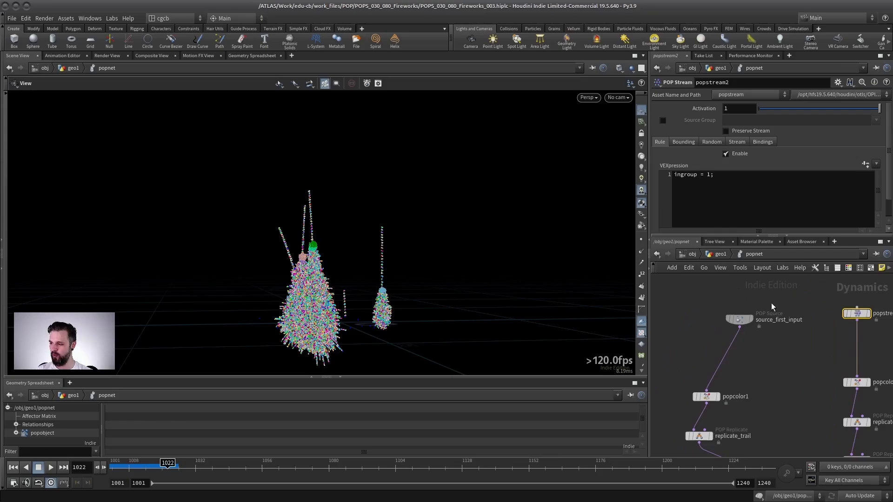
pyautogui.click(747, 321)
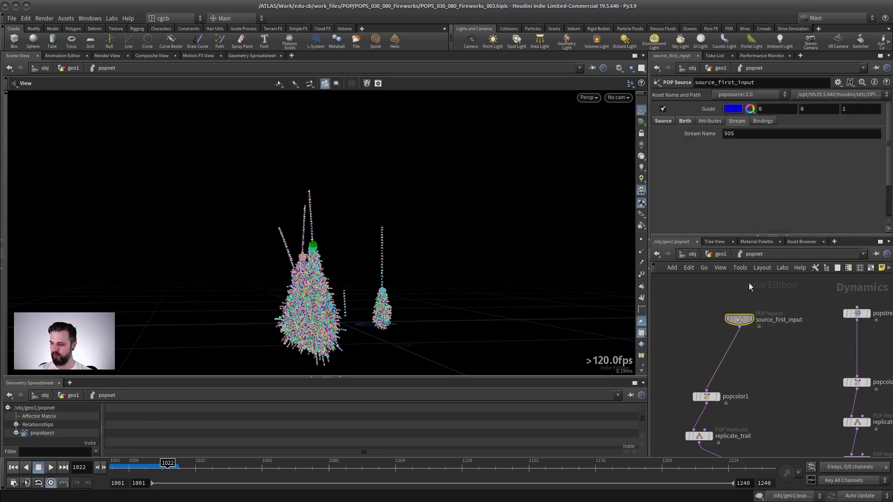
pyautogui.moveTo(762, 330); pyautogui.dragTo(712, 328, button='middle')
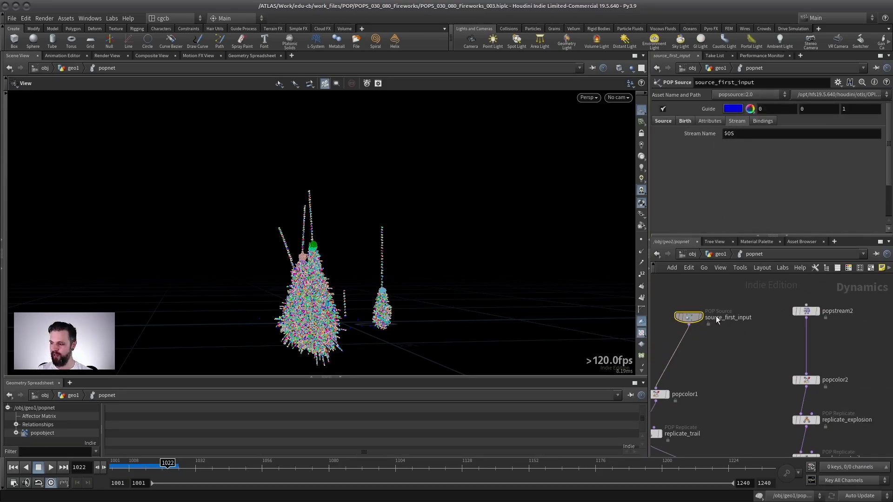
pyautogui.moveTo(699, 330); pyautogui.dragTo(735, 331, button='middle')
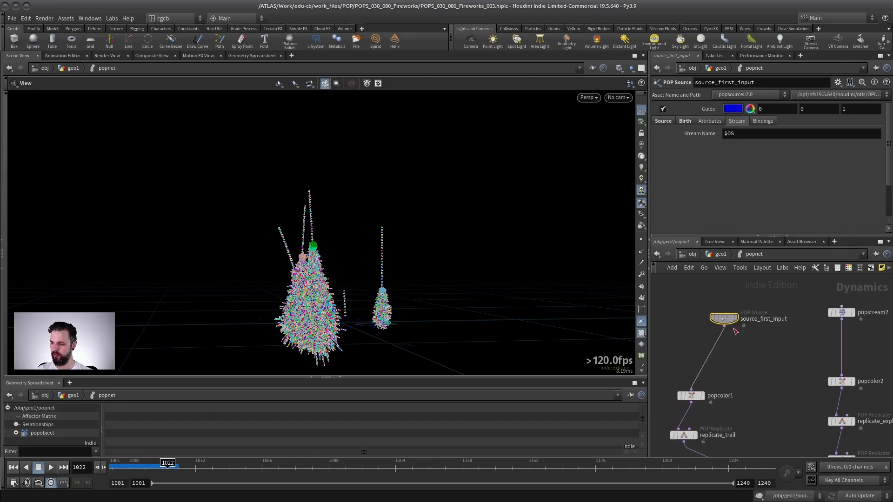
pyautogui.click(693, 133)
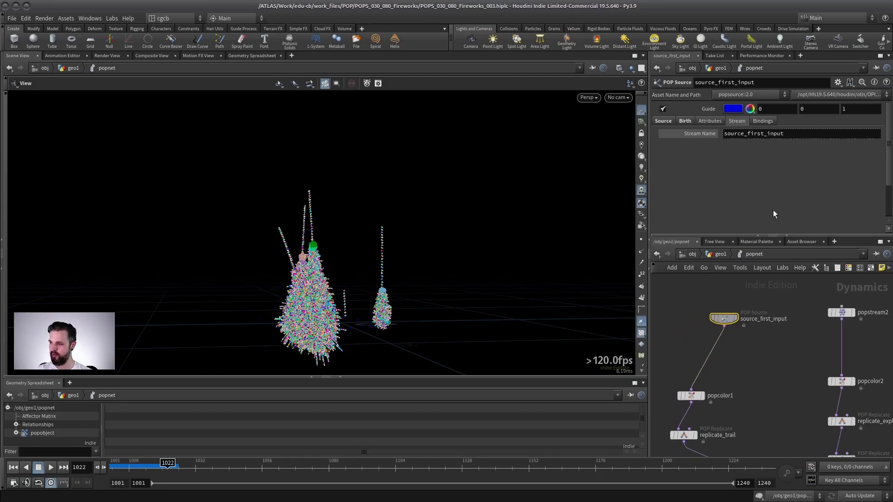
# Enable popstream2's Source Group and set it to stream_source_first_input
pyautogui.moveTo(876, 320); pyautogui.dragTo(807, 332, button='middle')
pyautogui.click(773, 325)
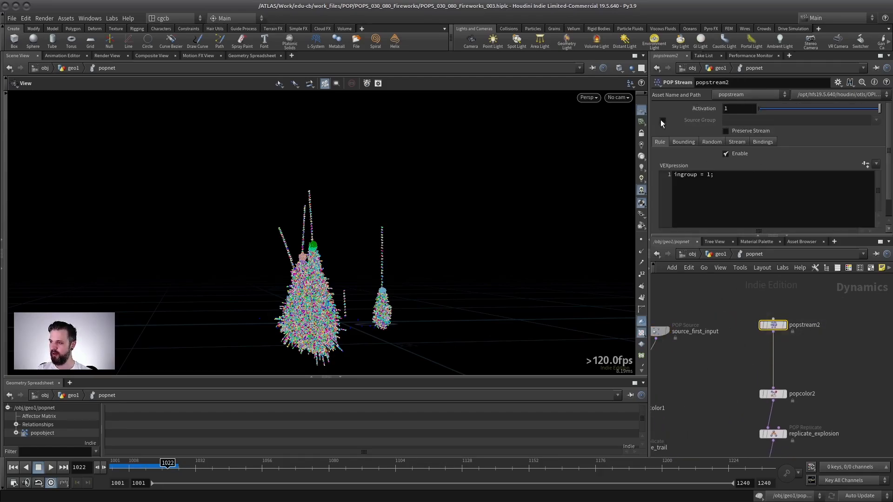
pyautogui.click(876, 120)
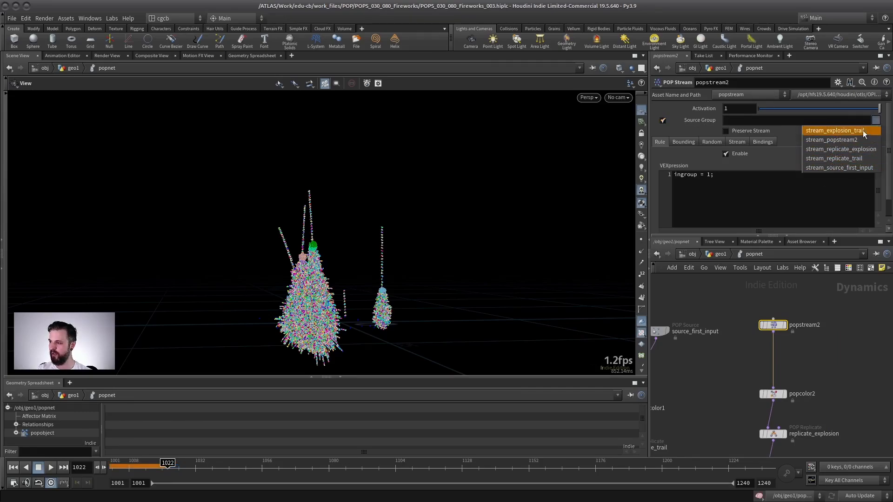
pyautogui.click(841, 167)
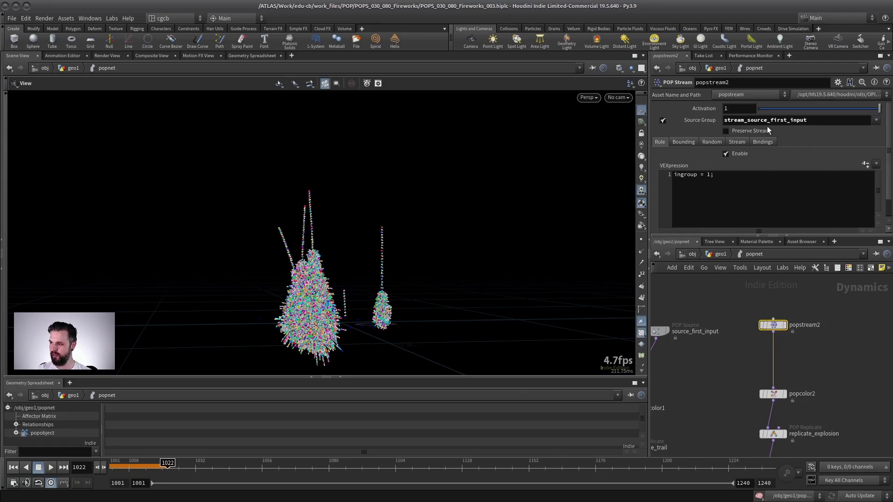
# Replay the simulation from frame 1001 and scrub to frame 1087 to check the trail and burst colors
pyautogui.moveTo(807, 318); pyautogui.dragTo(801, 268, button='middle')
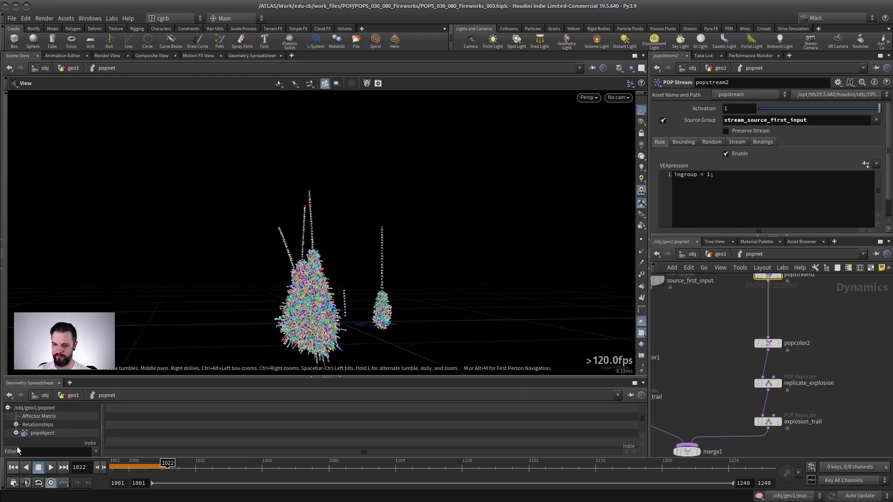
pyautogui.click(13, 468)
pyautogui.moveTo(719, 297); pyautogui.dragTo(771, 323, button='middle')
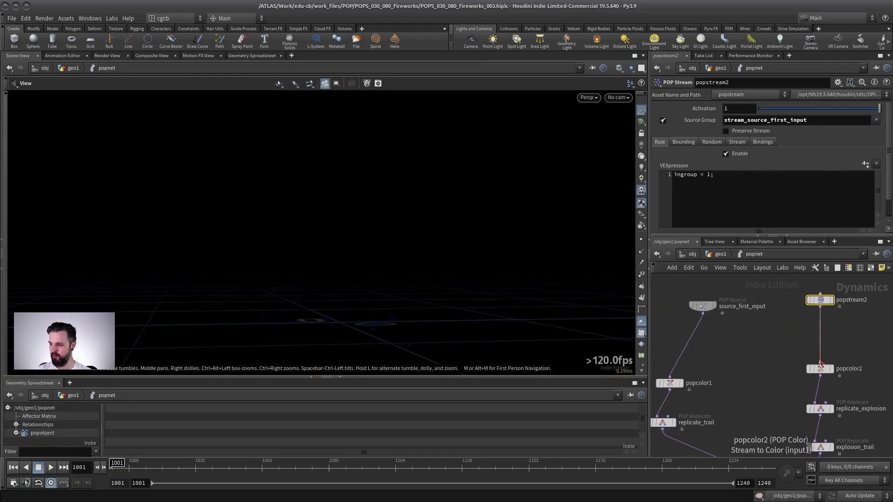
pyautogui.moveTo(713, 305)
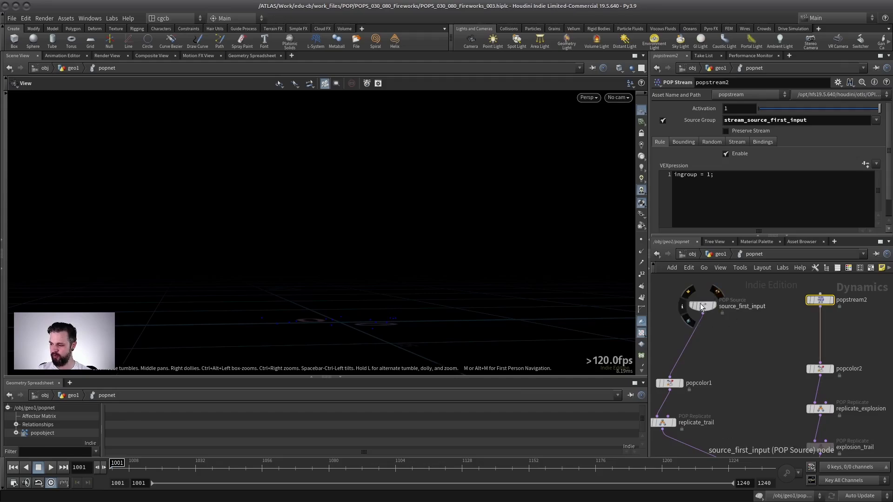
pyautogui.moveTo(761, 361); pyautogui.dragTo(742, 296, button='middle')
pyautogui.click(51, 467)
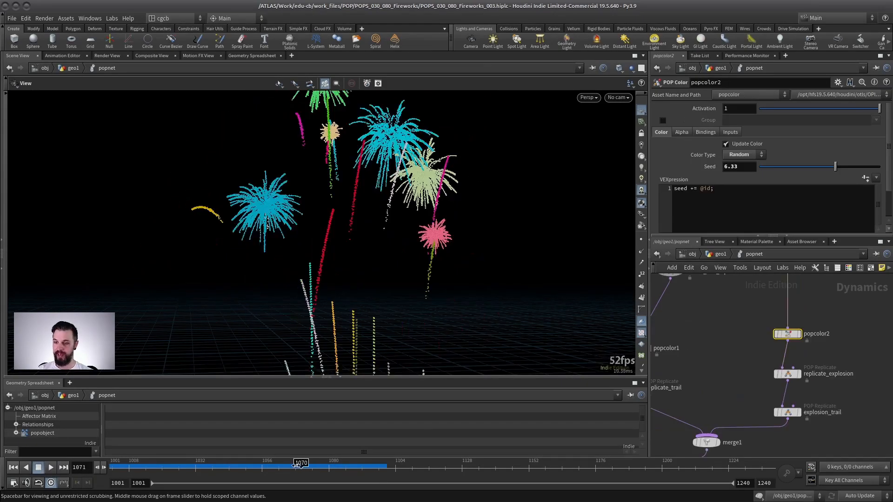
pyautogui.click(250, 465)
pyautogui.moveTo(252, 467); pyautogui.dragTo(347, 467)
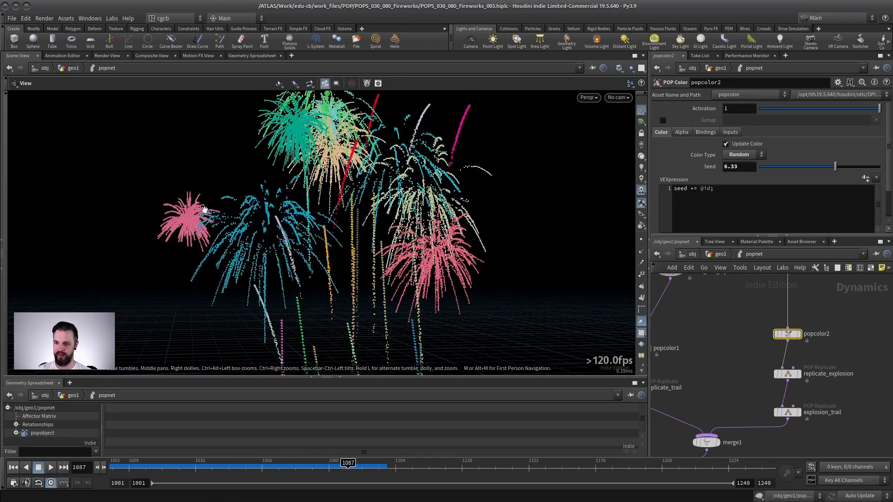
# Tidy the network by moving source_first_input and popstream2 closer to their POP Color nodes
pyautogui.moveTo(719, 344); pyautogui.dragTo(744, 336, button='middle')
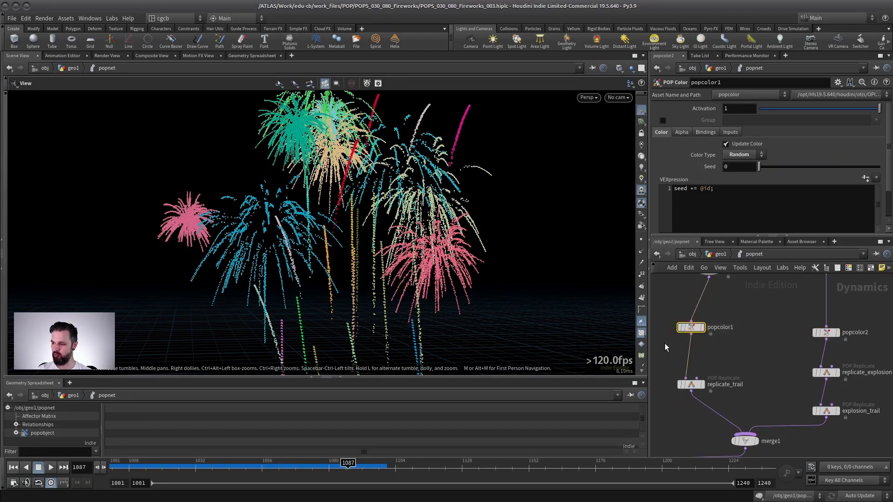
pyautogui.scroll(-1, 776, 318)
pyautogui.moveTo(803, 302); pyautogui.dragTo(766, 316, button='middle')
pyautogui.moveTo(777, 284); pyautogui.dragTo(777, 305)
pyautogui.moveTo(683, 290); pyautogui.dragTo(680, 304)
pyautogui.moveTo(746, 318); pyautogui.dragTo(784, 311, button='middle')
pyautogui.moveTo(812, 301); pyautogui.dragTo(809, 304)
pyautogui.click(817, 301)
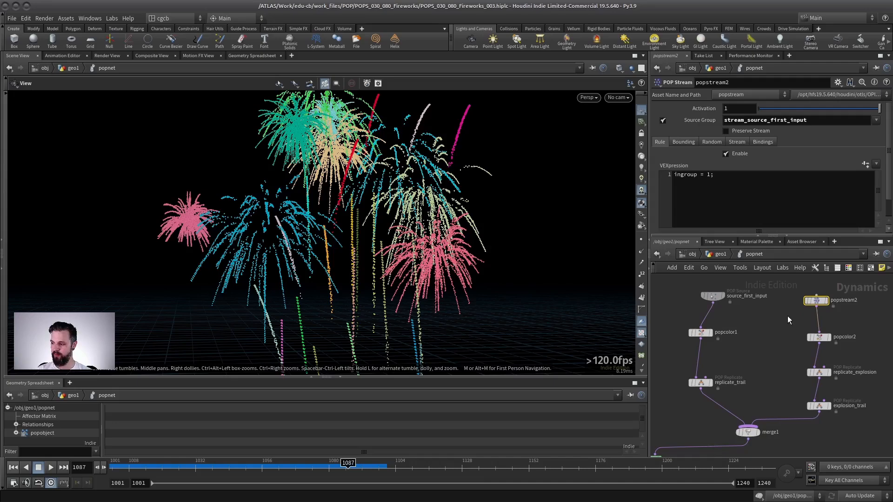
# Restart playback of the Fireworks_POPStream_RnD scene from the first frame to review the fireworks
pyautogui.scroll(-2, 788, 316)
pyautogui.scroll(2, 768, 346)
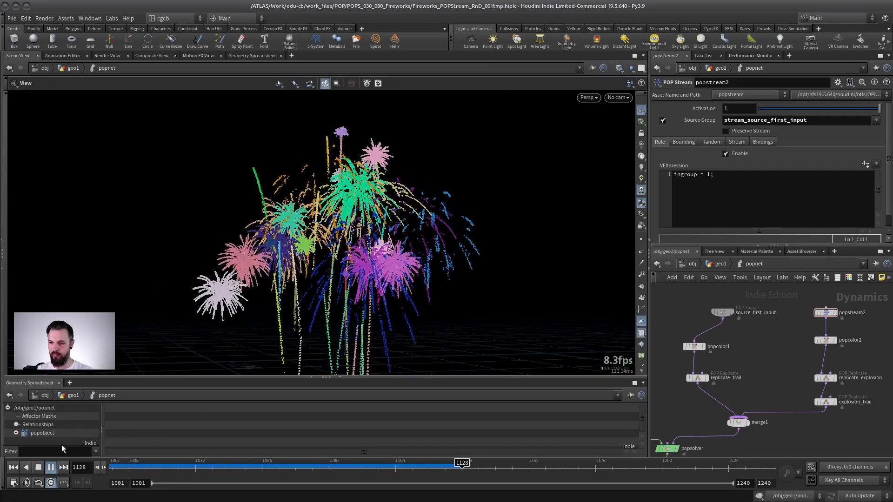
pyautogui.click(13, 467)
pyautogui.click(50, 467)
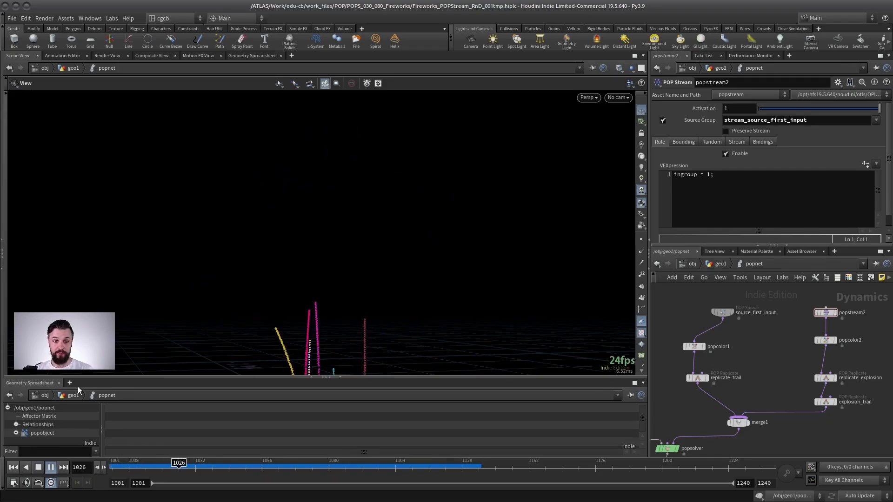